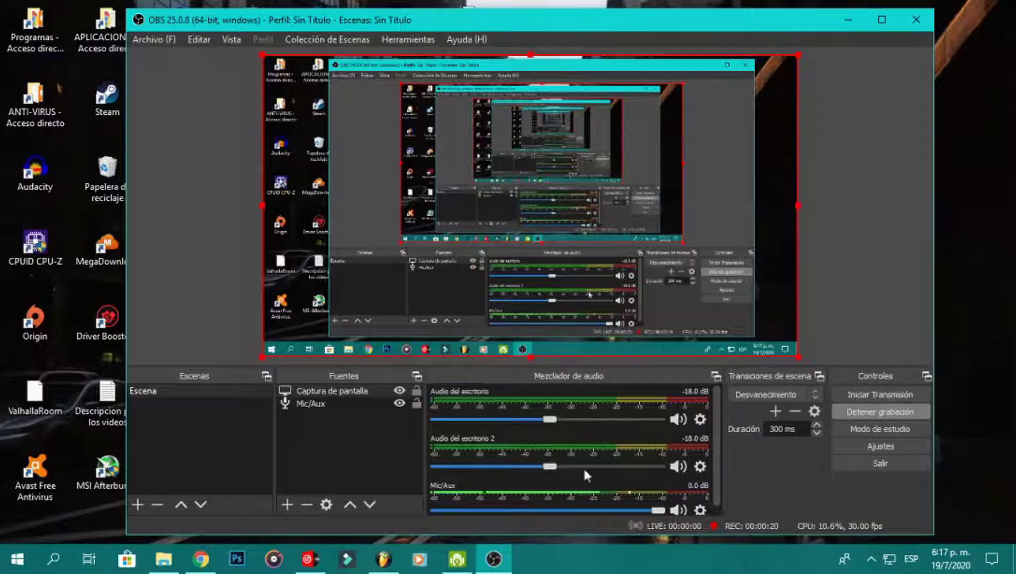
Switch to VirtualDJ and search the music library for "y si te toca".
click(311, 562)
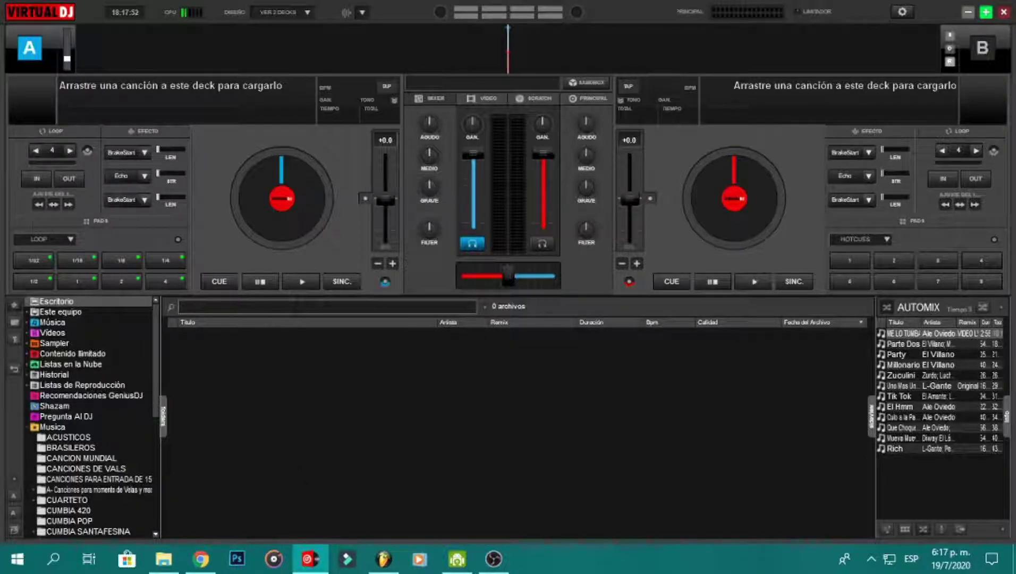
drag(156, 368, 164, 427)
scroll(164, 426, down, 1)
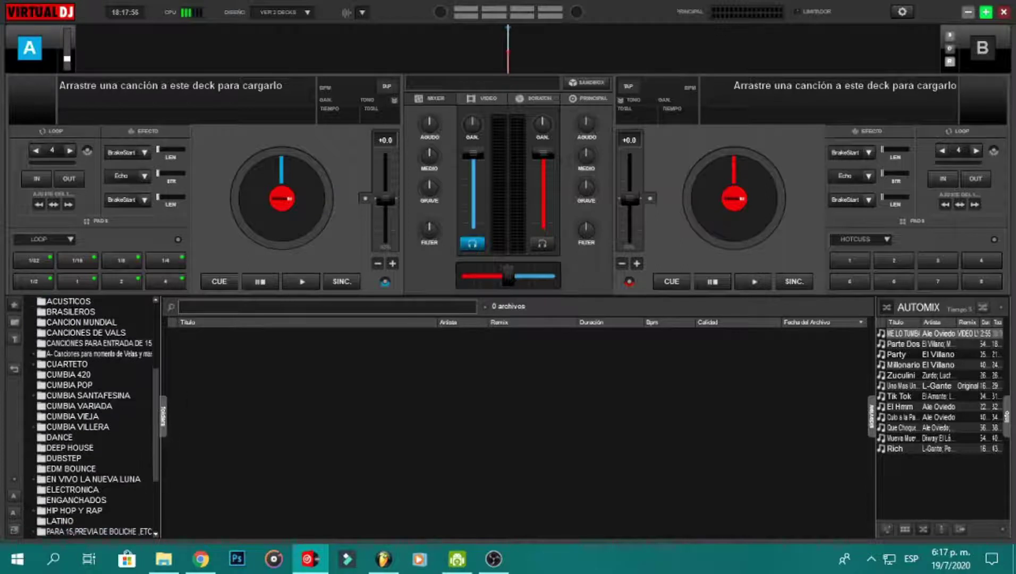
text(y s)
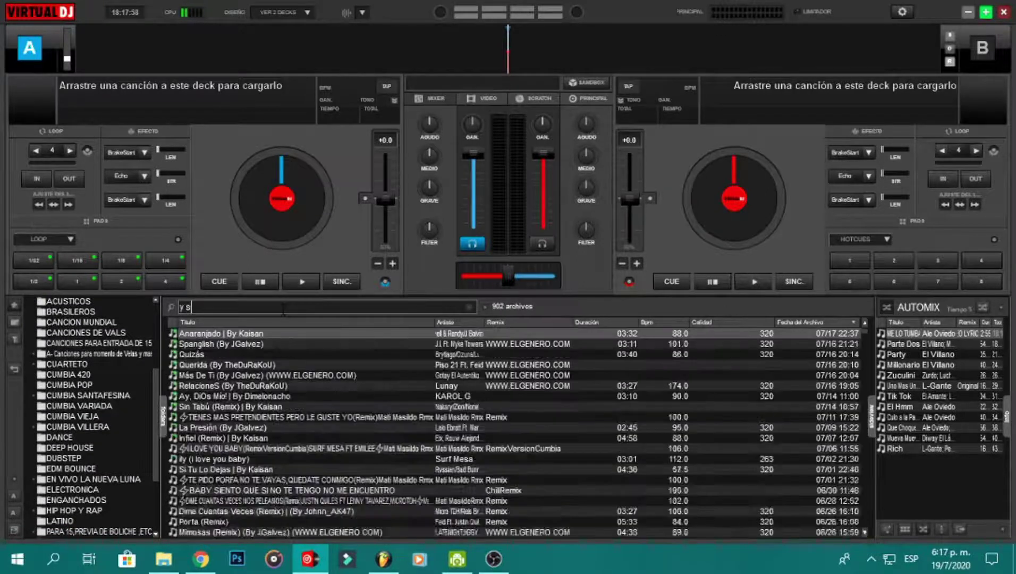
text(i)
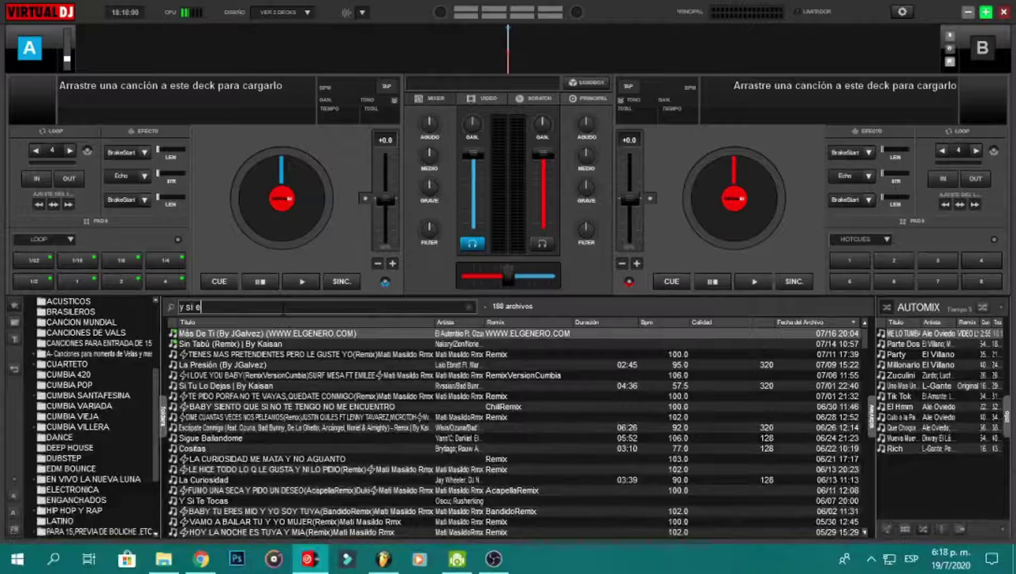
text( te toca)
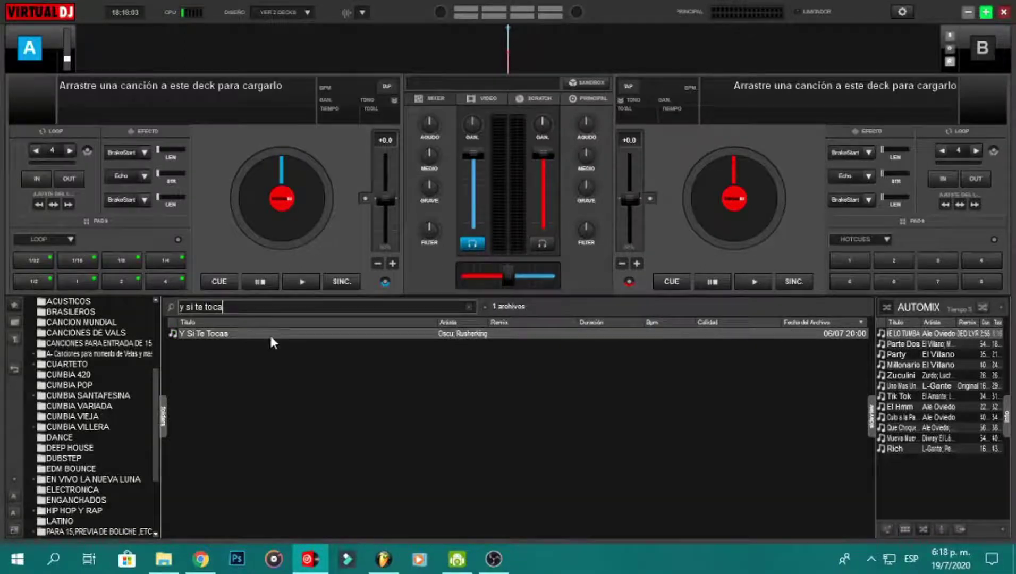
Load Y Si Te Tocas onto deck A, read its BPM, and minimize VirtualDJ.
drag(269, 334, 282, 224)
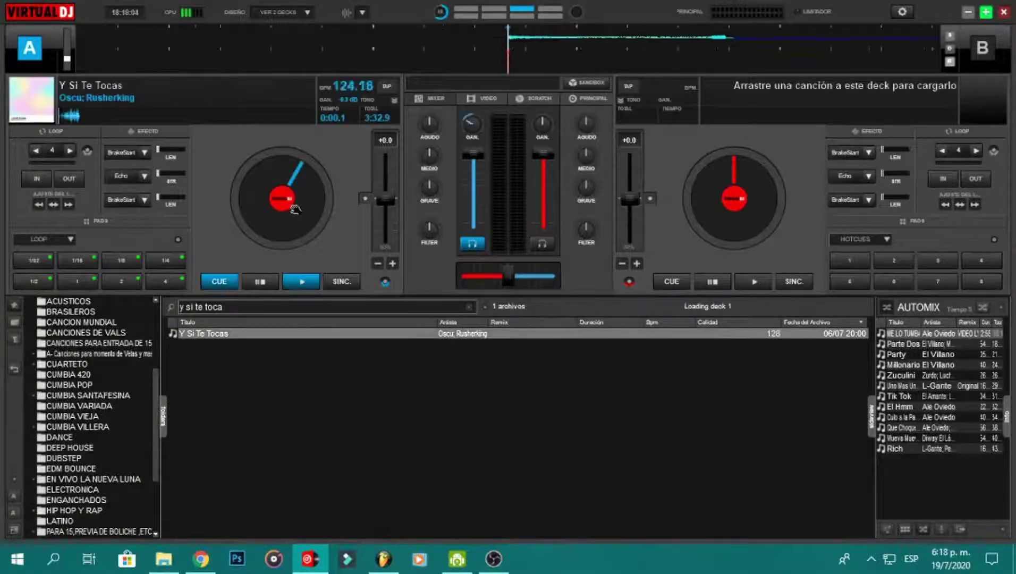
click(356, 85)
click(789, 178)
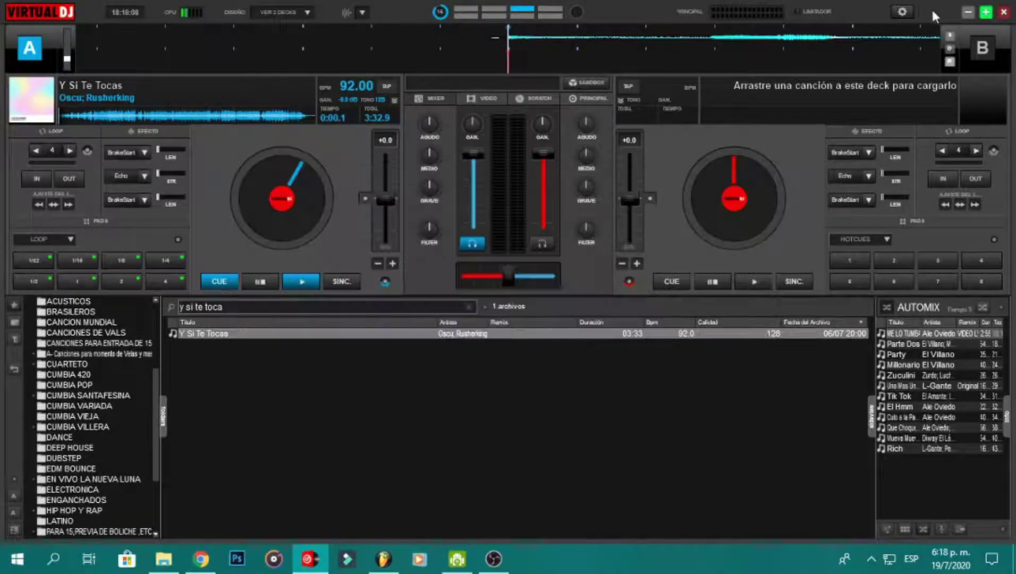
click(967, 12)
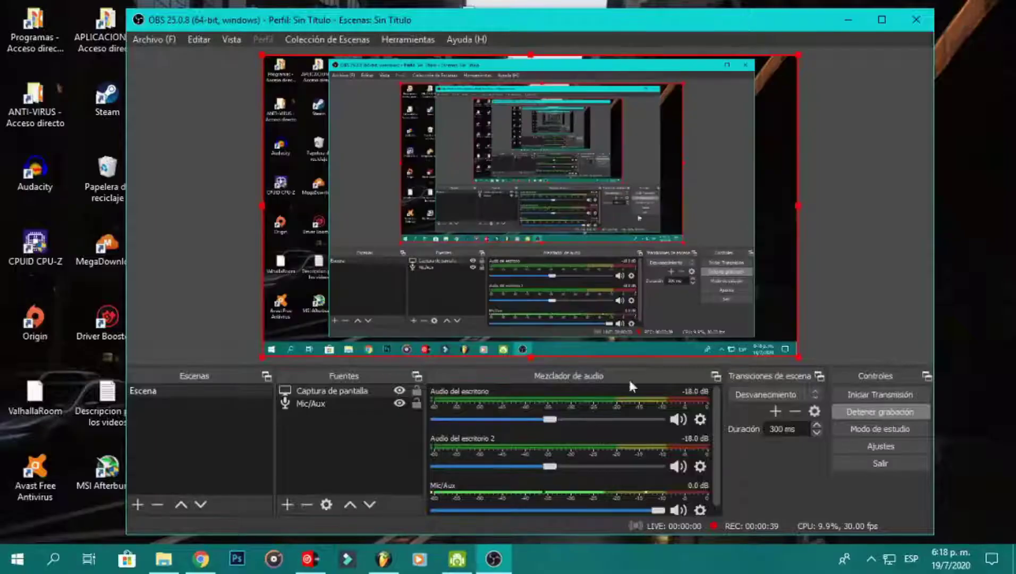
In FL Studio, set the tempo to 92 BPM and import Oscu - Y Si Te Tocas(Acapella) into the ACAPELLA track at bar 1.
click(383, 558)
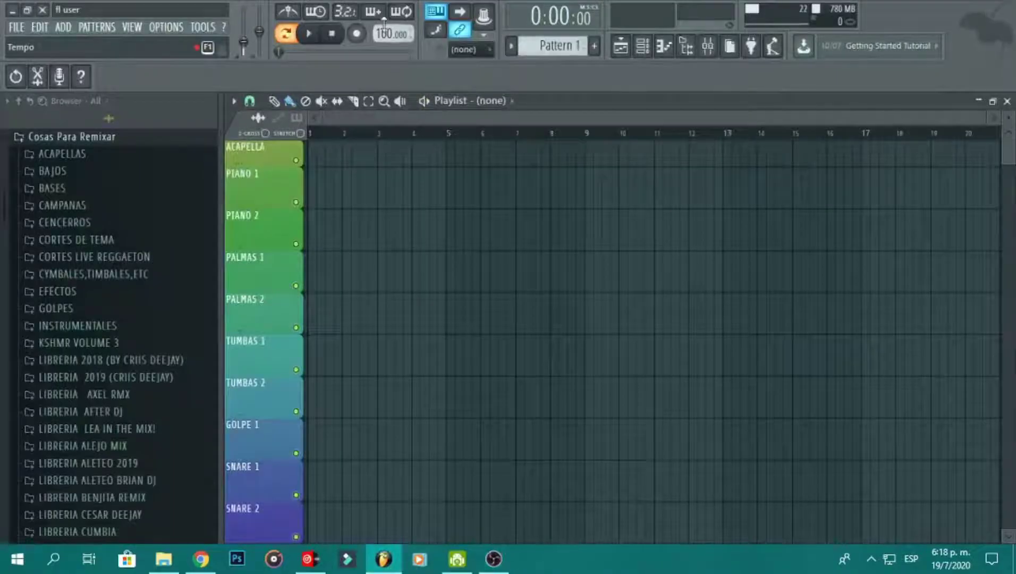
drag(388, 33, 385, 38)
click(164, 559)
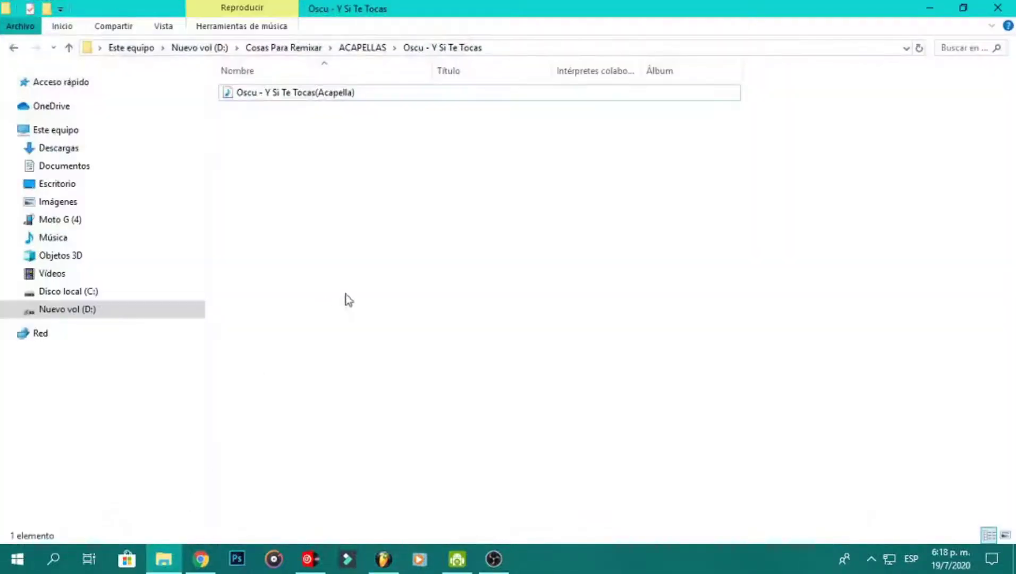
drag(255, 97, 368, 168)
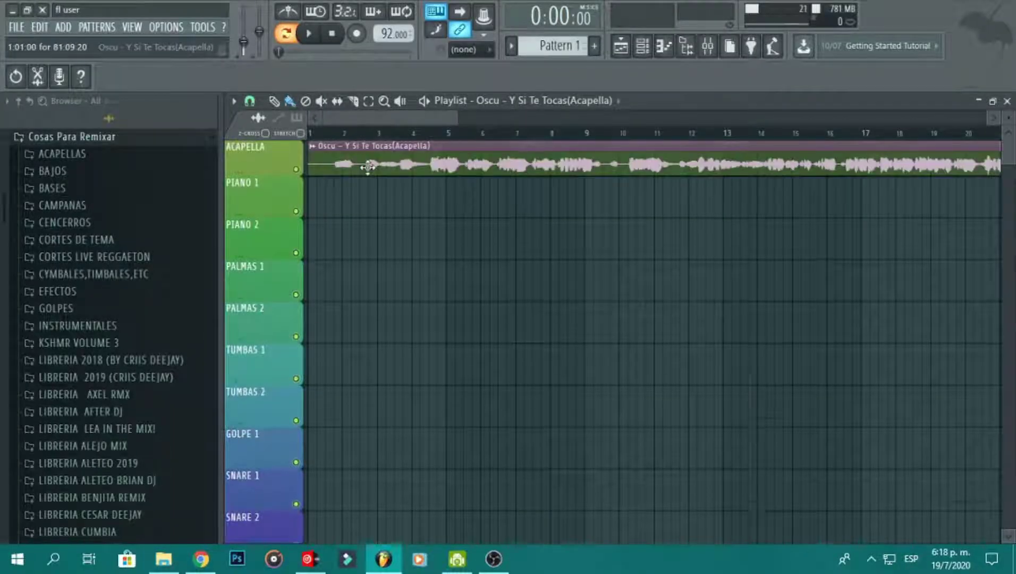
Set the acapella clip's time stretching mode to Stretch and enable Normalize.
double_click(367, 168)
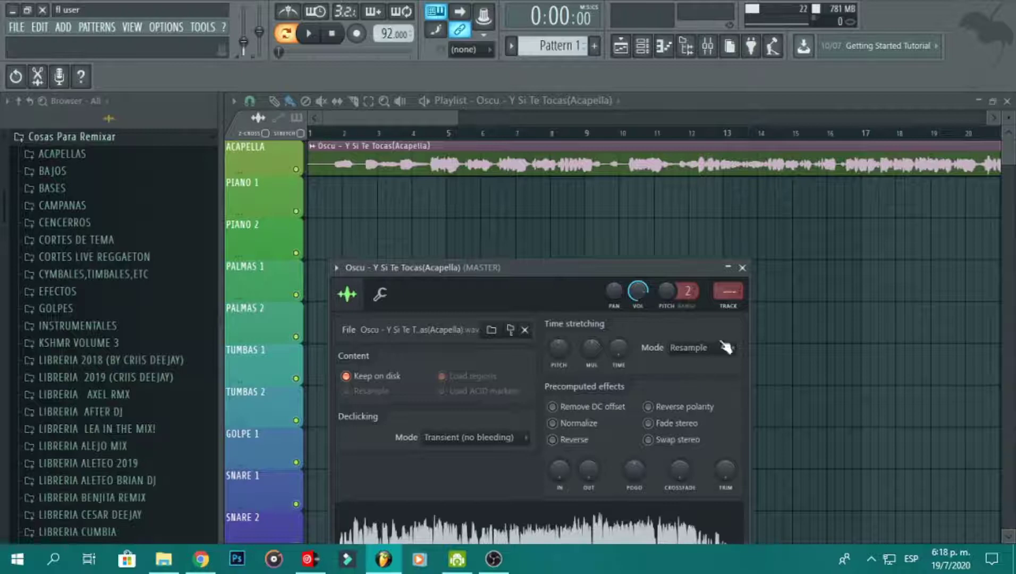
click(696, 350)
click(697, 388)
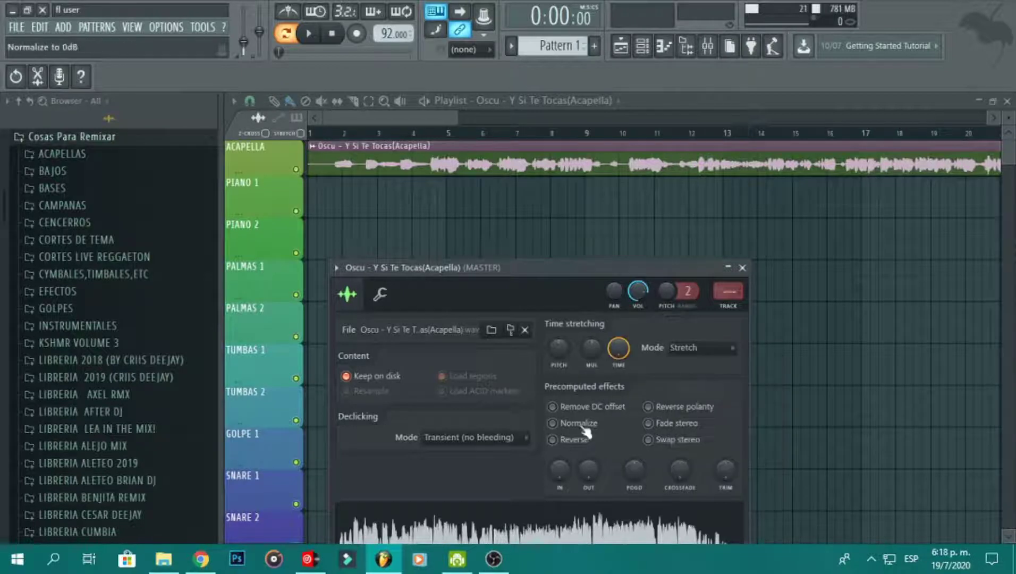
click(553, 423)
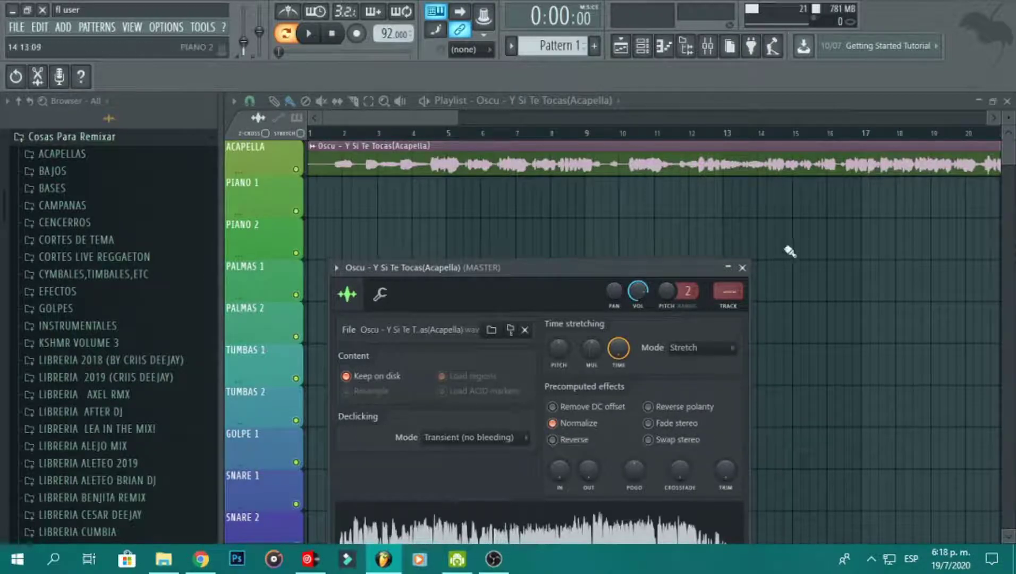
click(743, 267)
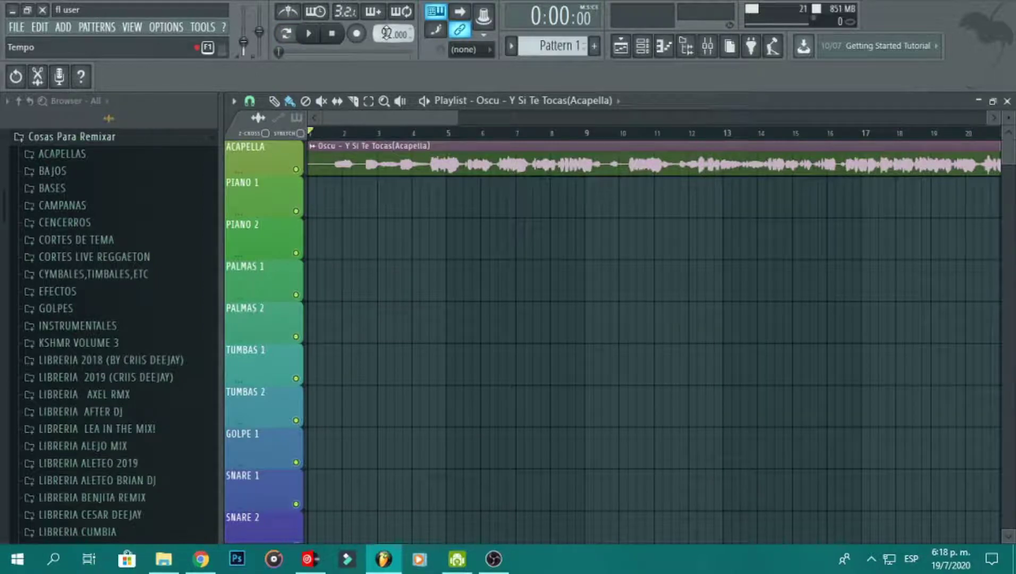
Set the project tempo to 100 BPM and turn on the metronome.
right_click(387, 33)
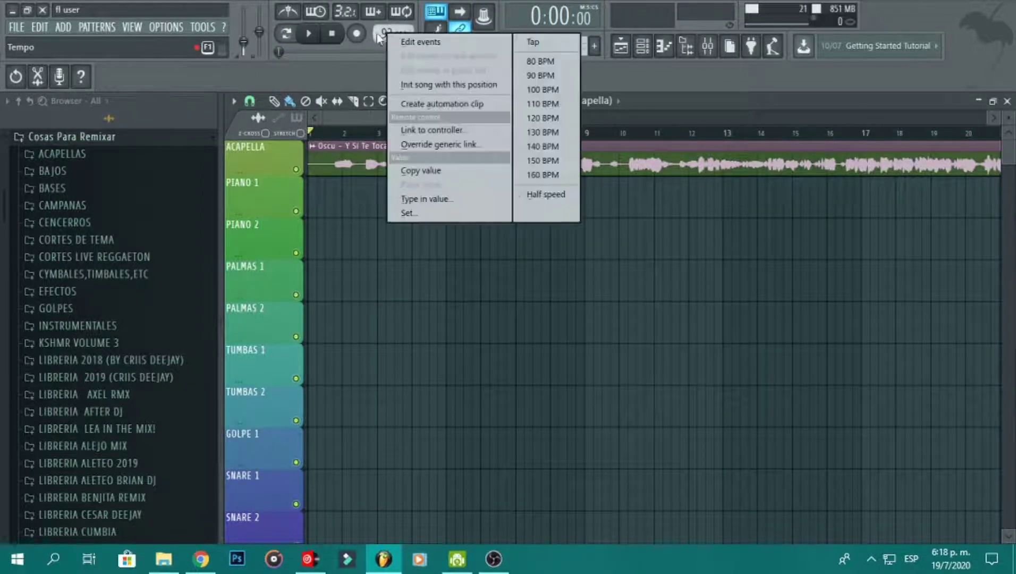
click(558, 90)
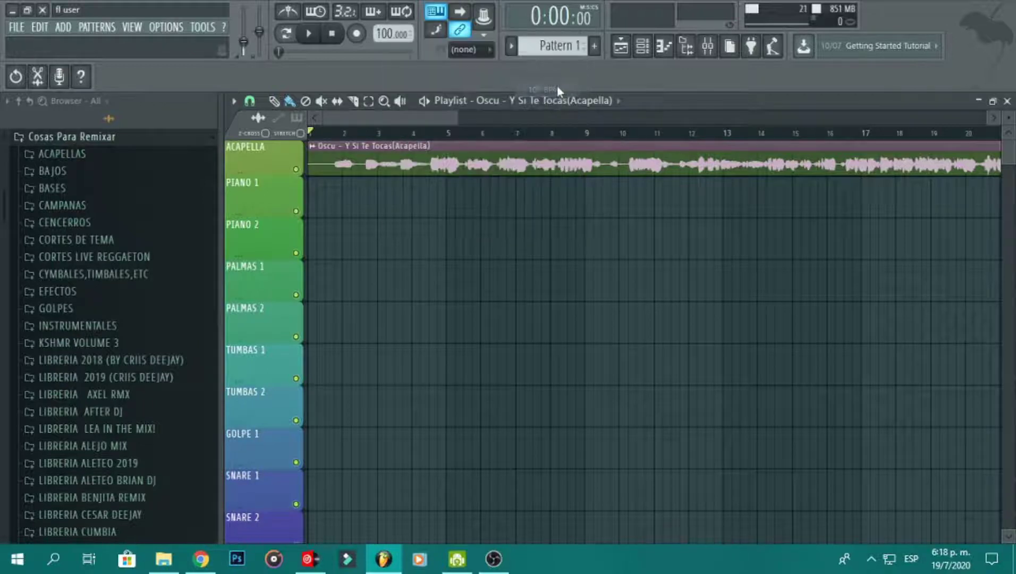
drag(457, 123, 391, 124)
click(296, 12)
Lower the ACAPELLA mixer track's volume to about -3.4 dB.
double_click(495, 155)
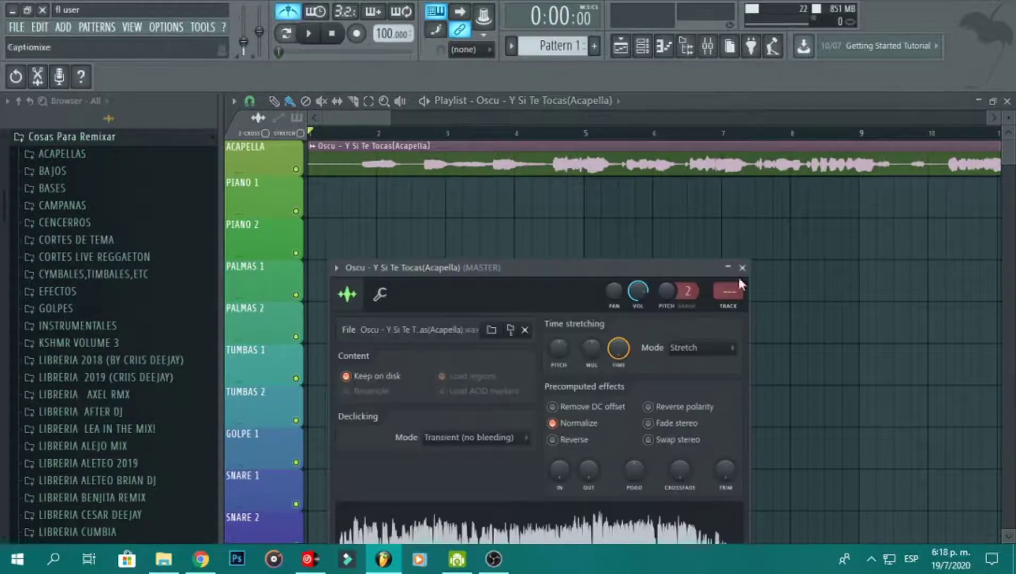
click(743, 267)
click(709, 55)
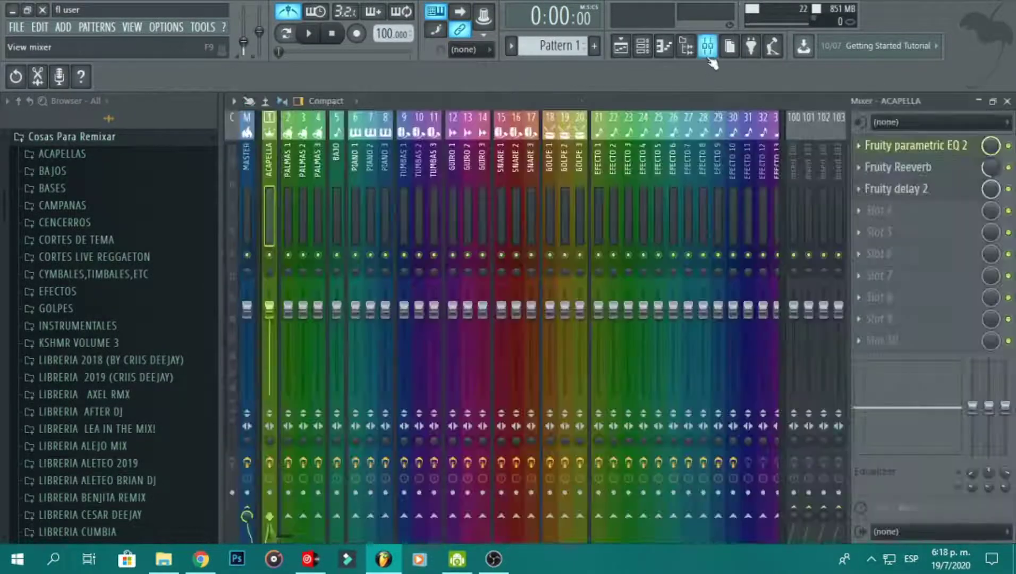
drag(270, 311, 270, 317)
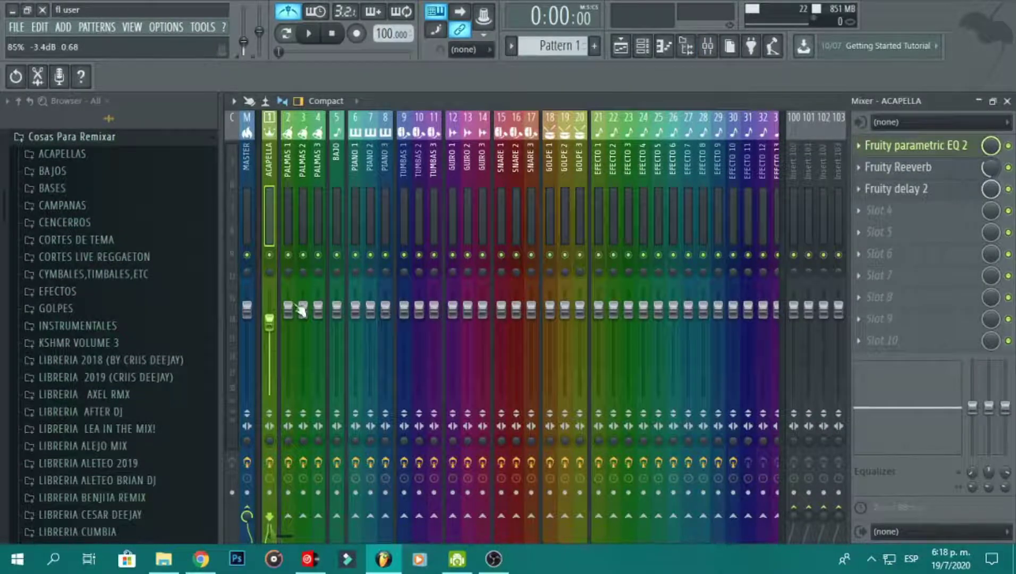
click(1007, 100)
Play the acapella in the playlist to check its timing, and review the clip's channel settings.
click(312, 36)
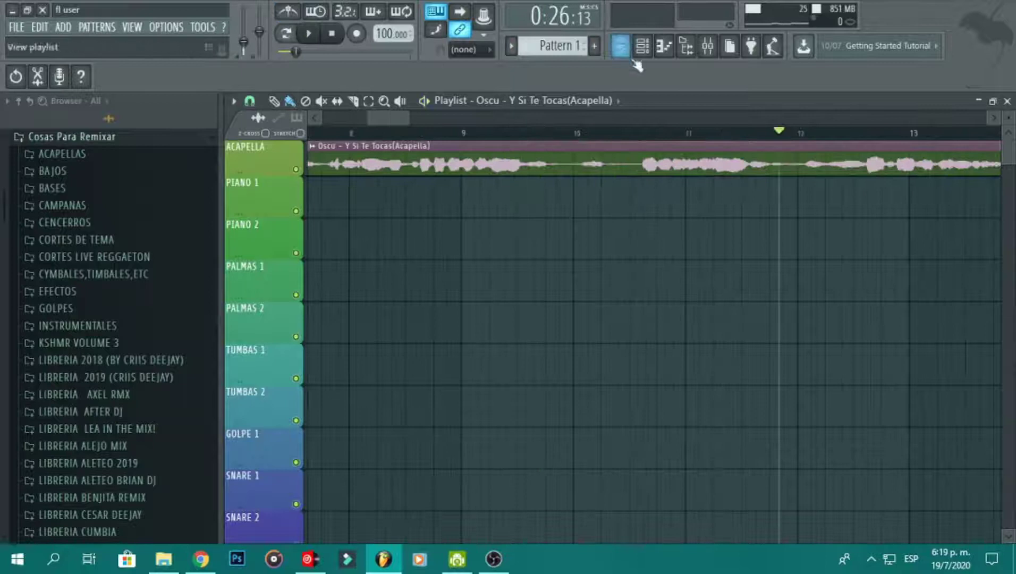
double_click(640, 161)
click(743, 268)
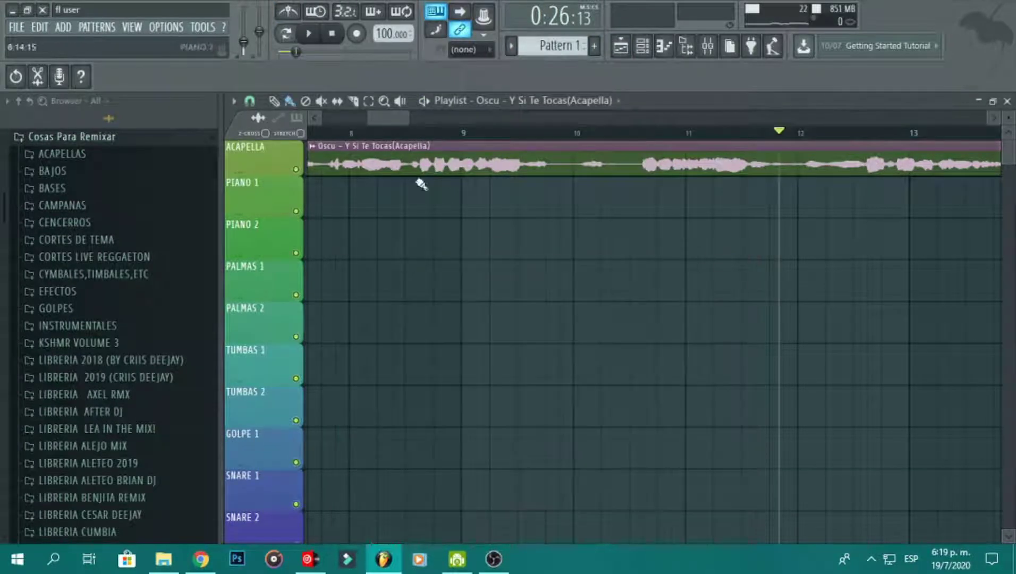
Add the M1 synthesizer as a new channel and look through its preset list.
click(62, 30)
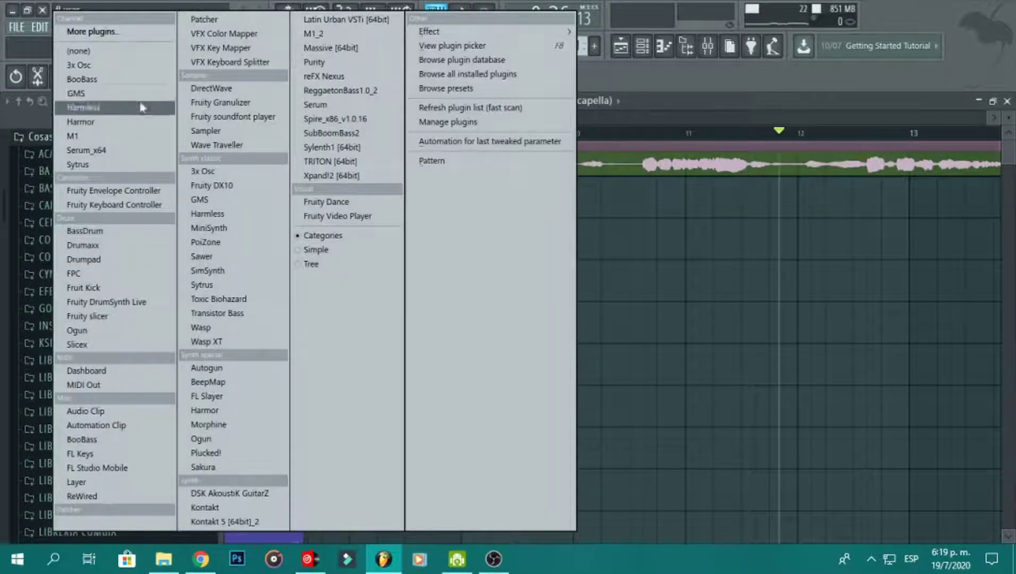
click(134, 132)
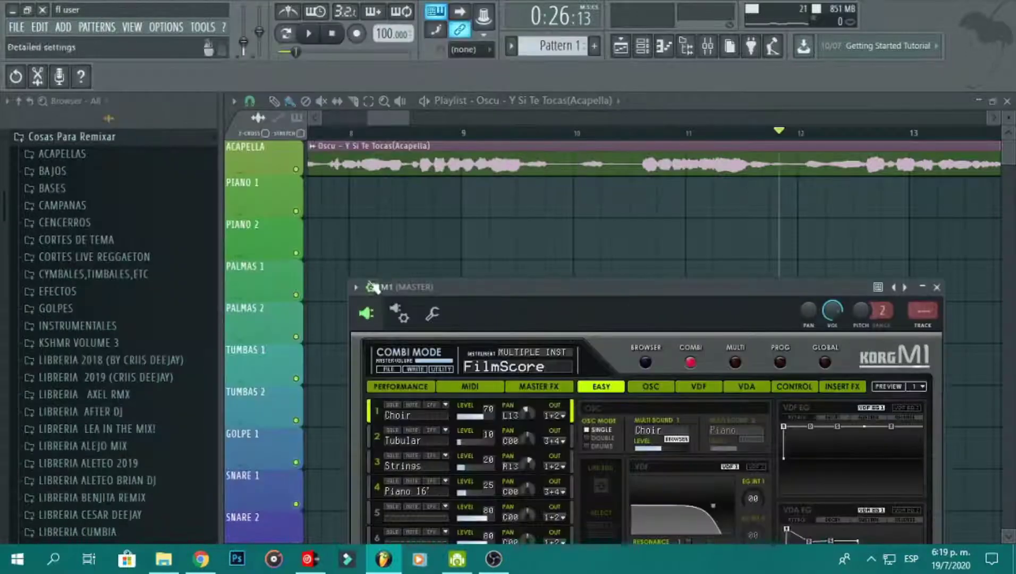
click(356, 287)
mouse_move(404, 276)
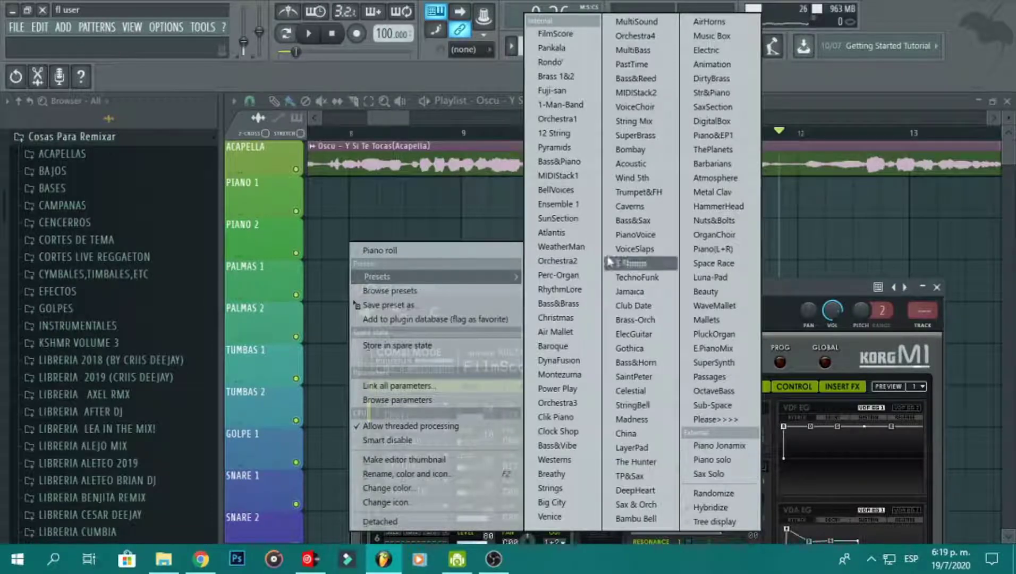
click(538, 284)
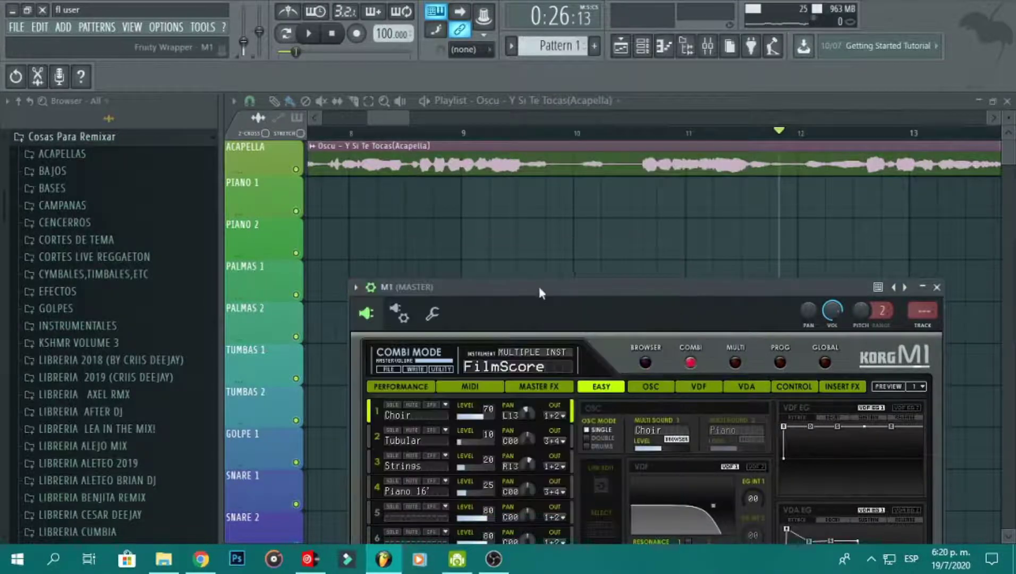
drag(537, 284, 519, 150)
In the M1 sound browser, clear all instrument and character filters, filter by Piano, and load the M1HouseSplit combi.
click(499, 221)
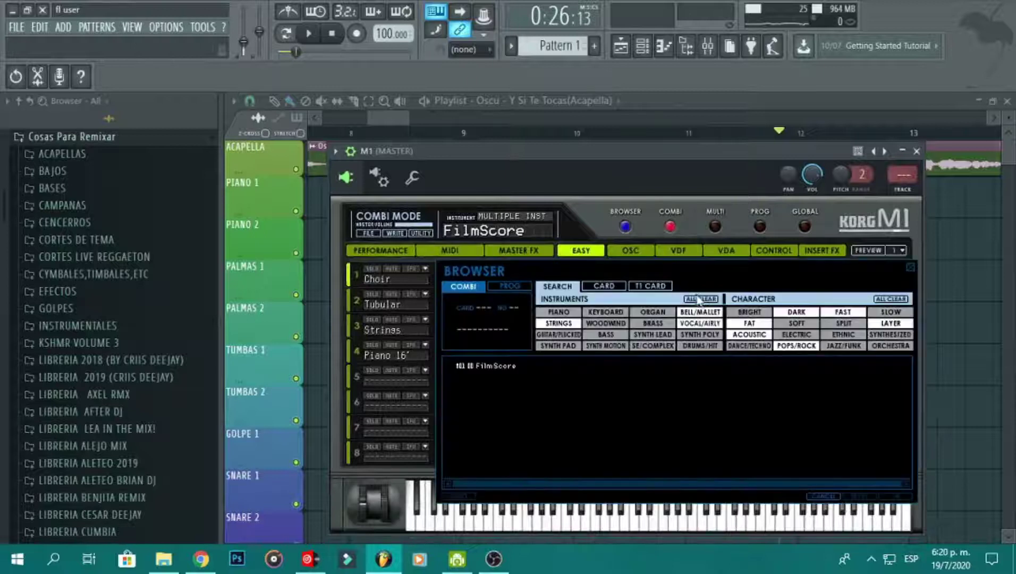
click(701, 299)
click(891, 299)
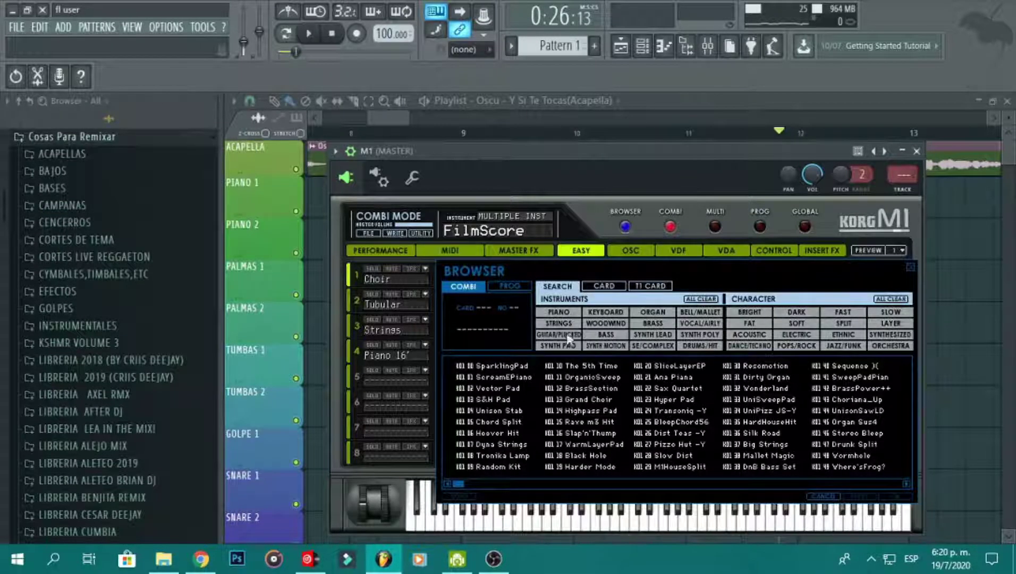
click(558, 313)
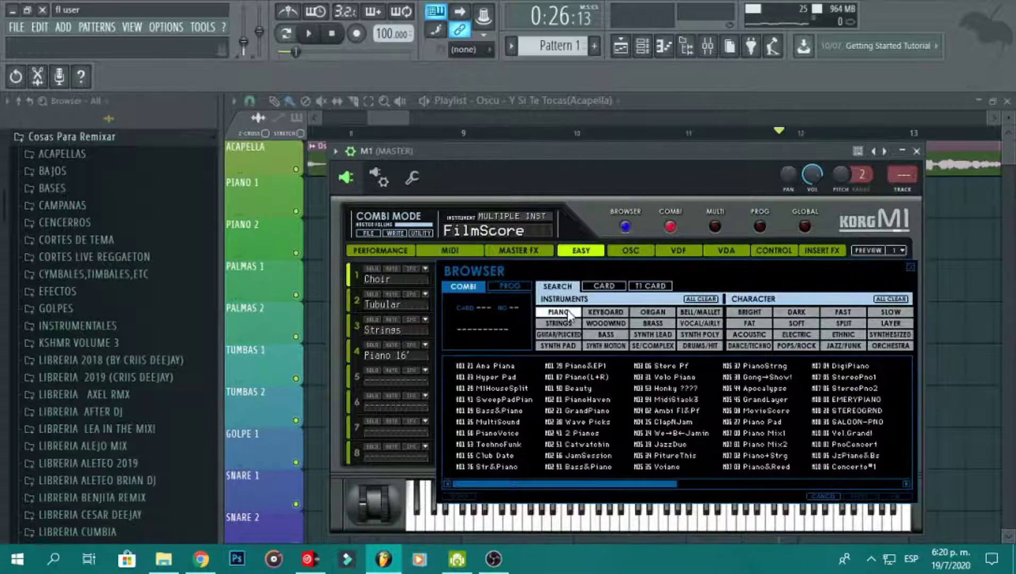
double_click(512, 388)
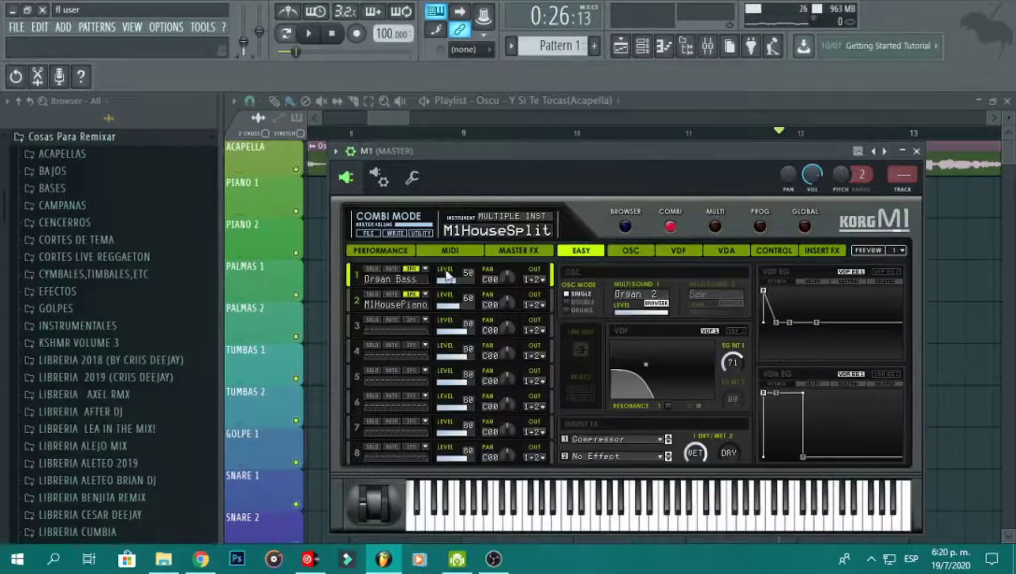
Set the Organ Bass level to 0 and the M1HousePiano level to 99, and solo M1HousePiano.
drag(451, 289, 437, 292)
drag(461, 312, 467, 313)
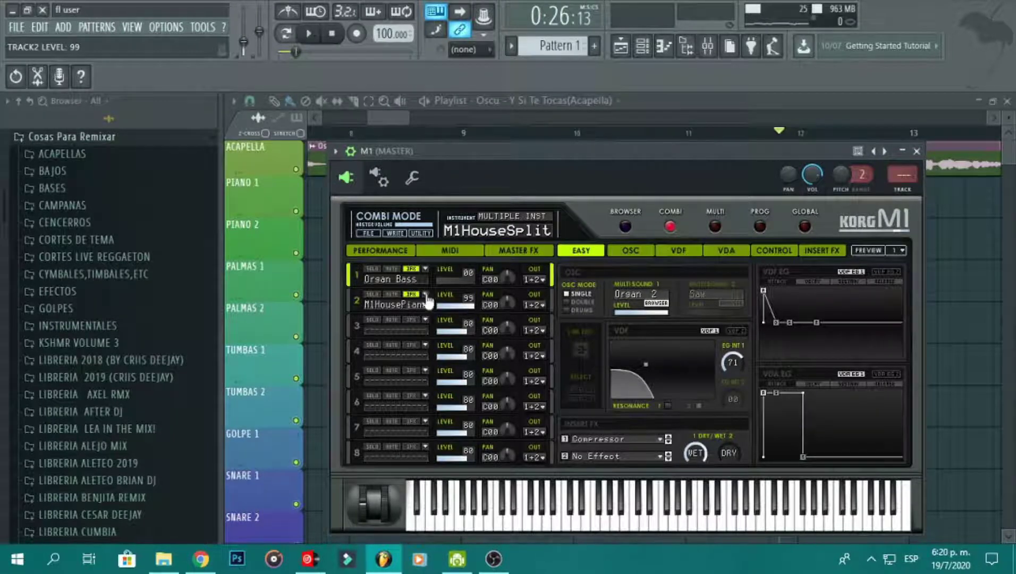
click(412, 270)
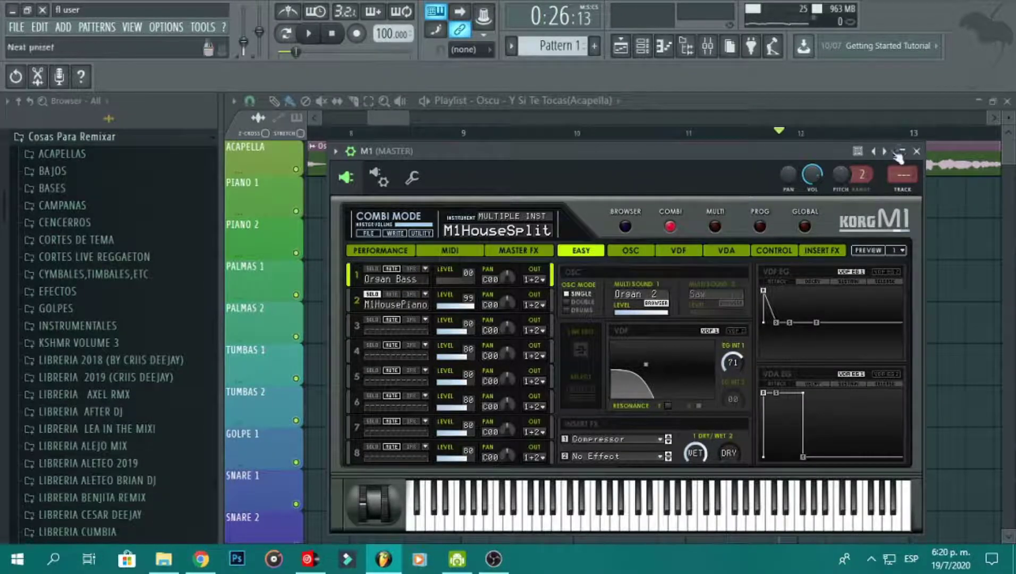
click(917, 151)
Open the piano roll for the M1 channel from the channel rack.
click(643, 47)
right_click(367, 130)
click(416, 150)
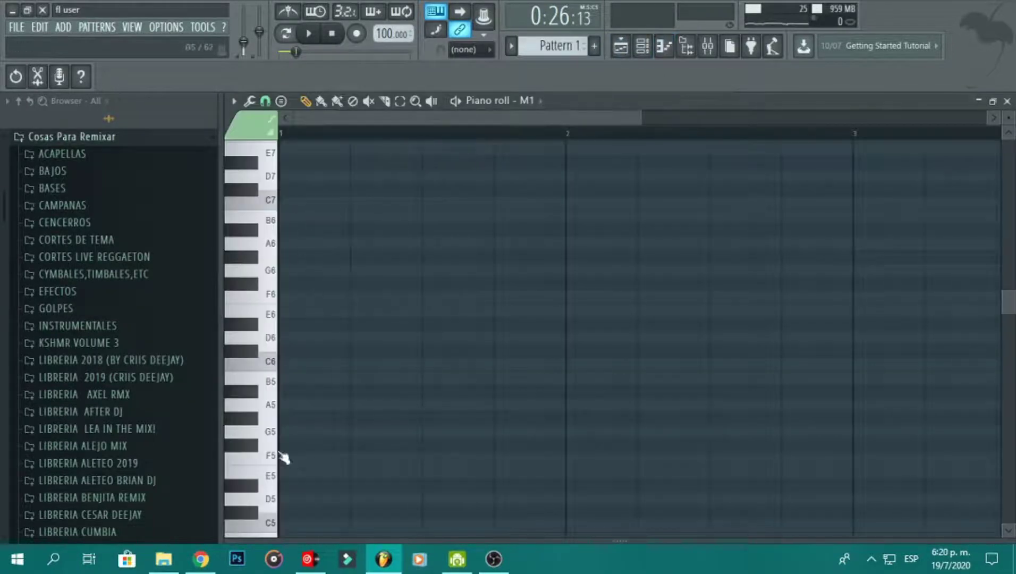
Switch to Chrome and search Chordify for "y si te tocas".
click(202, 559)
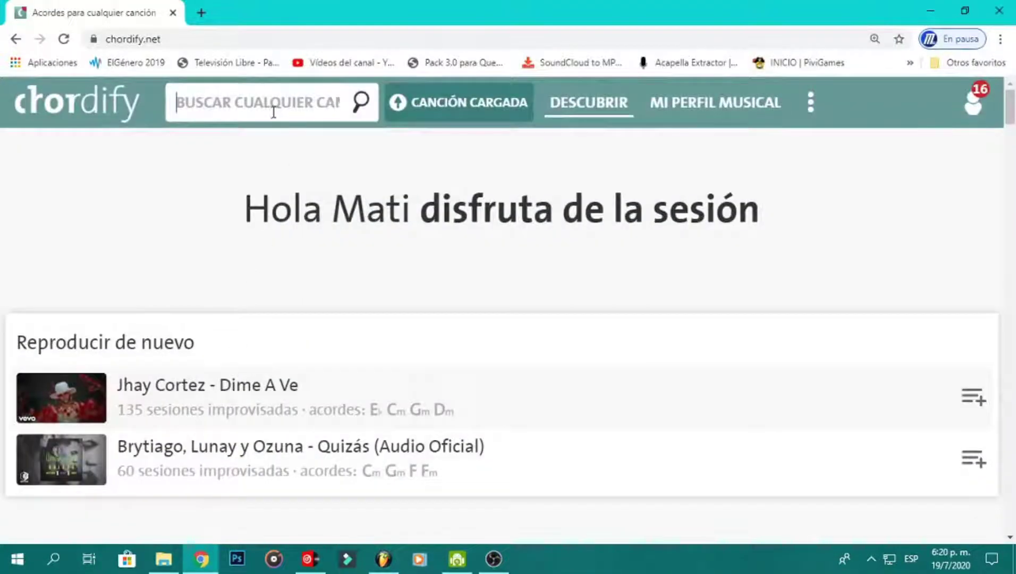
click(274, 112)
text(y si)
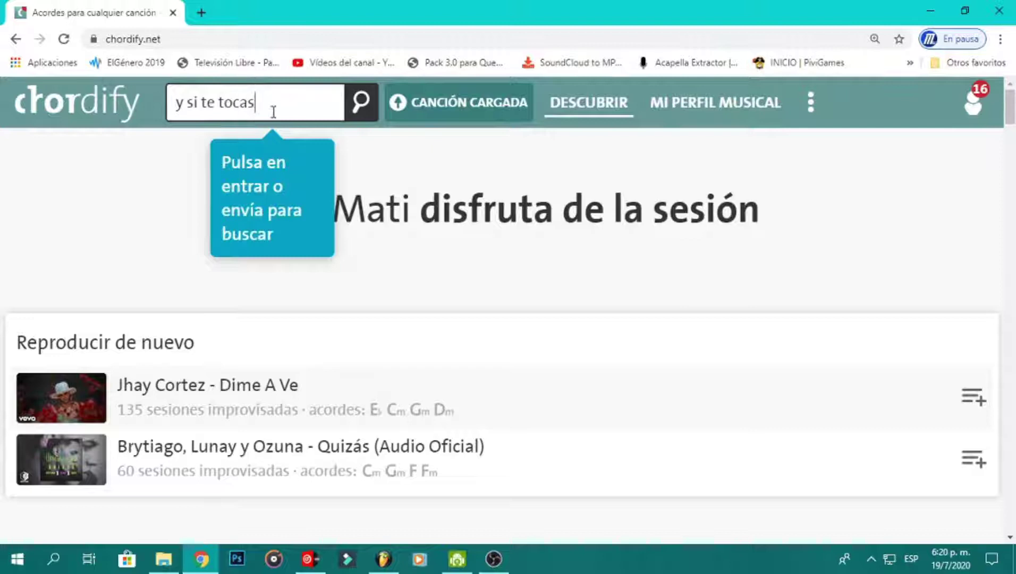
text( te tocas)
key(Return)
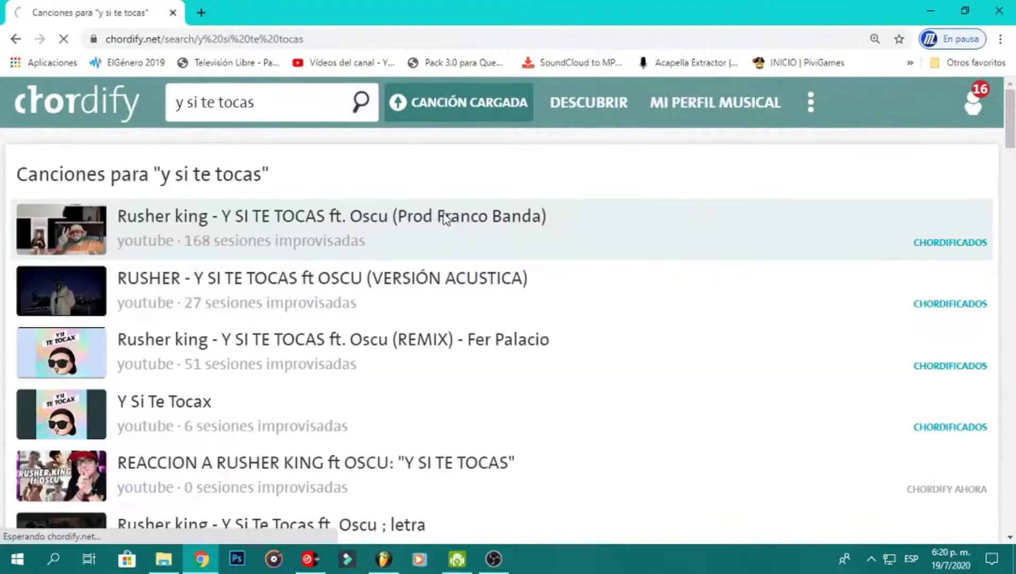
Open the chords of "Rusher king - Y SI TE TOCAS ft. Oscu (Prod Franco Banda)" and dismiss the subscription offer.
click(444, 218)
drag(1014, 156, 1015, 179)
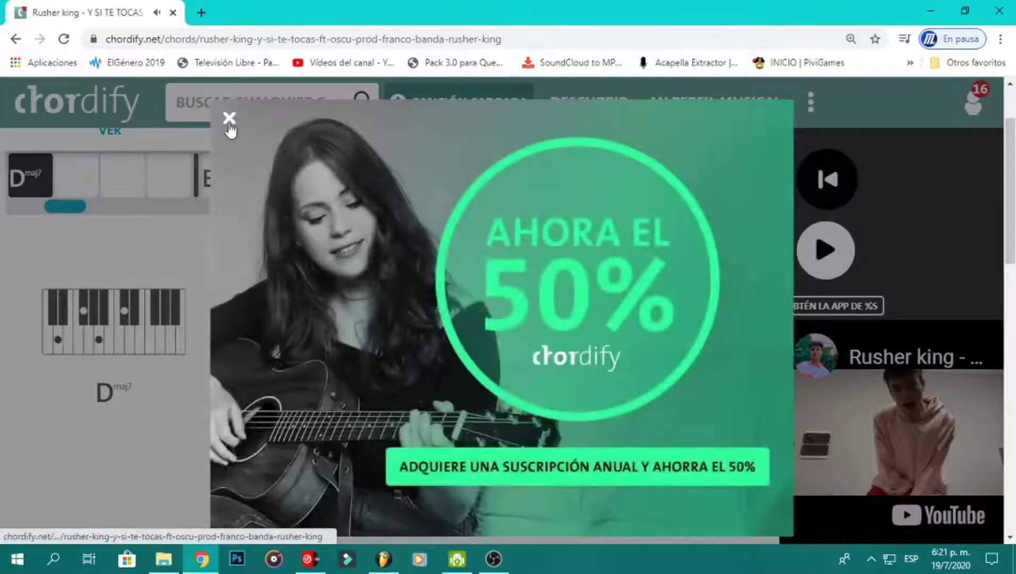
click(227, 116)
scroll(159, 298, down, 5)
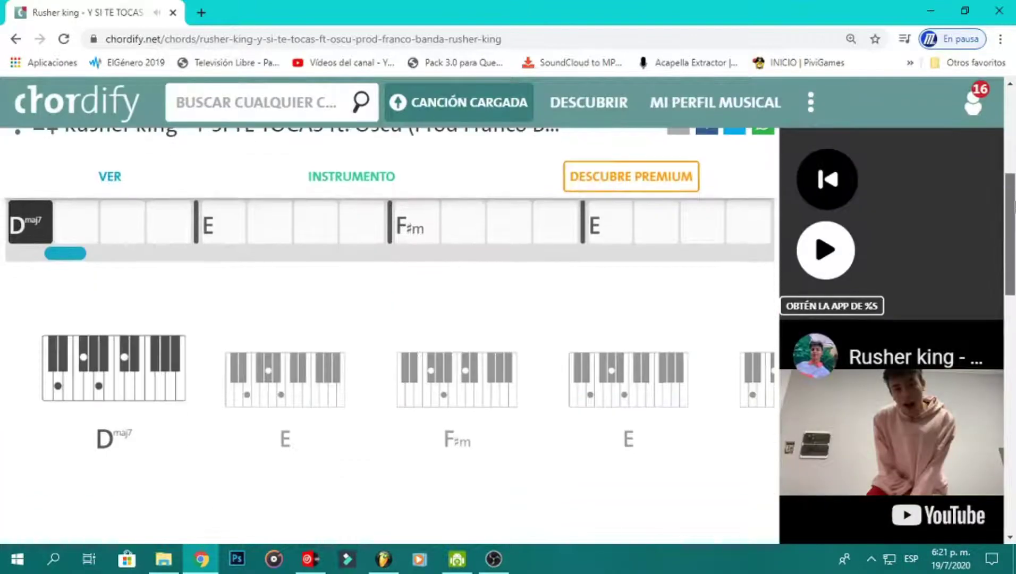
Play through the song's chord timeline to examine its repeating progression, and pause the playback.
drag(64, 240, 125, 247)
click(315, 205)
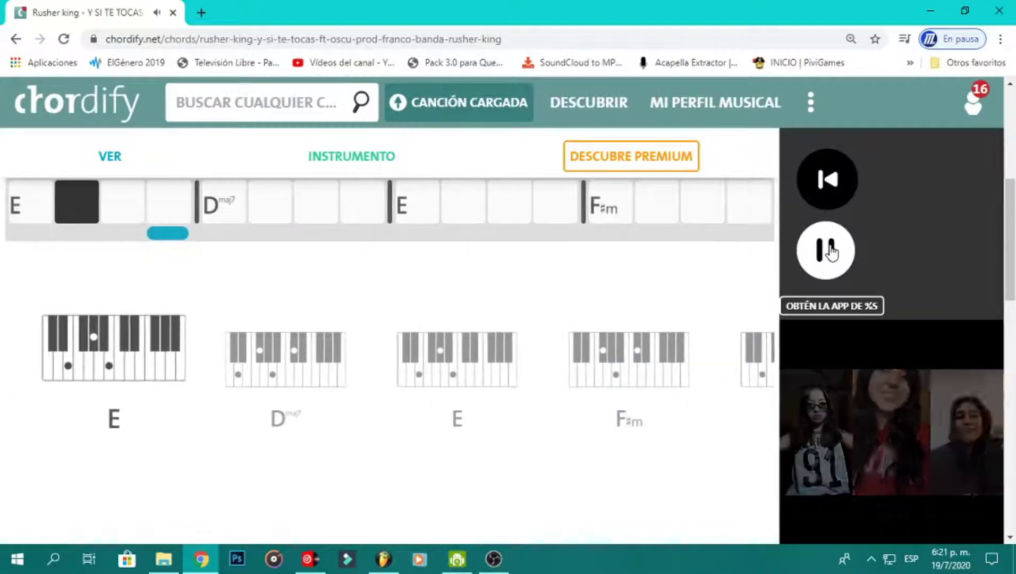
click(808, 258)
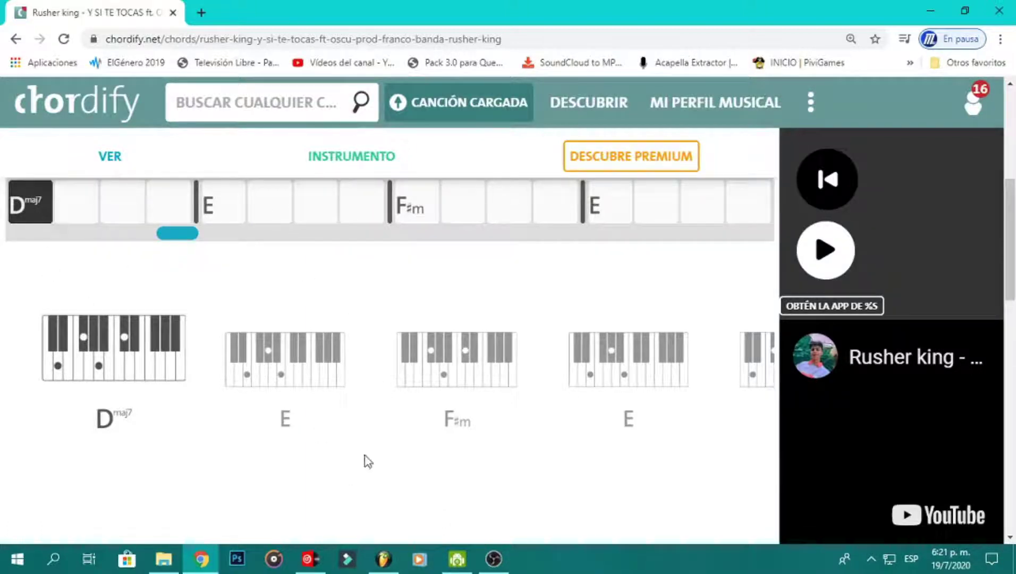
Switch to FL Studio and, checking the first Chordify chord, place short F#5 notes on the four off-beats of bar 1.
click(383, 559)
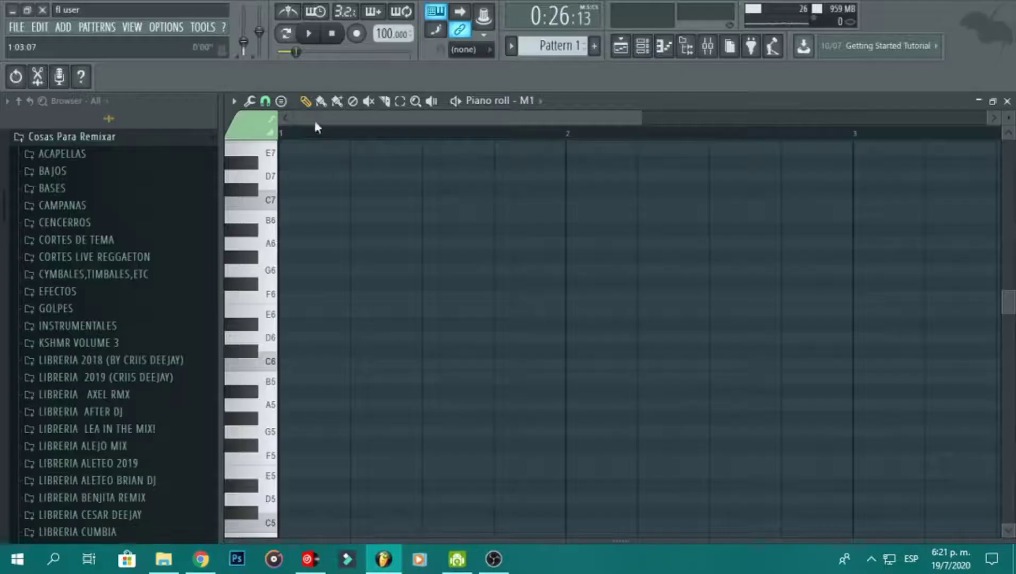
scroll(498, 130, down, 5)
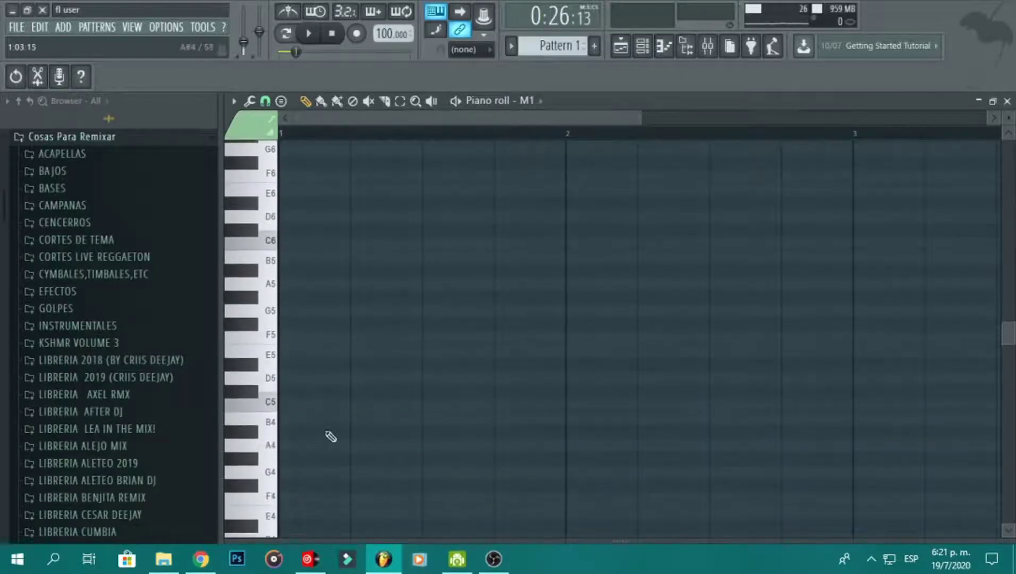
click(201, 559)
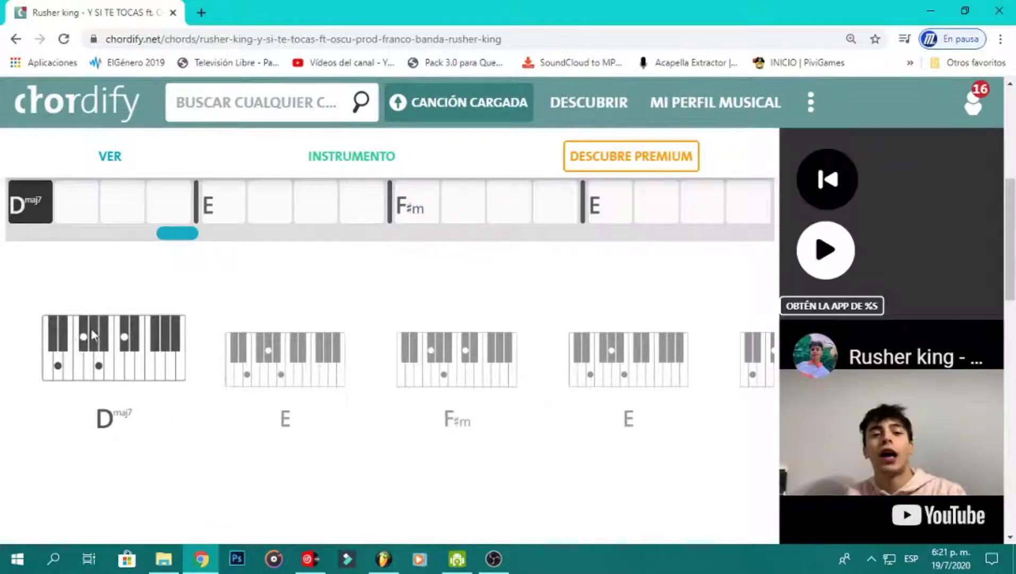
click(387, 560)
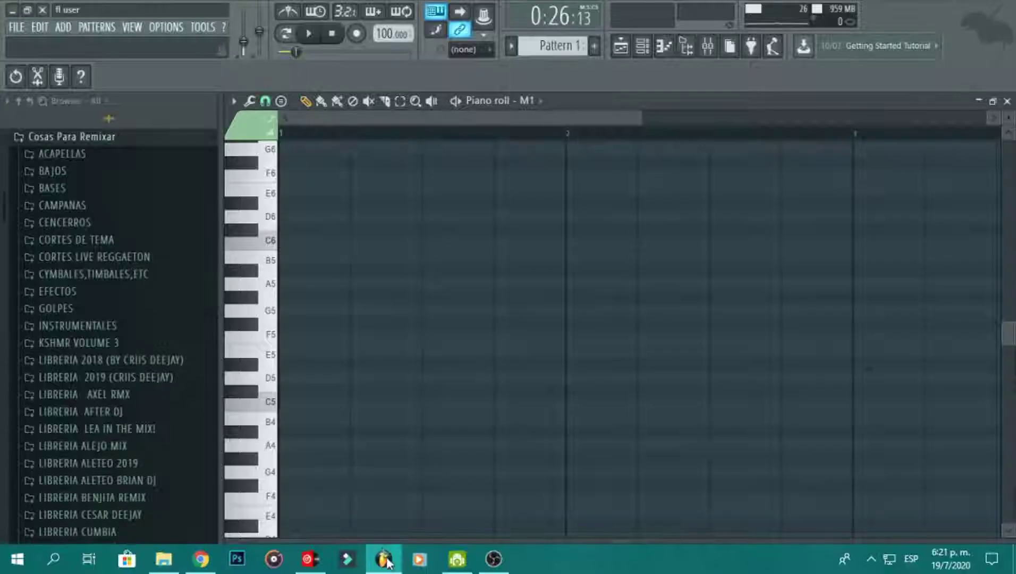
click(319, 325)
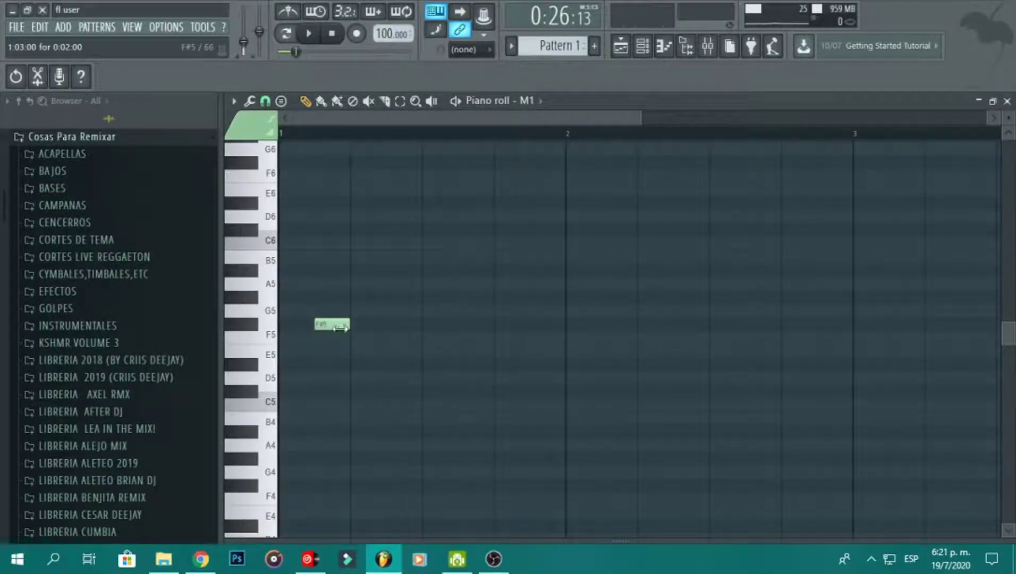
click(393, 324)
click(463, 324)
click(536, 324)
Check the Dmaj7 chord on Chordify again and add an A5 note above each F#5 in bar 1.
click(199, 561)
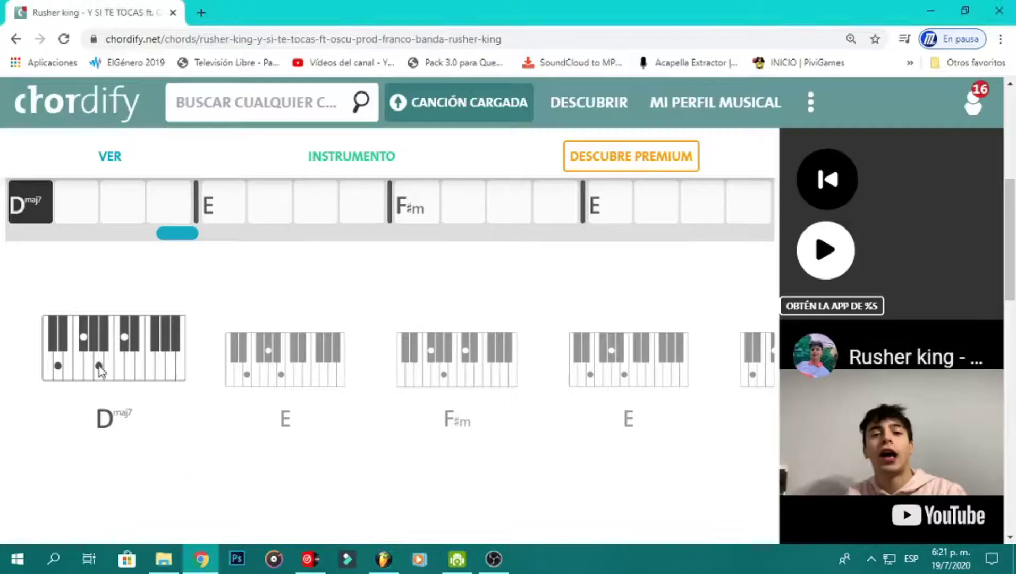
click(383, 559)
click(319, 284)
click(391, 284)
click(463, 284)
click(533, 285)
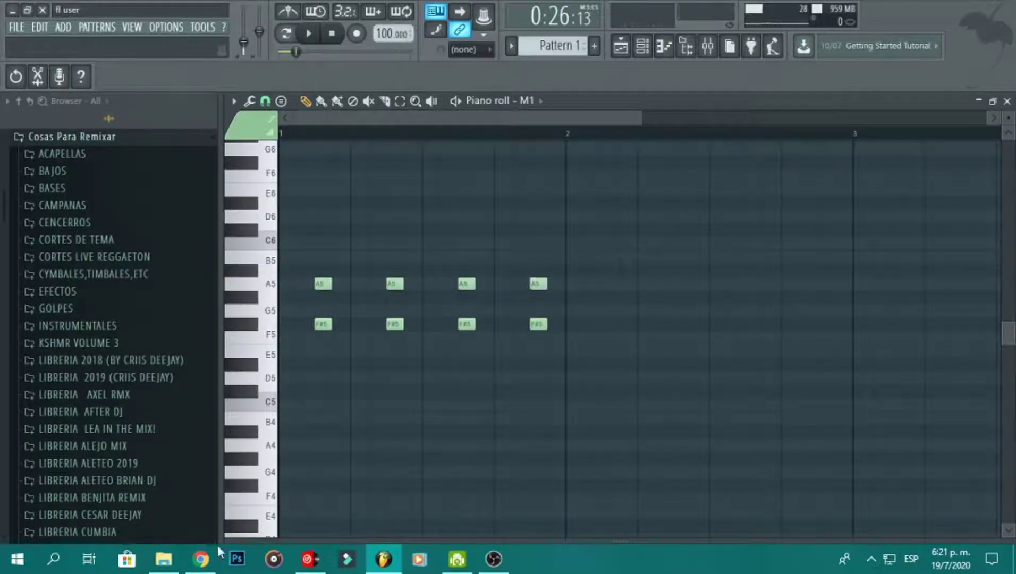
Check the highest note of Dmaj7 on Chordify and add C#6 above each A5 in bar 1.
click(200, 559)
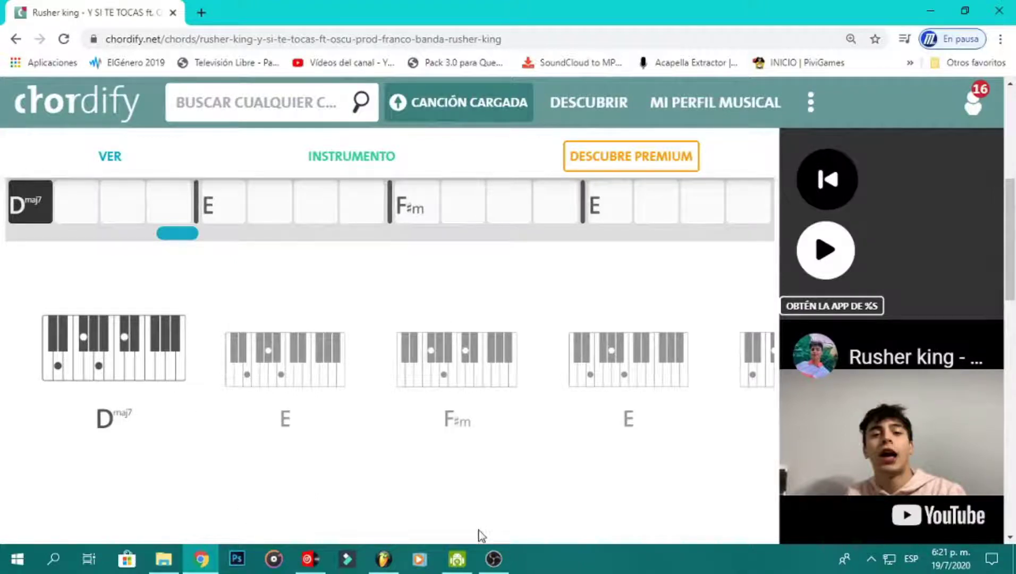
click(383, 560)
click(319, 230)
click(392, 229)
click(464, 230)
click(534, 229)
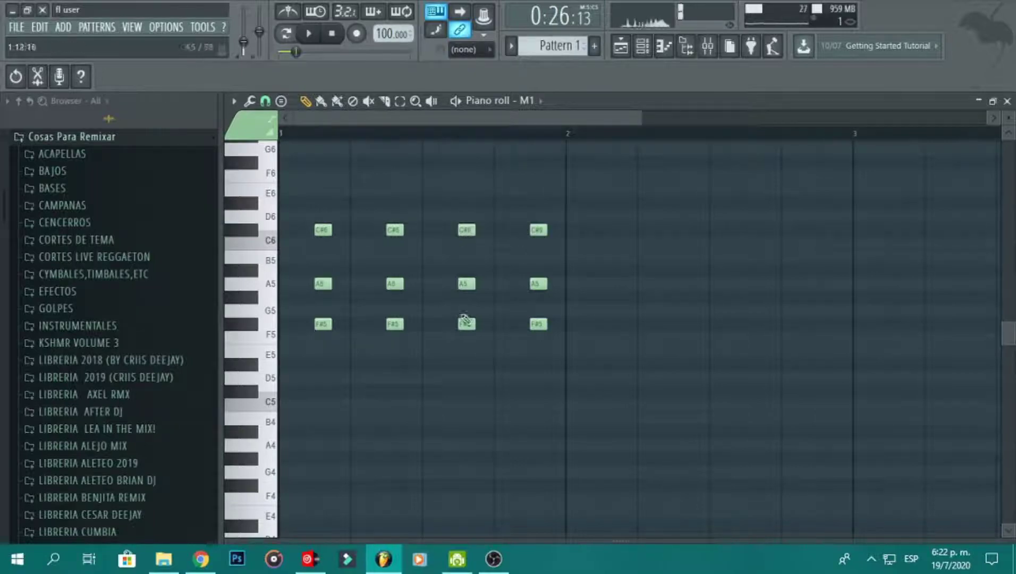
Check the E chord on Chordify and place E5 notes on the four off-beats of bar 2.
click(201, 559)
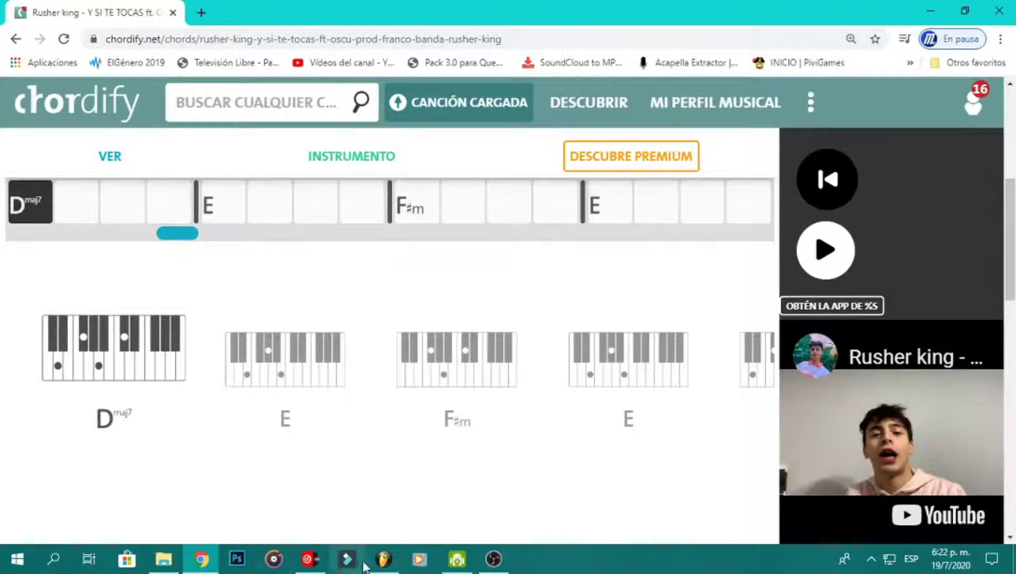
click(396, 567)
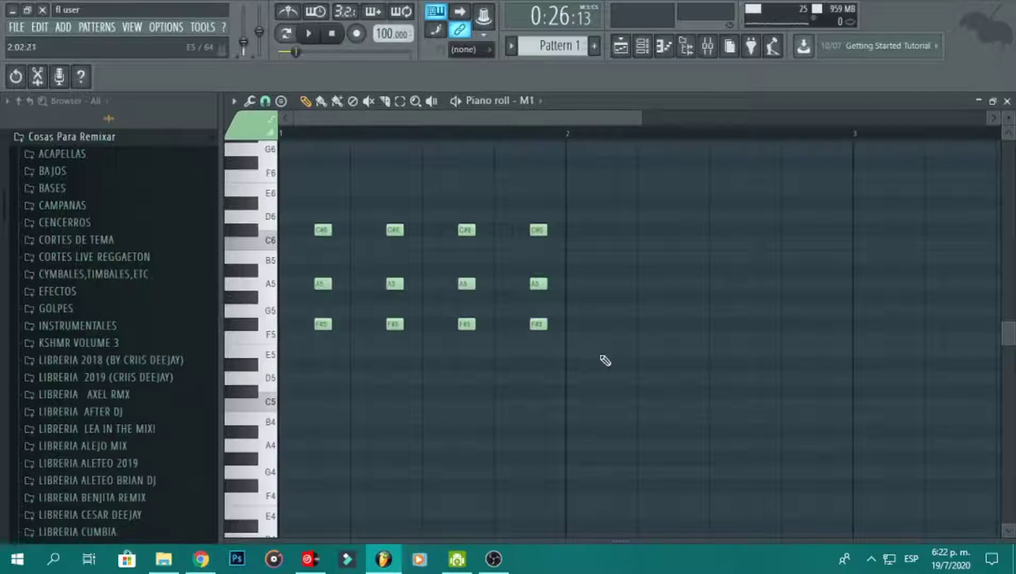
click(606, 352)
click(753, 350)
click(825, 351)
Check the E chord's middle note on Chordify and add G#5 above each E5 in bar 2.
click(202, 559)
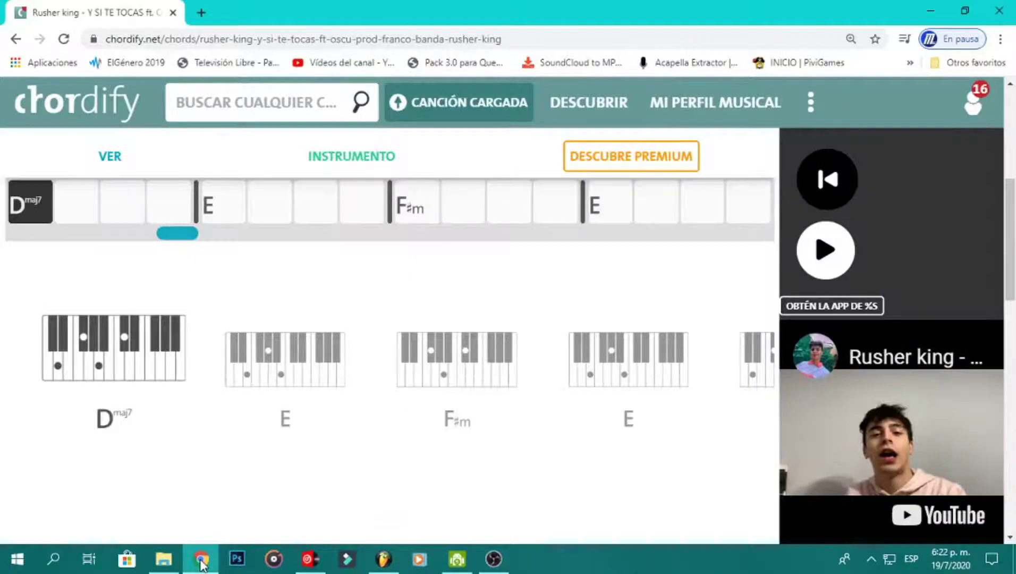
click(202, 559)
click(613, 299)
right_click(623, 299)
click(682, 297)
click(754, 297)
click(843, 297)
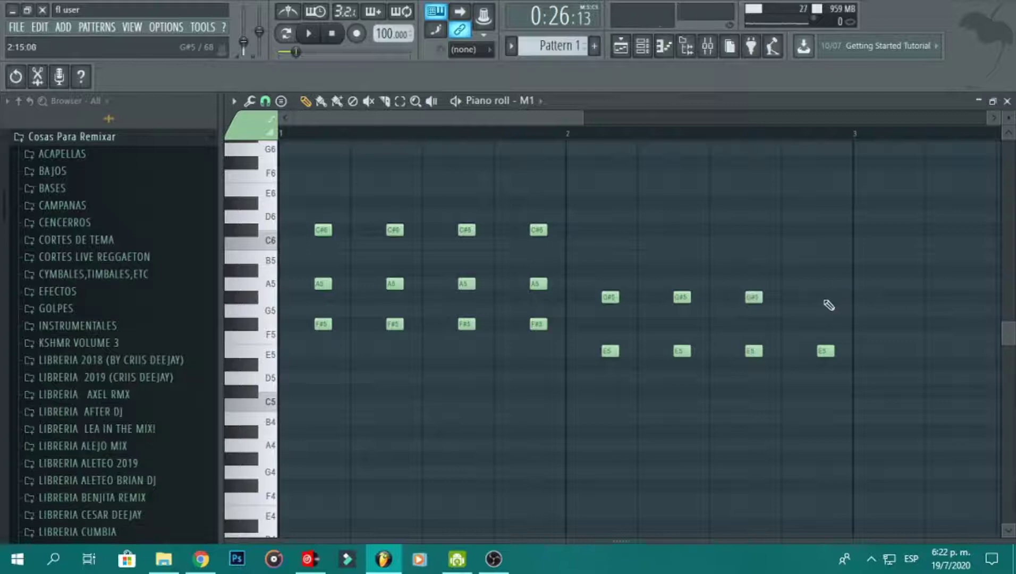
Check the E chord's highest note on Chordify and add B5 above the G#5 notes in bar 2.
click(202, 559)
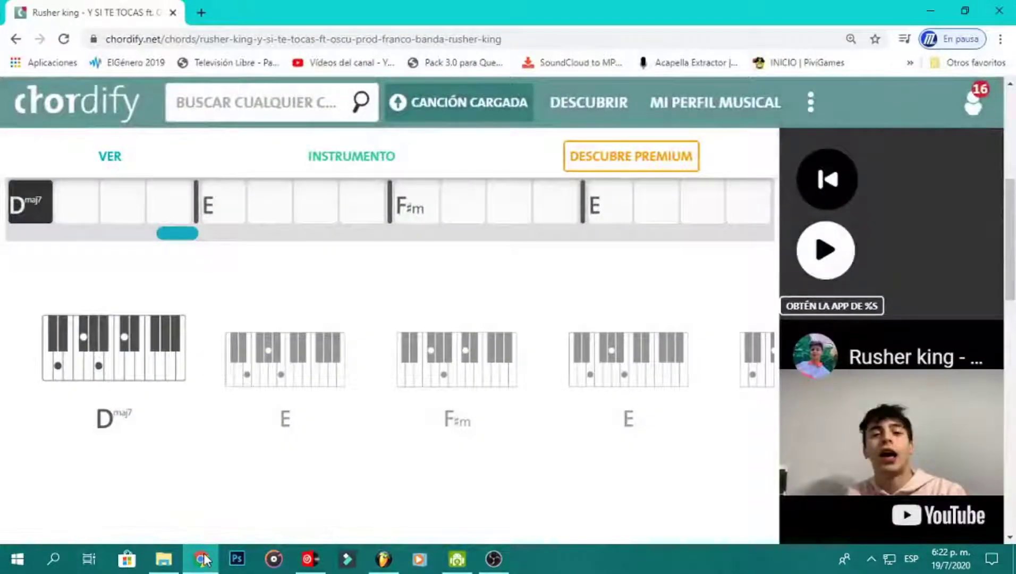
click(202, 559)
click(610, 257)
click(682, 257)
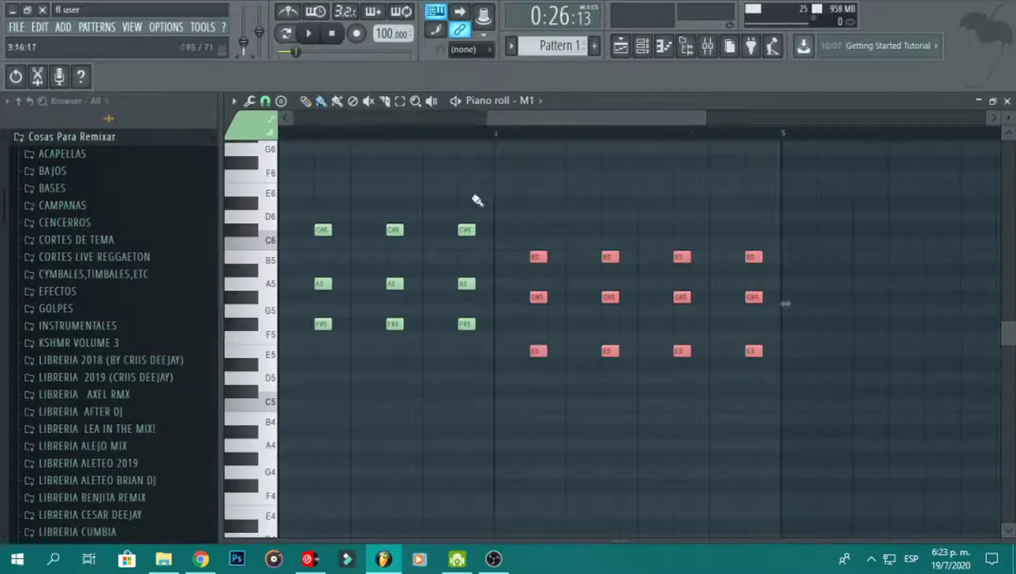
Select all notes of the four bars, change the snap setting, and shift them slightly earlier so the first chord starts at 1:02:18.
scroll(512, 268, left, 1)
click(403, 101)
drag(845, 421, 277, 146)
drag(506, 119, 323, 117)
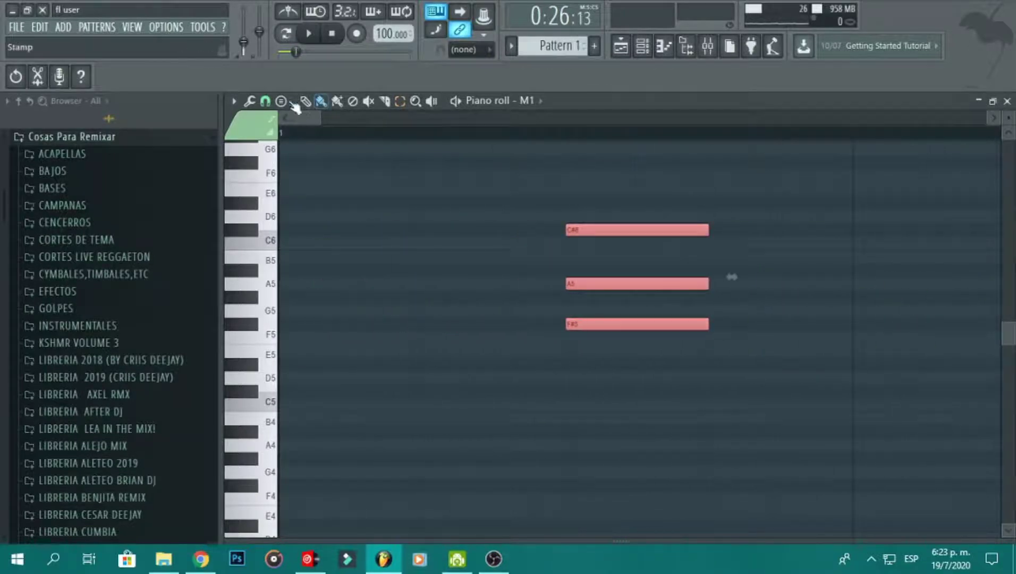
click(265, 100)
click(296, 205)
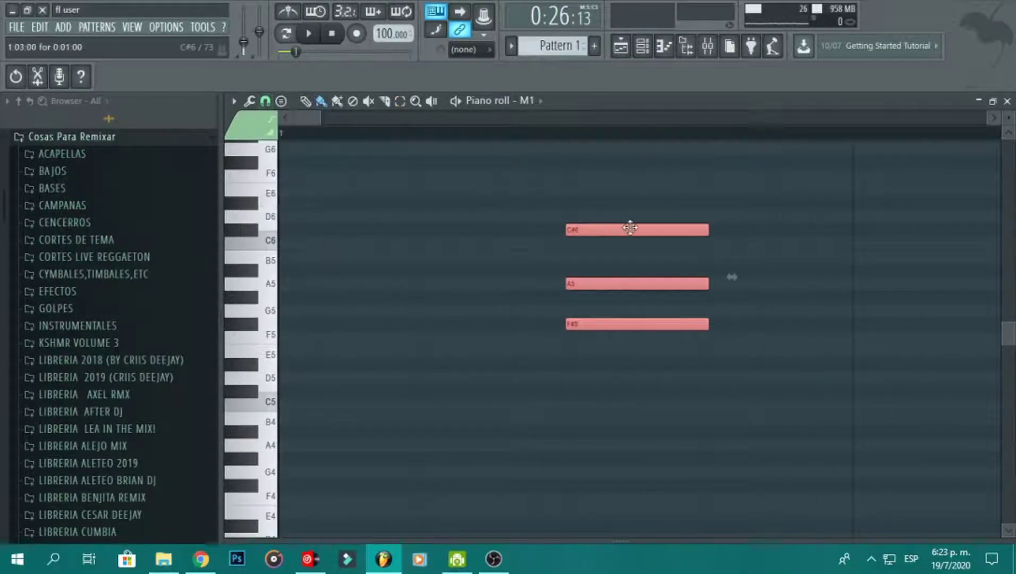
drag(629, 229, 605, 229)
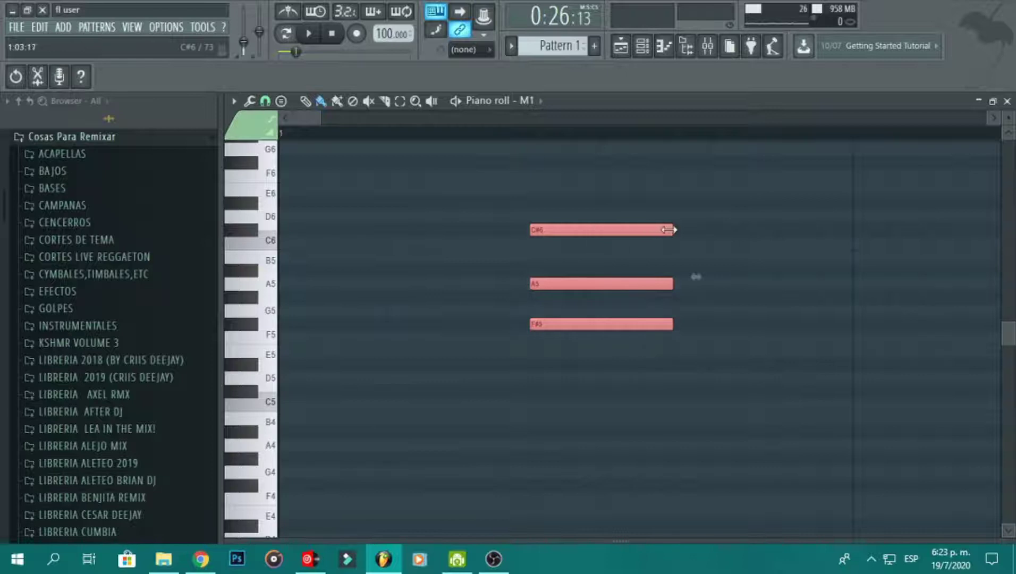
Shorten all selected chord notes to a length of 0:00:10, using a finer snap setting.
drag(669, 230, 610, 237)
click(265, 101)
click(310, 149)
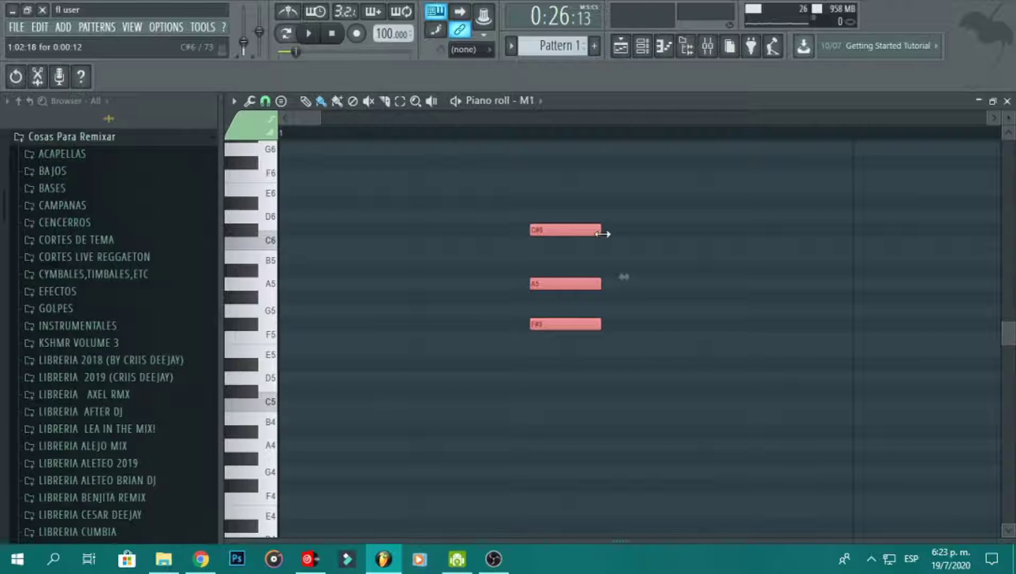
drag(616, 232, 594, 233)
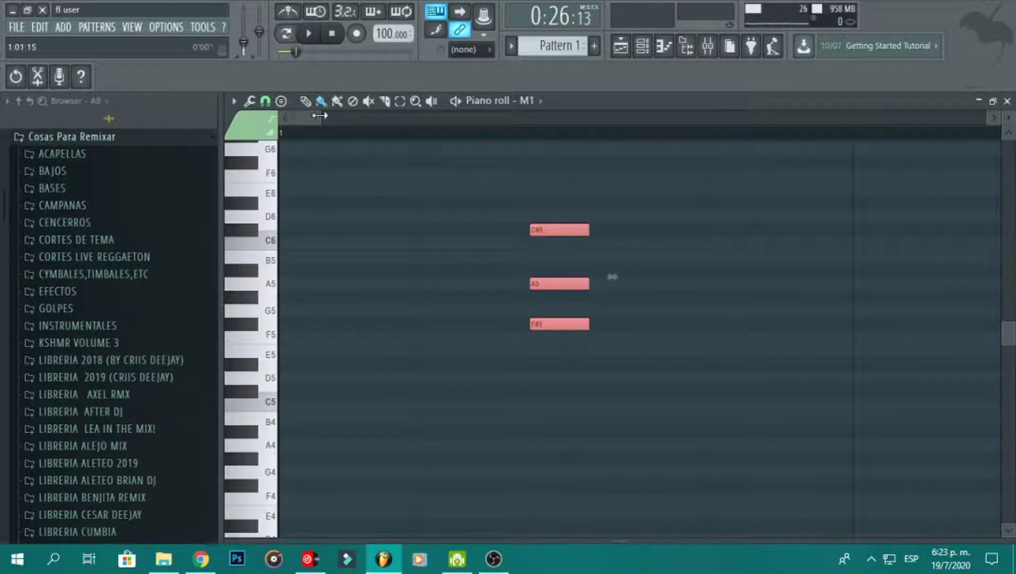
Select only the two lower notes of every chord across all four bars.
drag(320, 115, 530, 116)
ctrl+click(296, 393)
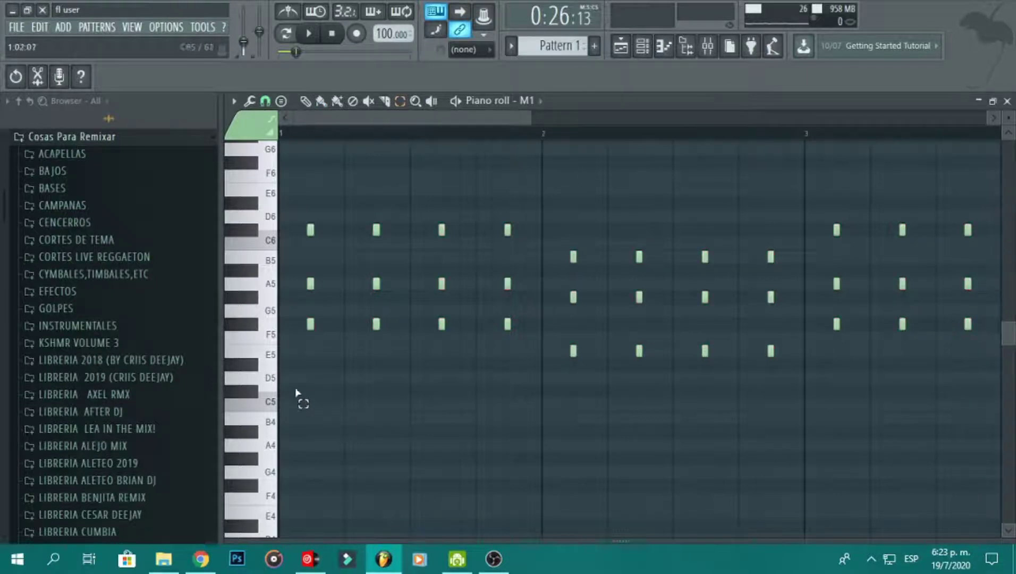
drag(288, 409, 524, 264)
drag(560, 399, 779, 275)
drag(476, 118, 565, 133)
drag(497, 360, 718, 265)
mouse_move(752, 382)
mouse_down()
mouse_move(794, 352)
mouse_move(982, 293)
mouse_up()
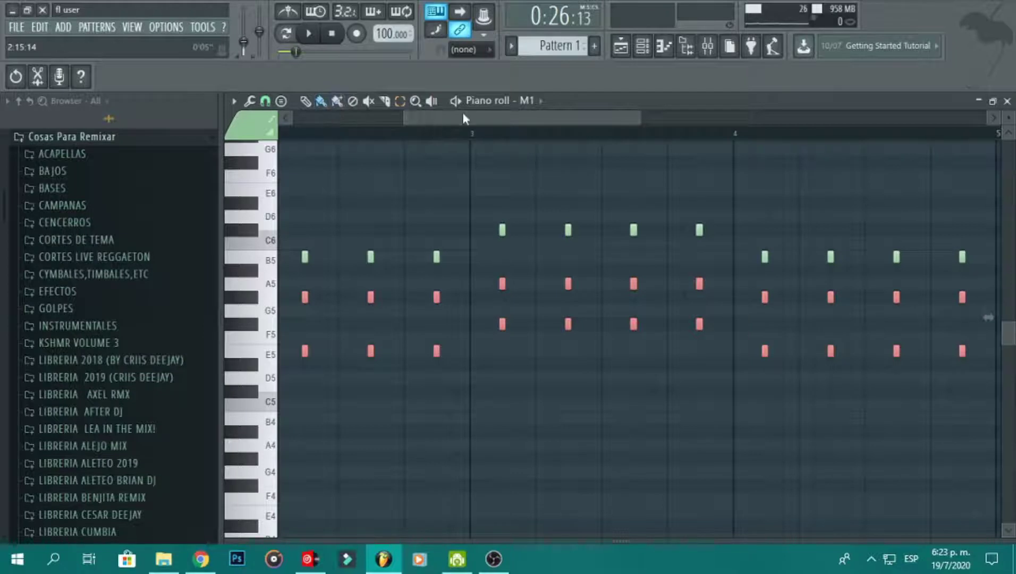
Raise the selected lower chord notes by one octave, above the unselected notes.
drag(462, 118, 350, 118)
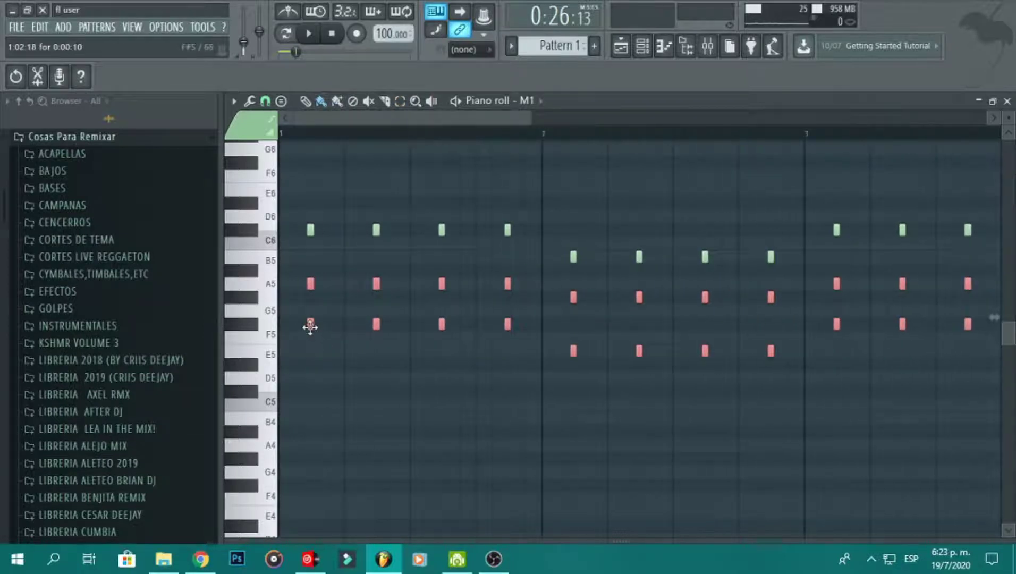
scroll(310, 327, up, 1)
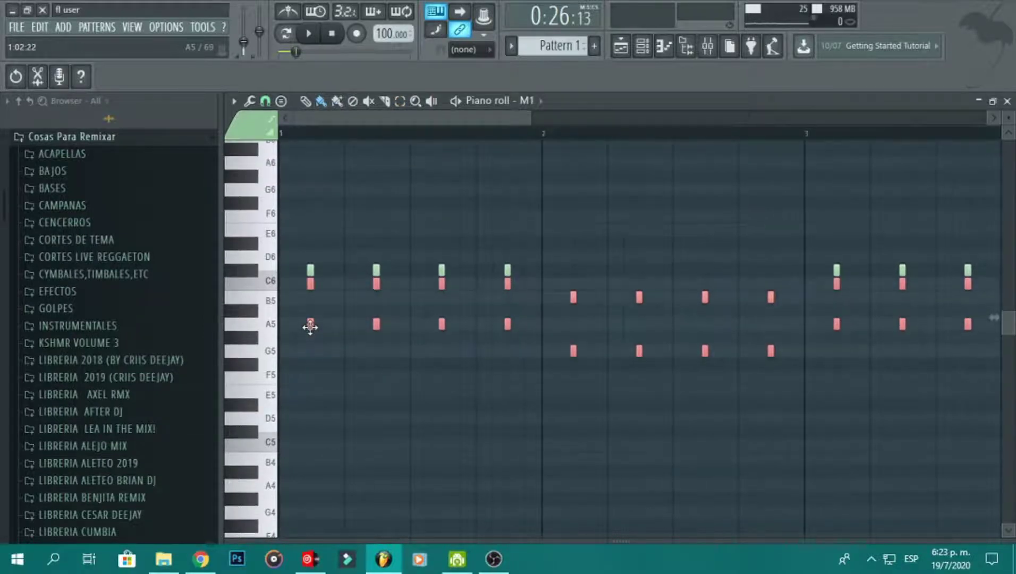
drag(311, 327, 310, 327)
scroll(310, 327, down, 3)
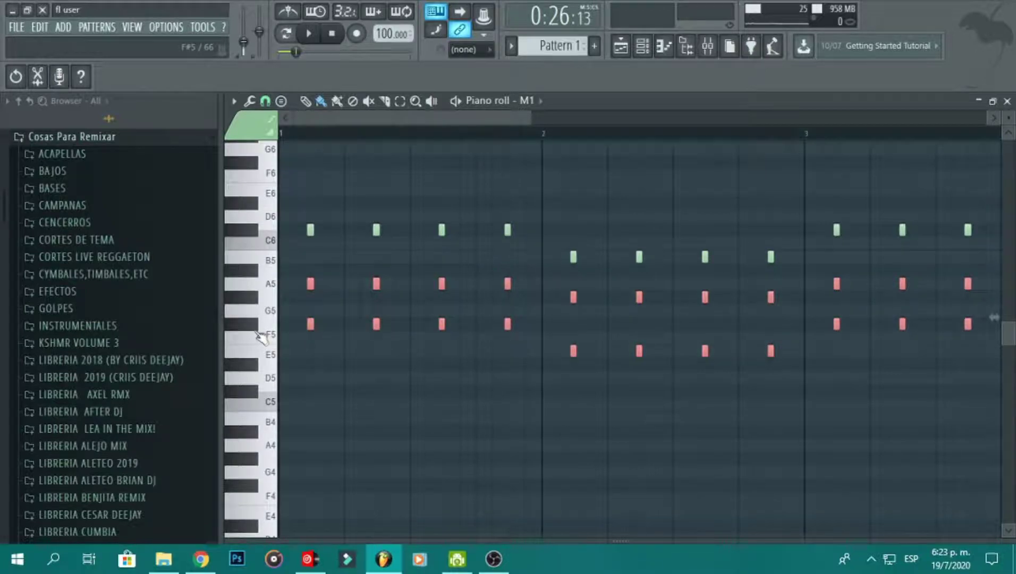
scroll(304, 318, up, 9)
drag(307, 324, 311, 286)
Play back the piano pattern, then deselect the notes and view all four bars.
key(space)
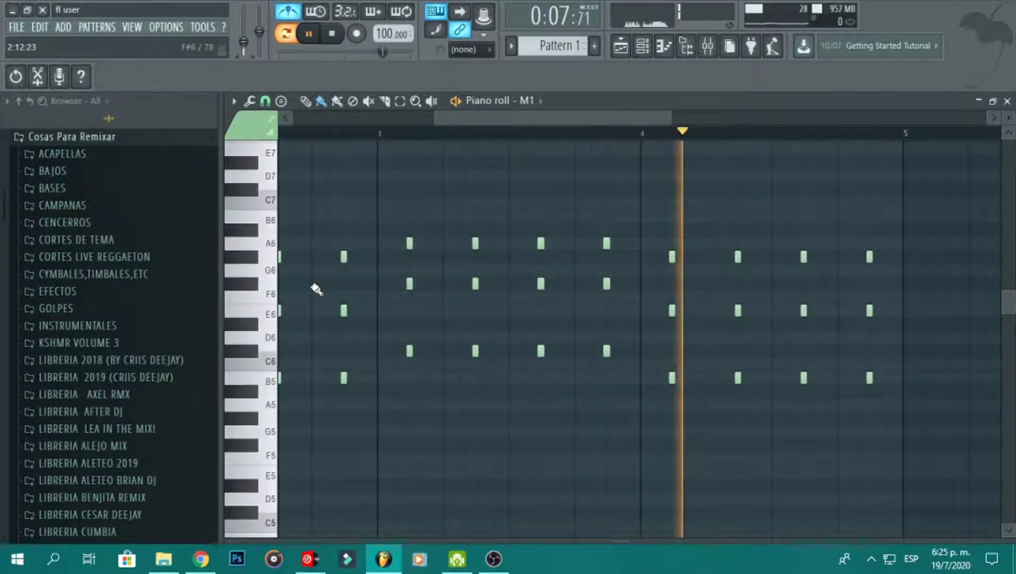
key(space)
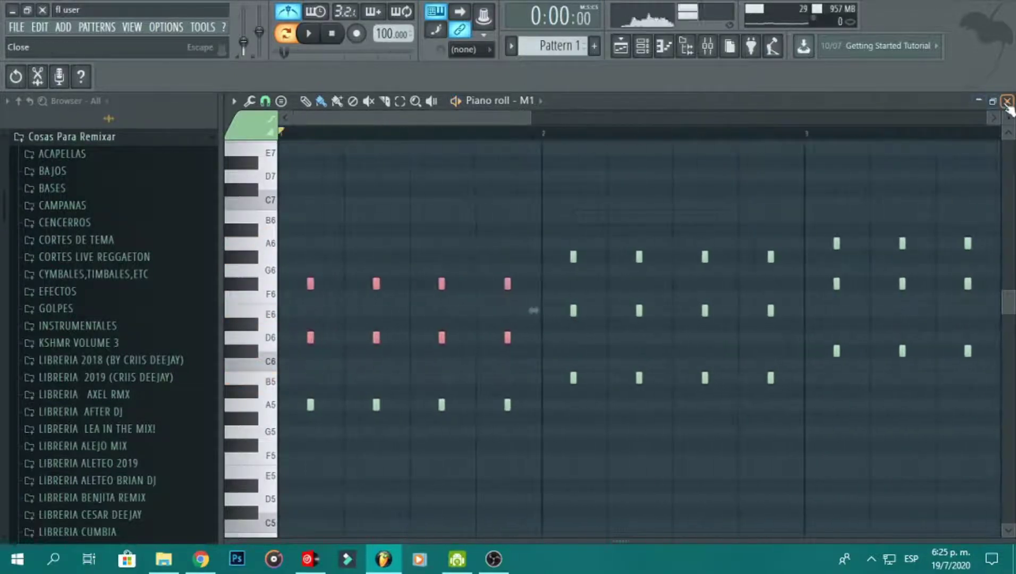
drag(532, 124, 844, 116)
click(754, 421)
click(634, 122)
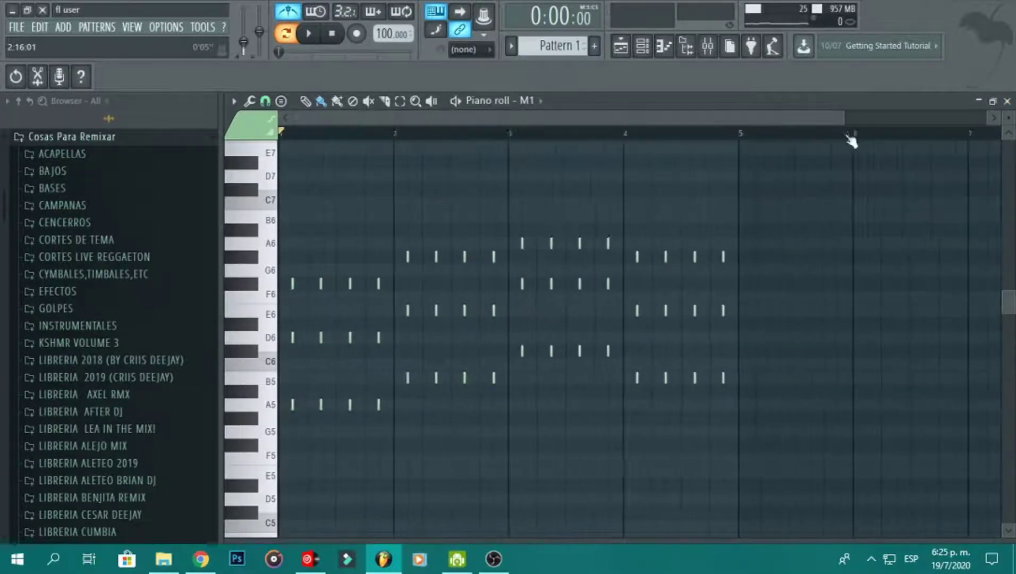
Raise the velocity of all piano chord notes to 100%, adjust their note release, and play back the pattern.
drag(622, 538, 653, 346)
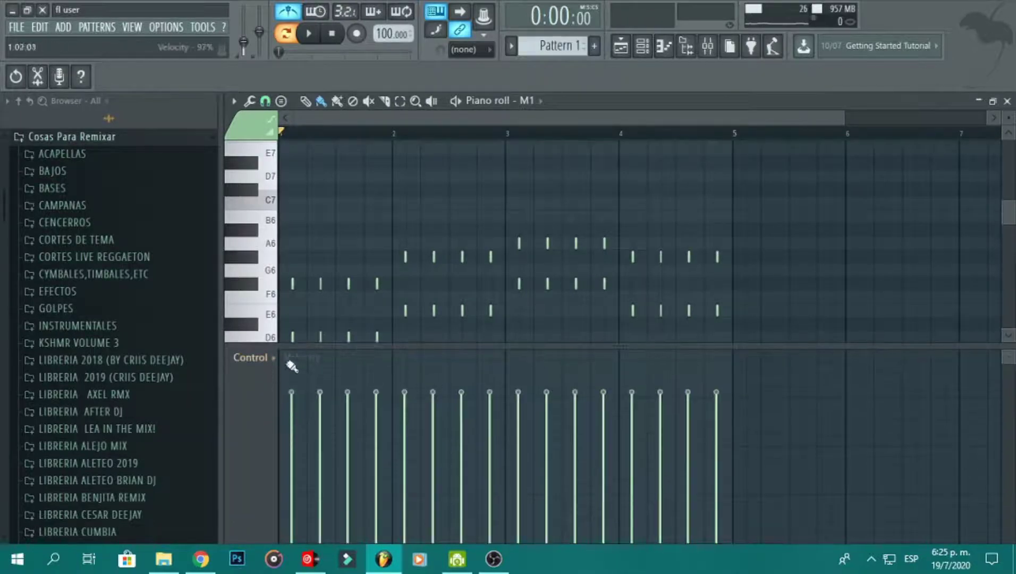
mouse_move(293, 376)
mouse_down()
mouse_move(293, 352)
mouse_move(419, 316)
mouse_move(767, 320)
mouse_up()
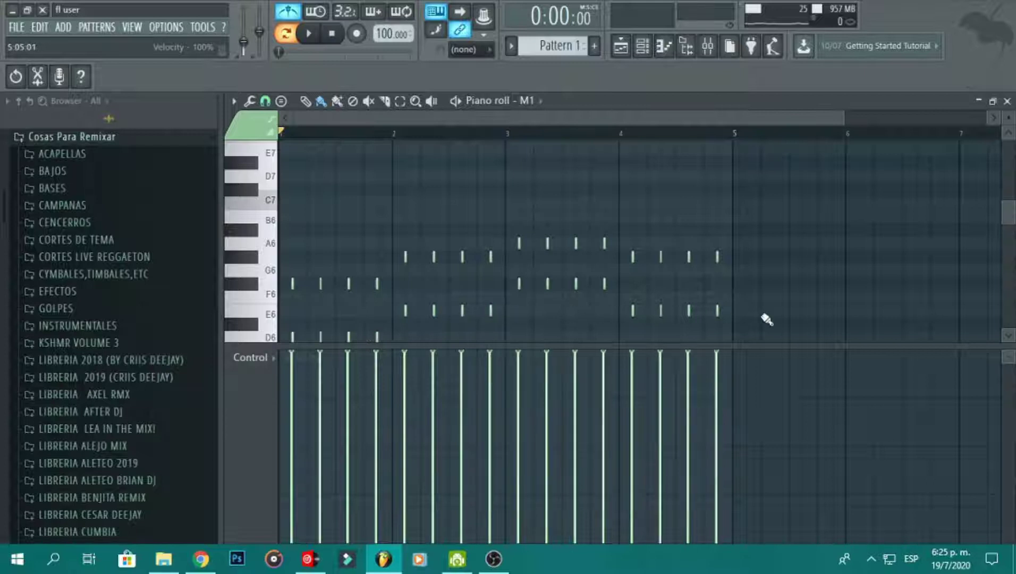
click(272, 359)
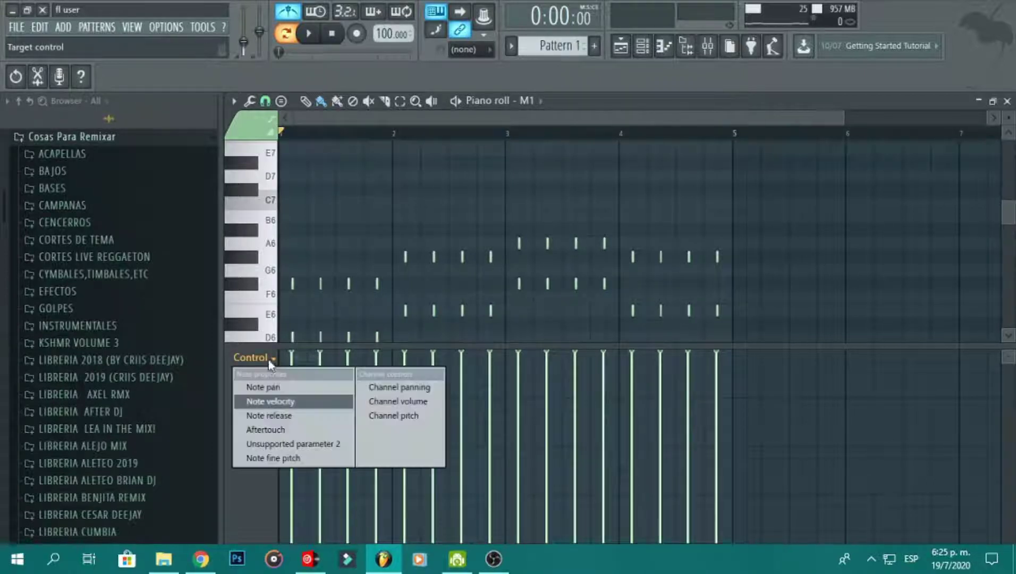
click(279, 416)
mouse_move(290, 411)
mouse_down()
mouse_move(312, 352)
mouse_move(334, 345)
mouse_move(297, 347)
mouse_move(775, 345)
mouse_move(784, 538)
mouse_up()
click(317, 37)
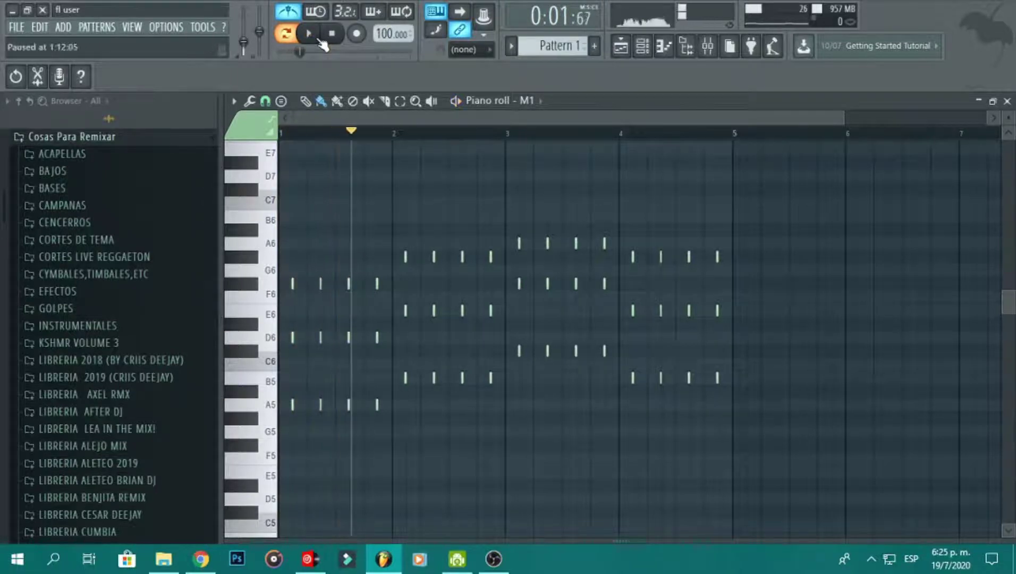
Adjust the Fruity parametric EQ 2 bands on the PIANO 1 mixer track during playback and lower the track's level to 66%.
click(1006, 101)
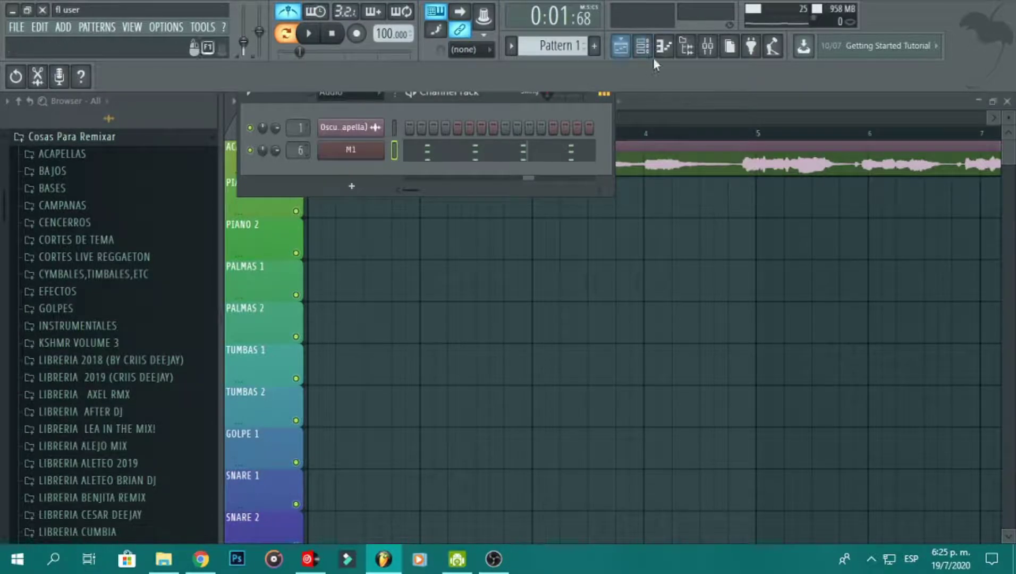
click(708, 47)
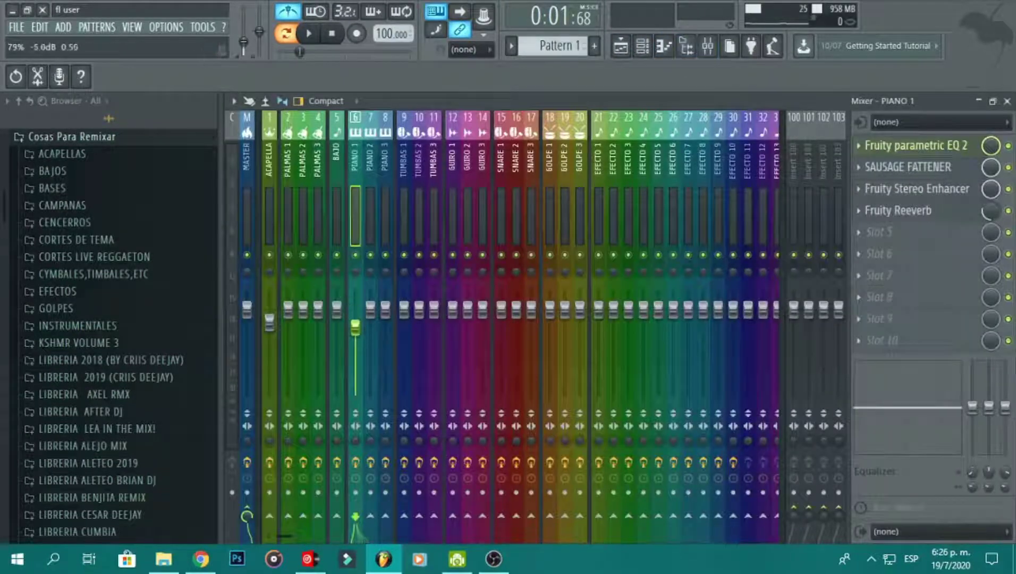
click(920, 146)
drag(583, 408, 624, 400)
key(space)
key(space)
drag(484, 407, 484, 401)
key(space)
click(817, 287)
key(space)
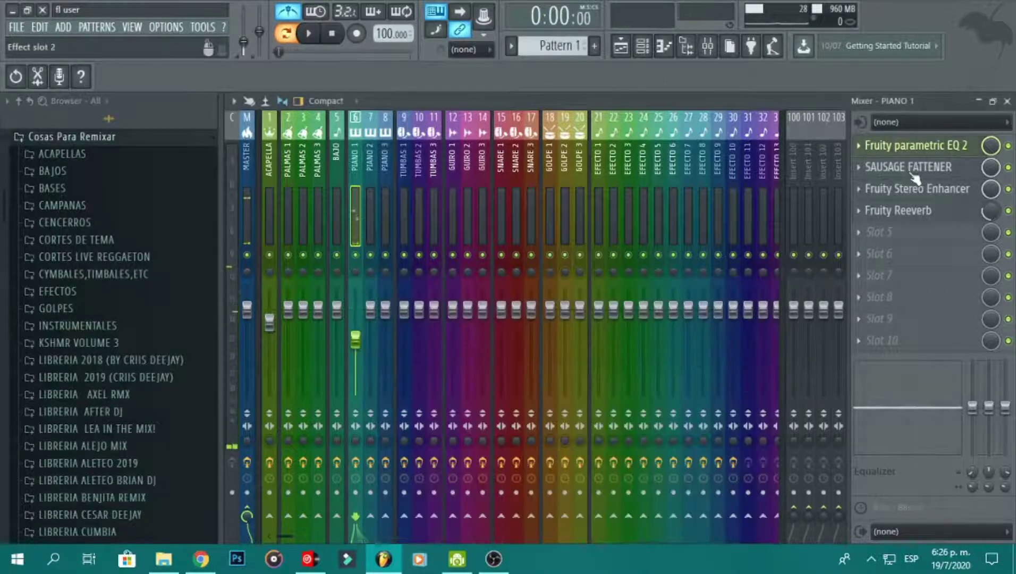
Check the SAUSAGE FATTENER settings on the PIANO 1 mixer track and listen to the pattern again.
click(908, 167)
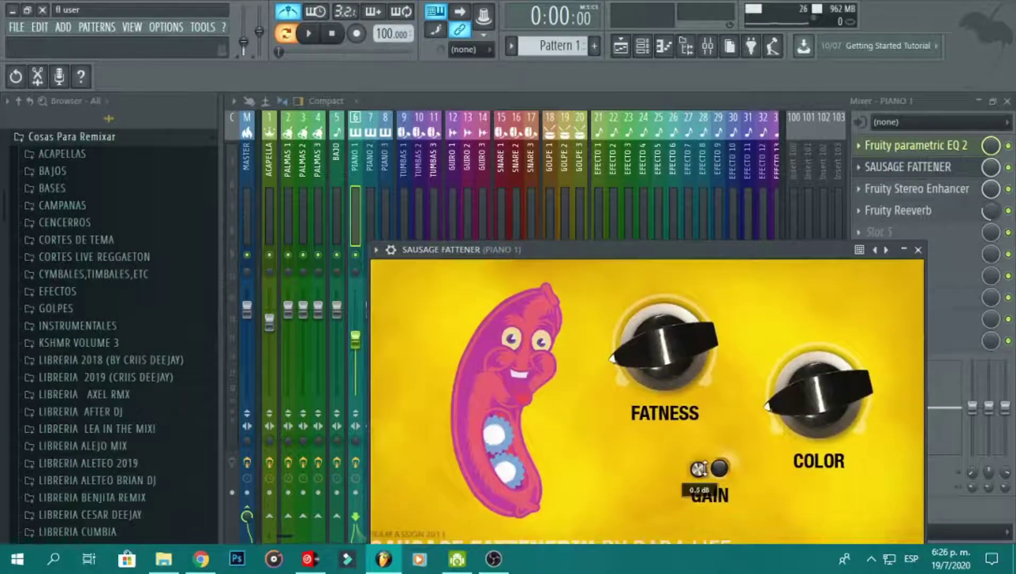
click(922, 250)
key(space)
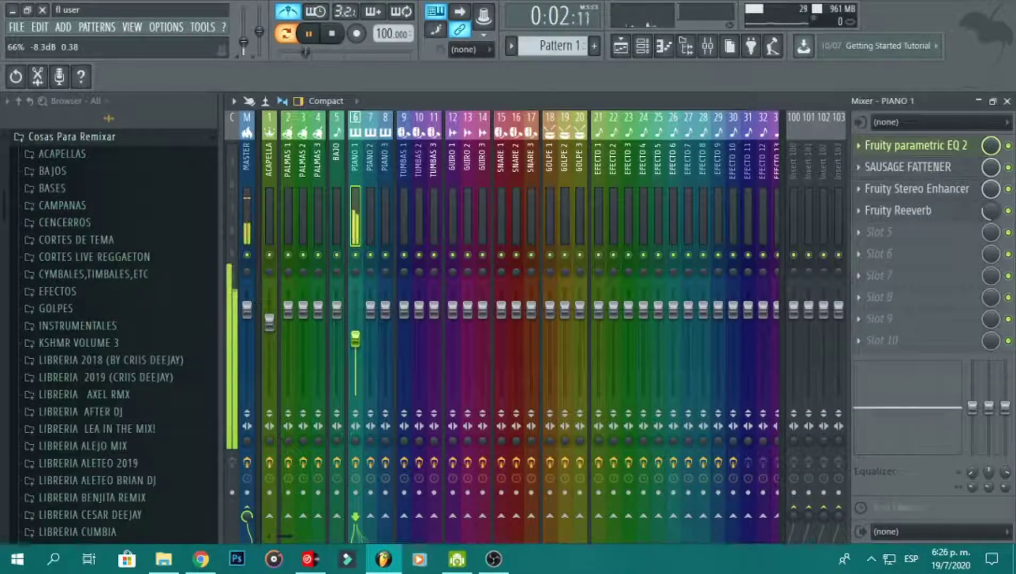
key(space)
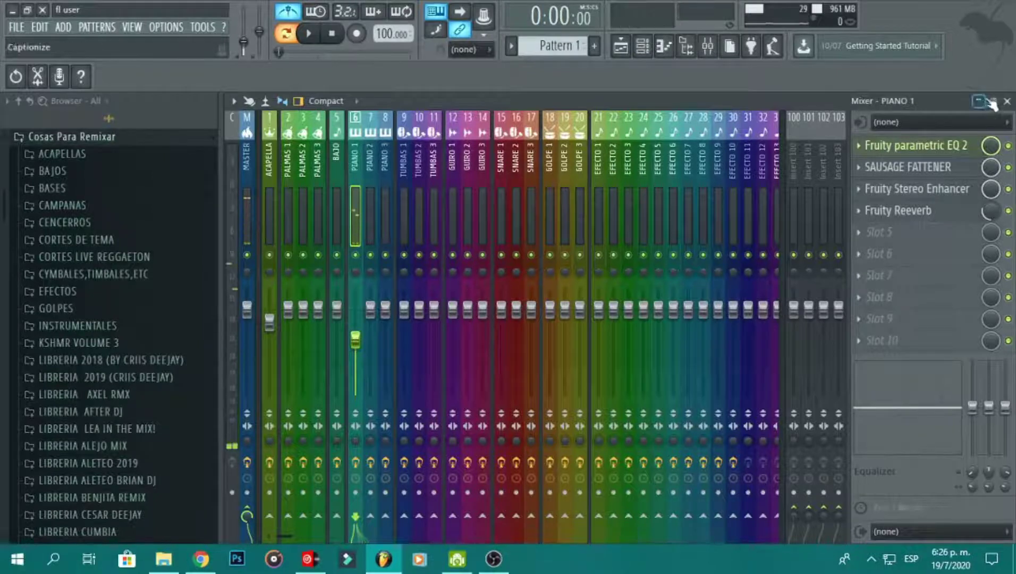
click(993, 102)
click(988, 109)
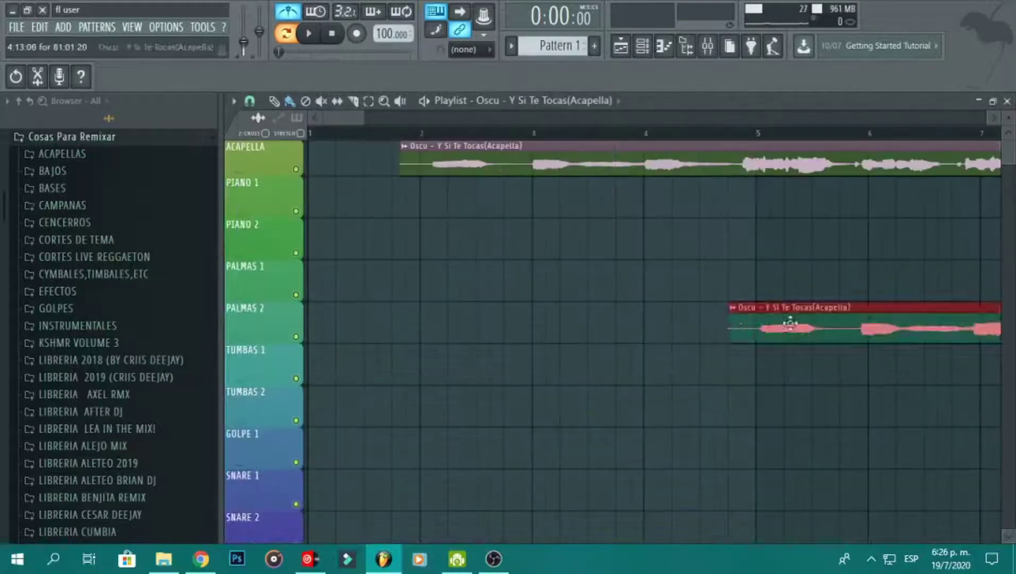
Place Pattern 1 on the PIANO 1 playlist track starting at bar 5, and switch playback to song mode.
scroll(490, 211, right, 2)
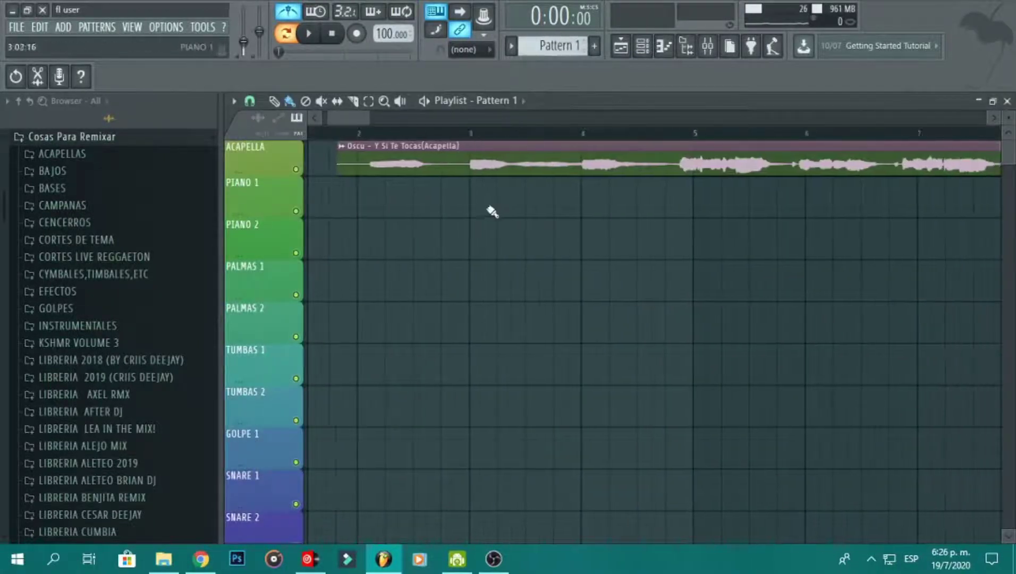
click(461, 211)
drag(485, 200, 597, 200)
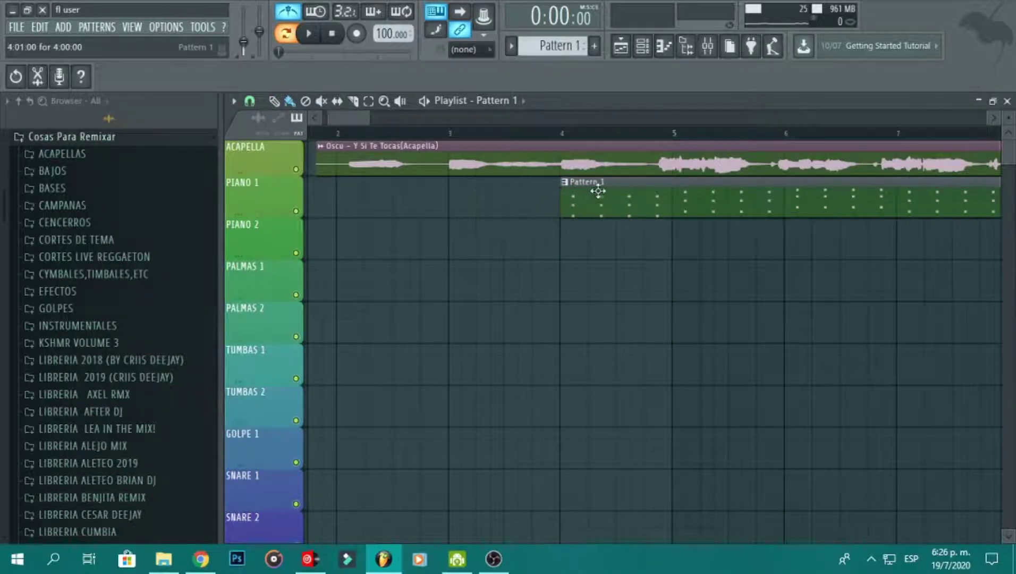
scroll(558, 175, right, 1)
scroll(317, 95, left, 1)
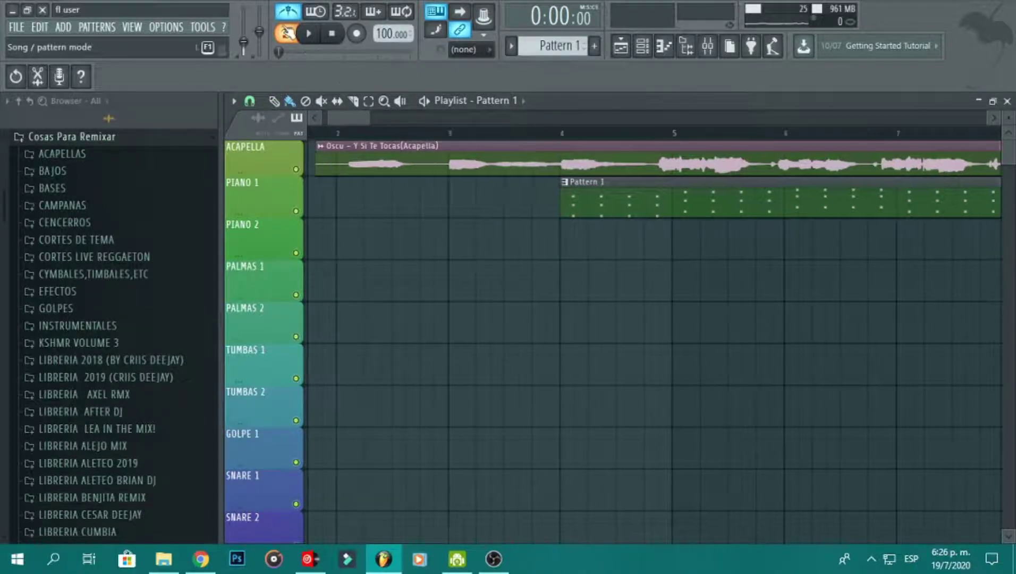
click(290, 37)
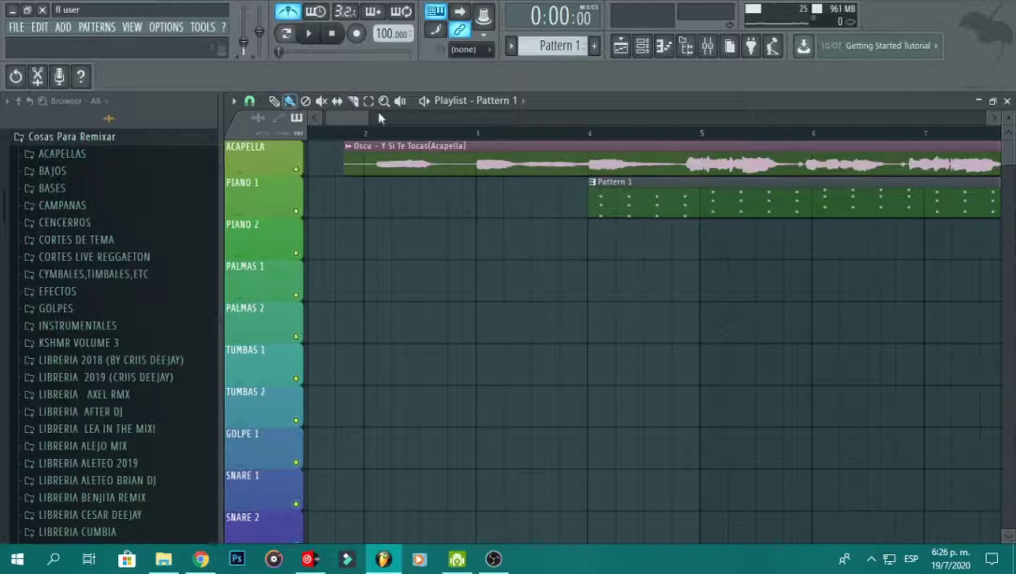
drag(344, 160, 359, 159)
scroll(621, 162, right, 1)
drag(623, 196, 735, 195)
scroll(368, 120, right, 3)
Shift the acapella clip slightly earlier against the piano pattern with a changed snap setting, and audition both from bar 4.
click(262, 102)
click(270, 170)
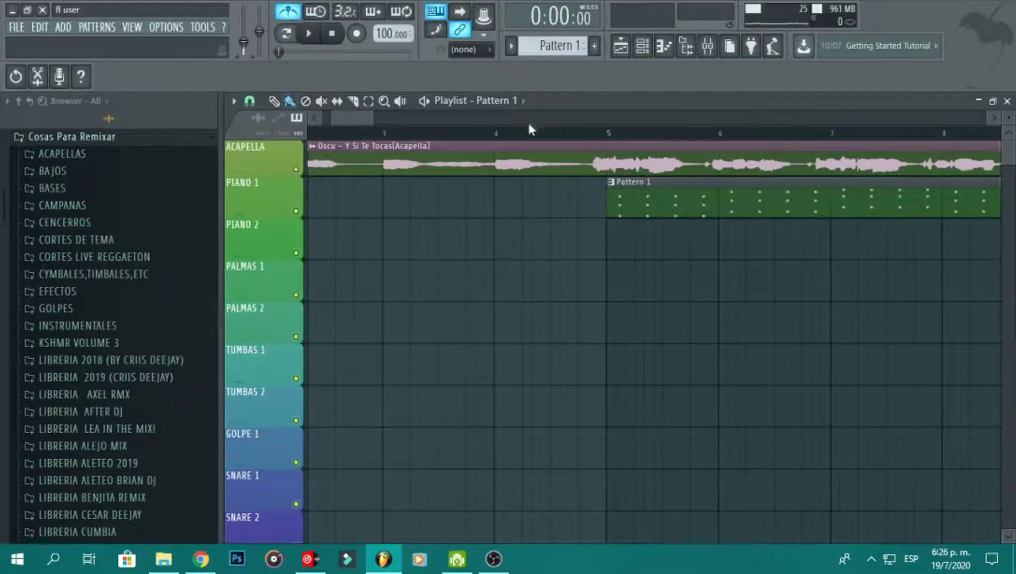
click(496, 131)
key(space)
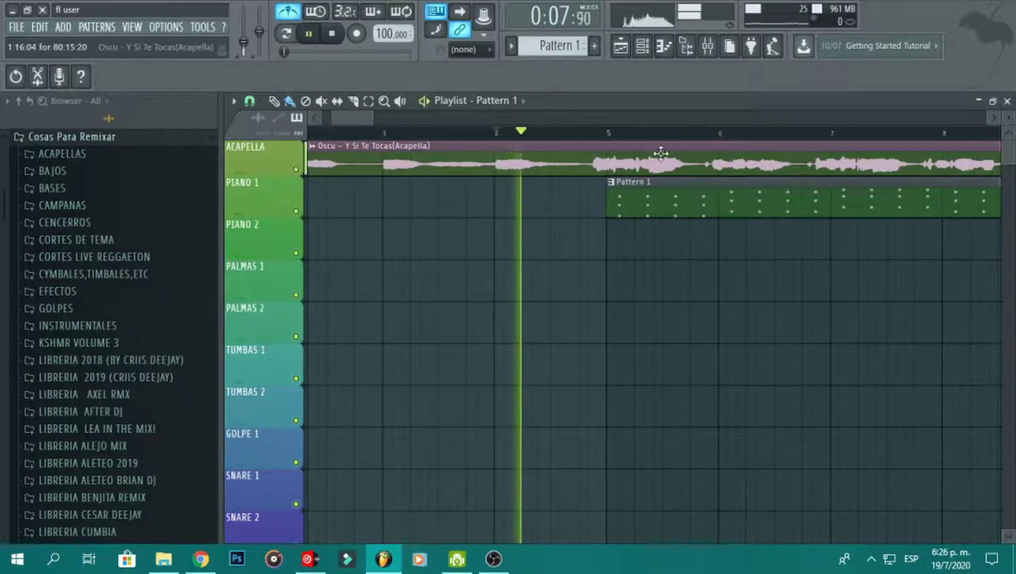
key(space)
drag(690, 159, 647, 167)
key(space)
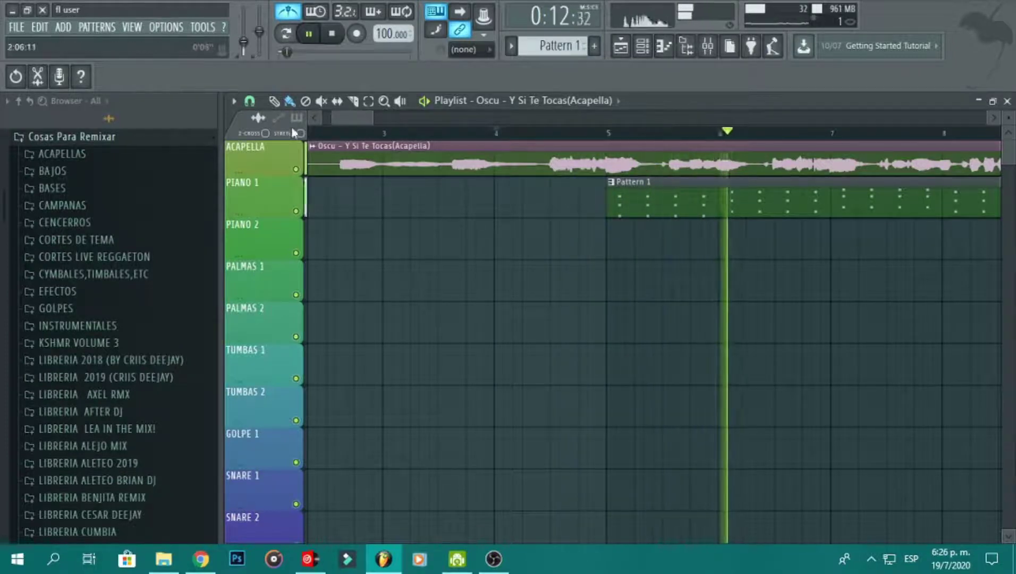
click(249, 100)
click(261, 136)
drag(580, 182, 372, 176)
drag(388, 116, 423, 117)
key(space)
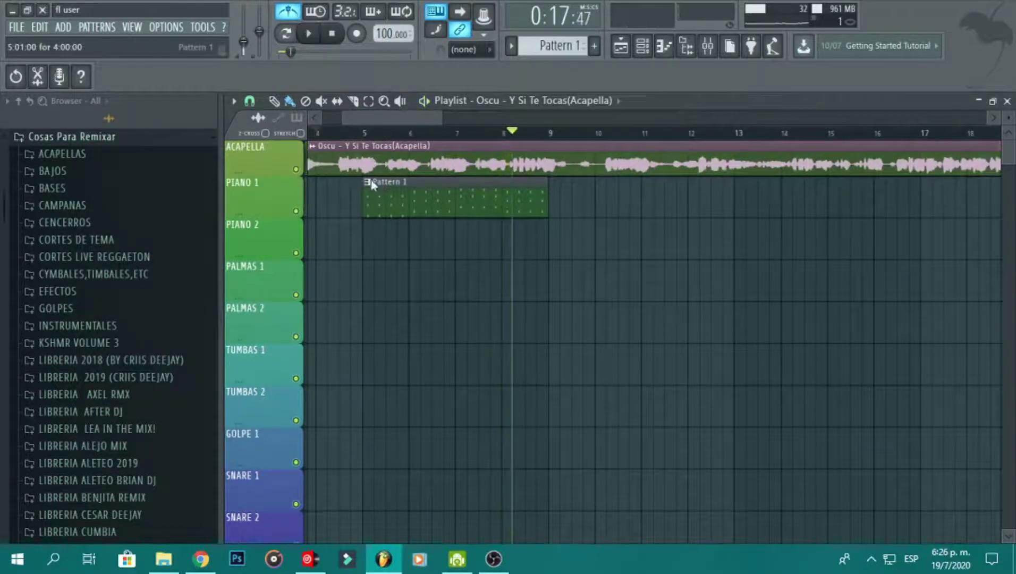
Rename Pattern 1 to PIANO 1 and give it a blue color.
click(371, 182)
click(427, 251)
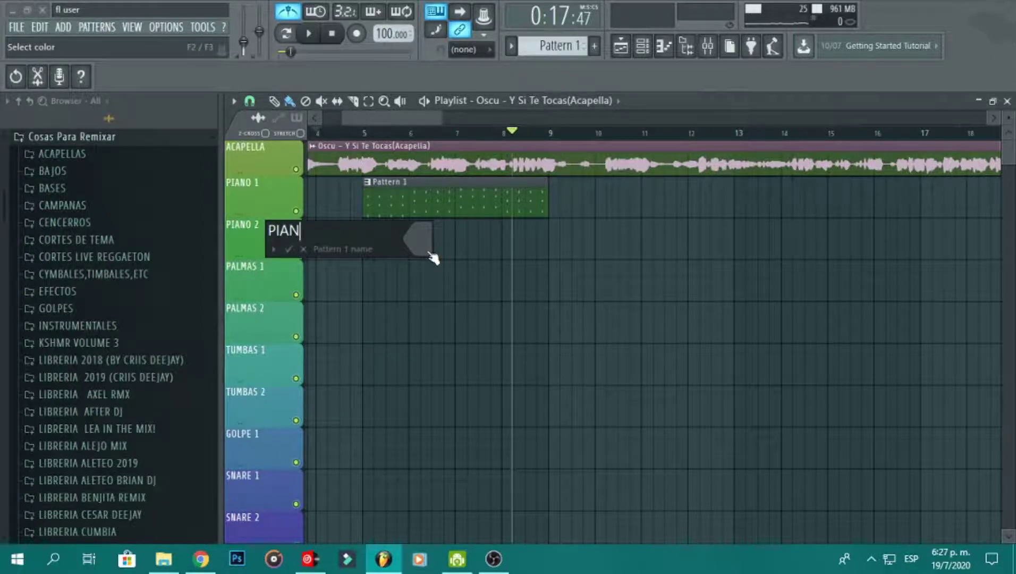
click(432, 256)
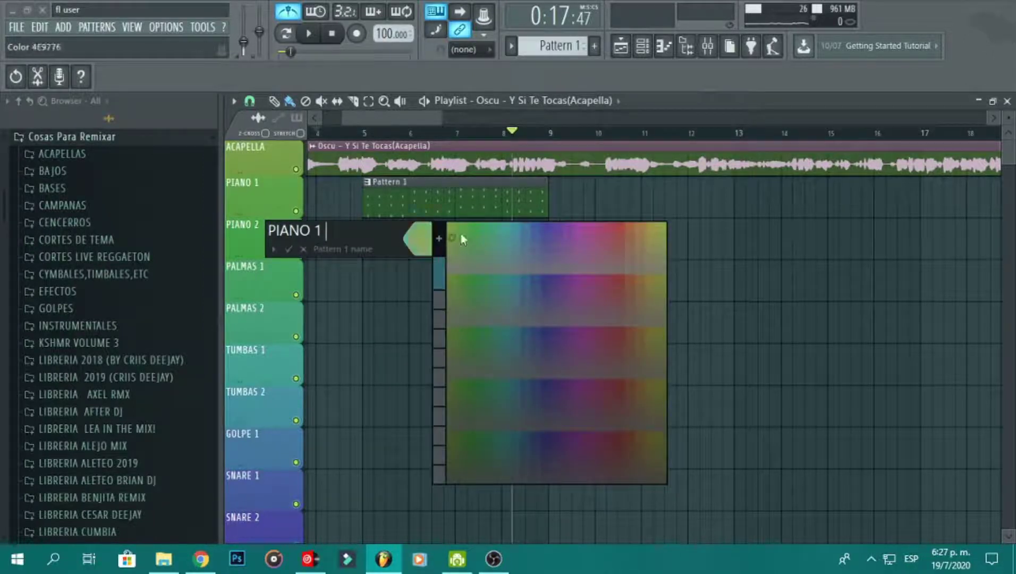
click(528, 223)
click(288, 250)
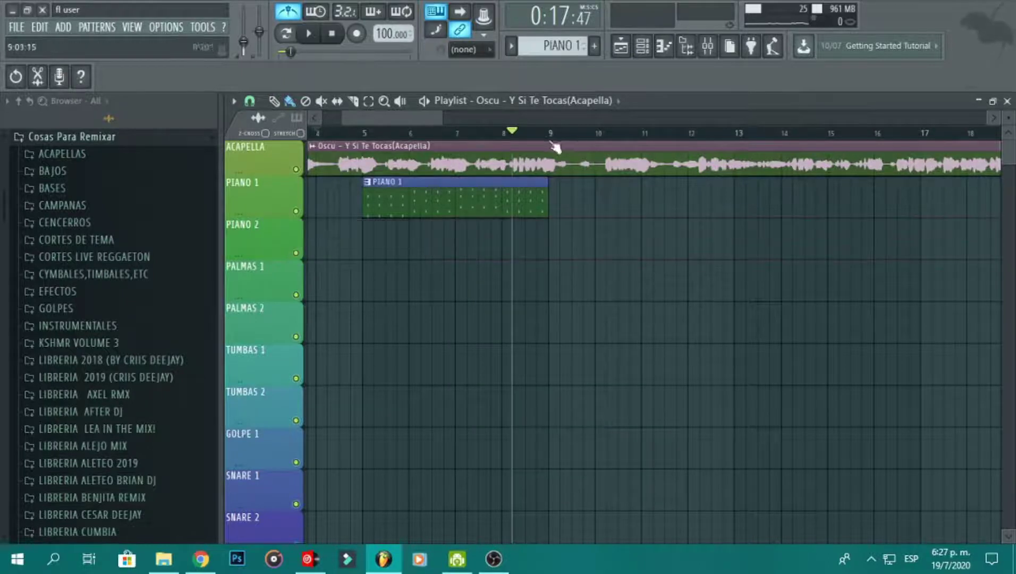
Add a second PIANO 1 clip at bar 9 and shorten it to end at bar 12.
click(543, 197)
click(561, 202)
click(612, 263)
right_click(613, 264)
drag(711, 200, 684, 204)
scroll(372, 127, left, 1)
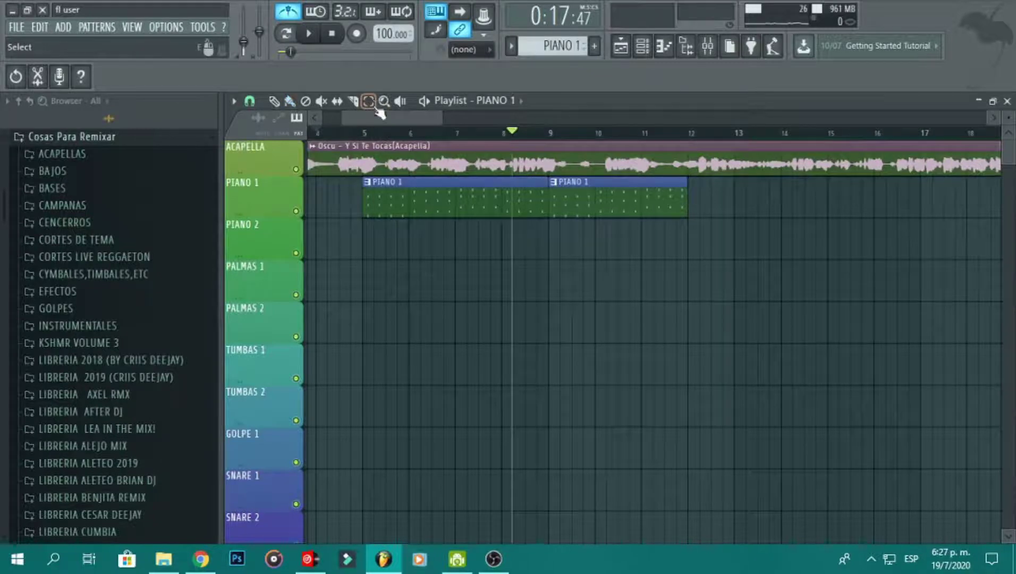
Set the playback position to bar 5 and extend the start of the acapella clip back to bar 1.
click(364, 133)
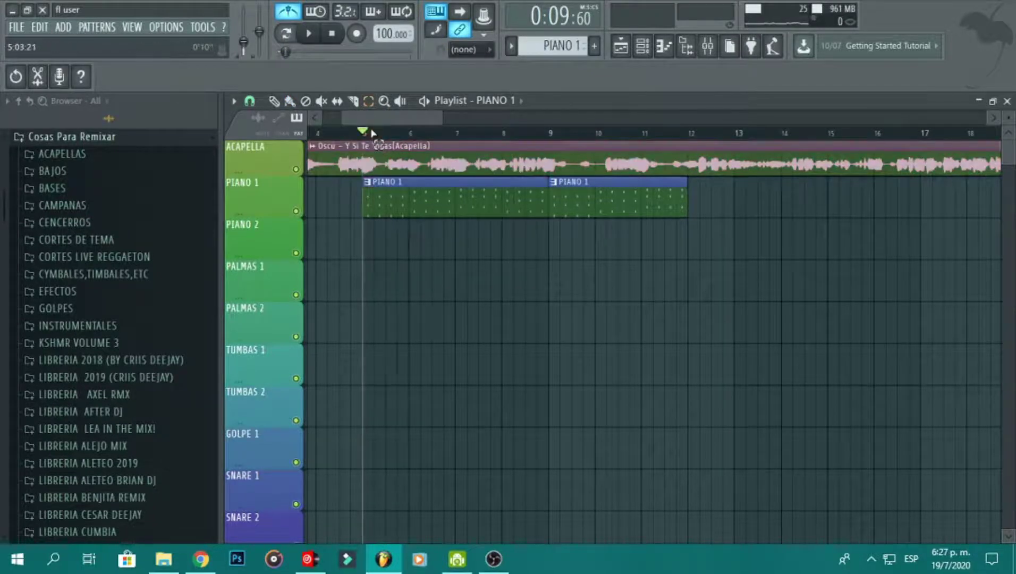
scroll(372, 133, left, 1)
scroll(372, 133, left, 5)
ctrl+click(430, 130)
mouse_move(400, 118)
mouse_down()
mouse_move(423, 109)
mouse_move(404, 110)
mouse_up()
drag(336, 146, 260, 171)
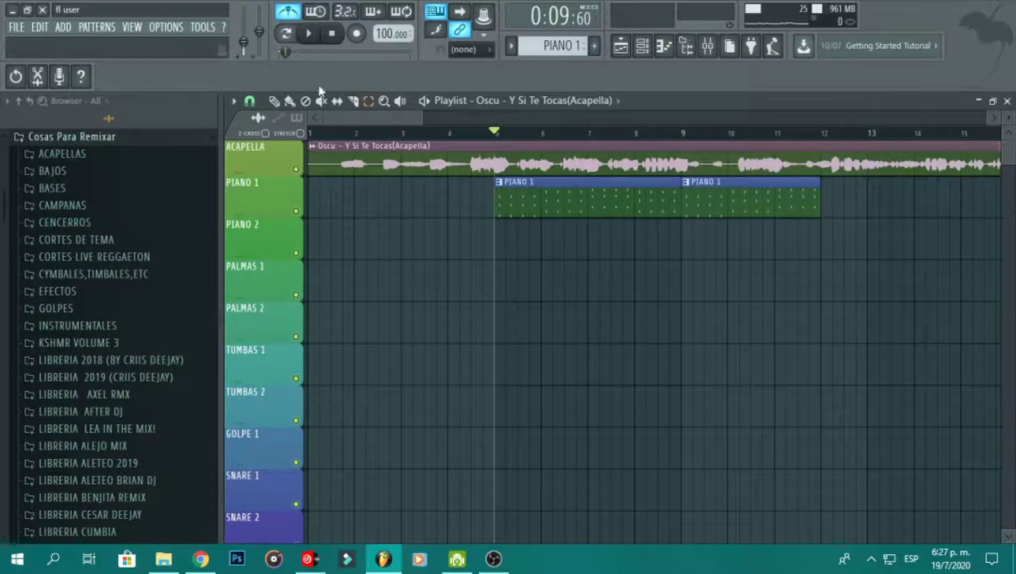
Add a PIANO 1 clip at bar 1 on the PIANO 1 track and shorten it to end at bar 4.
right_click(501, 193)
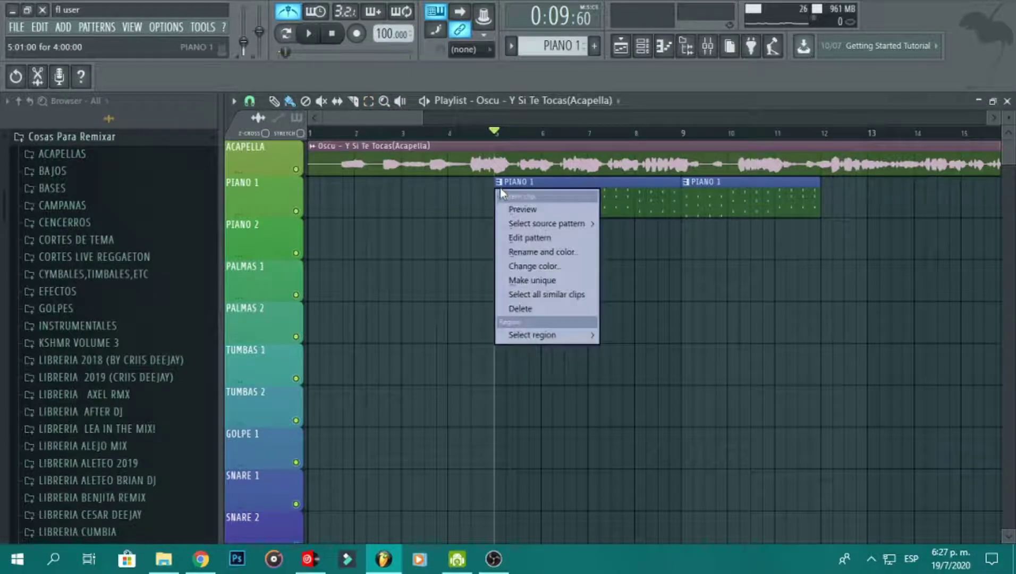
click(615, 197)
drag(386, 245, 297, 200)
drag(493, 191, 441, 192)
click(486, 277)
right_click(540, 290)
scroll(420, 186, right, 1)
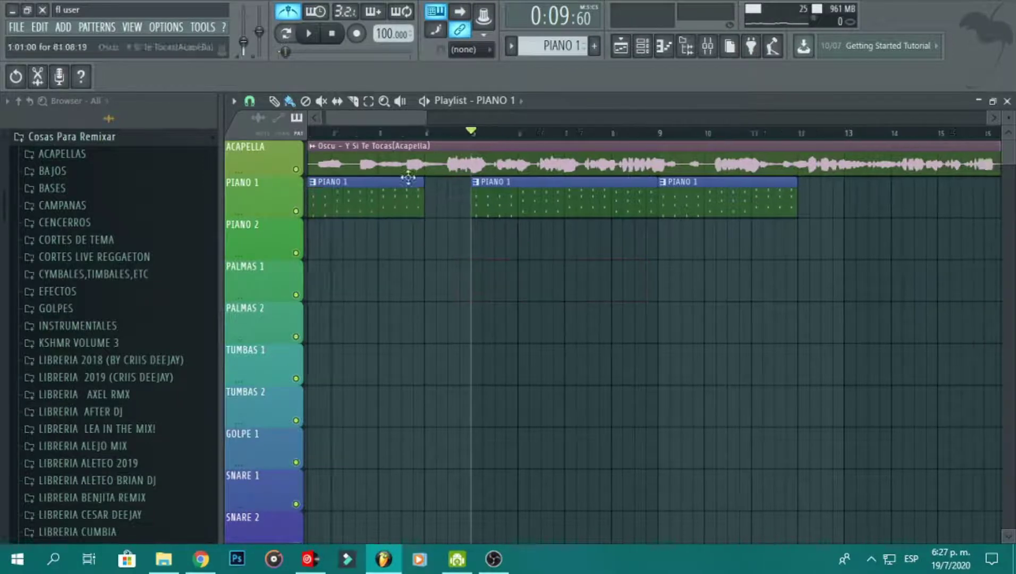
Turn off the metronome and load Fruity Free Filter into slot 5 of the PIANO 1 mixer track.
click(286, 19)
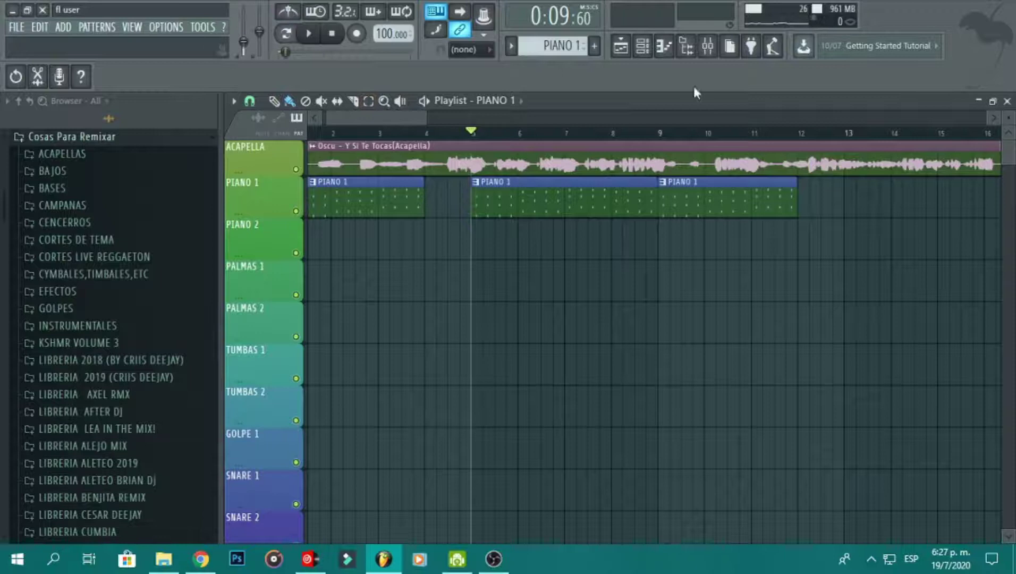
click(715, 61)
click(835, 218)
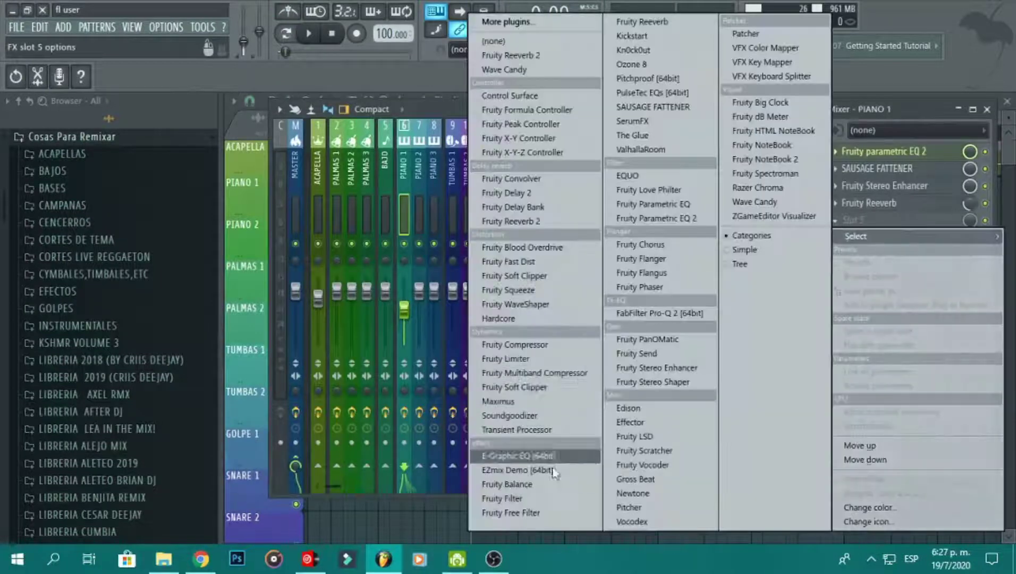
click(519, 513)
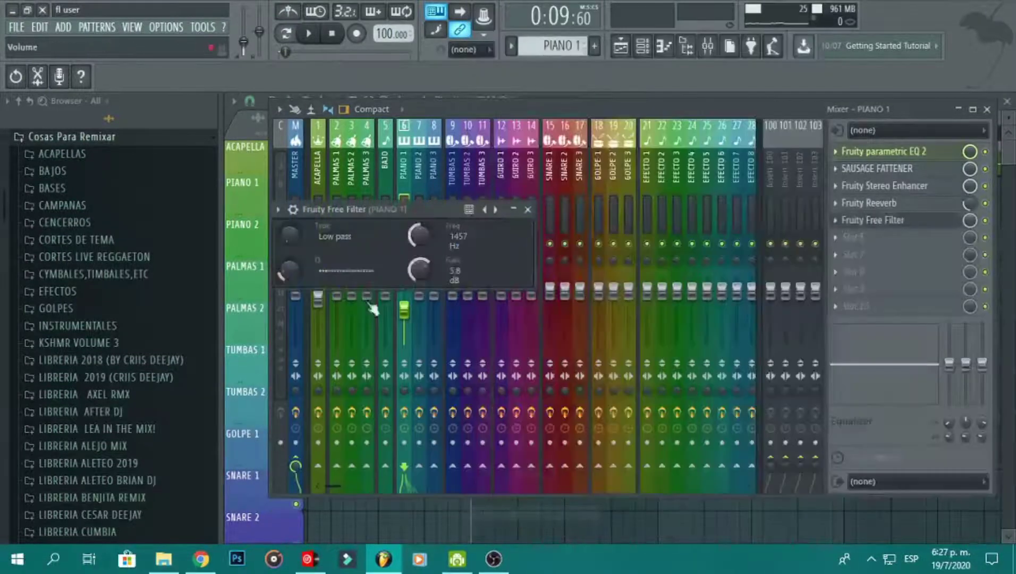
Create an automation clip for the Free Filter's frequency, then close the filter and the mixer.
right_click(428, 234)
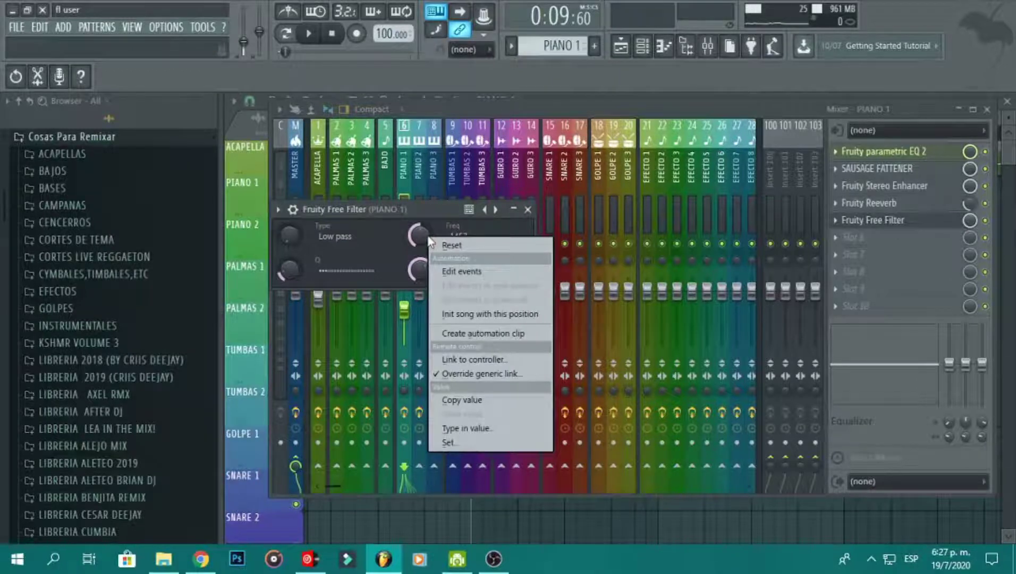
click(510, 333)
click(527, 209)
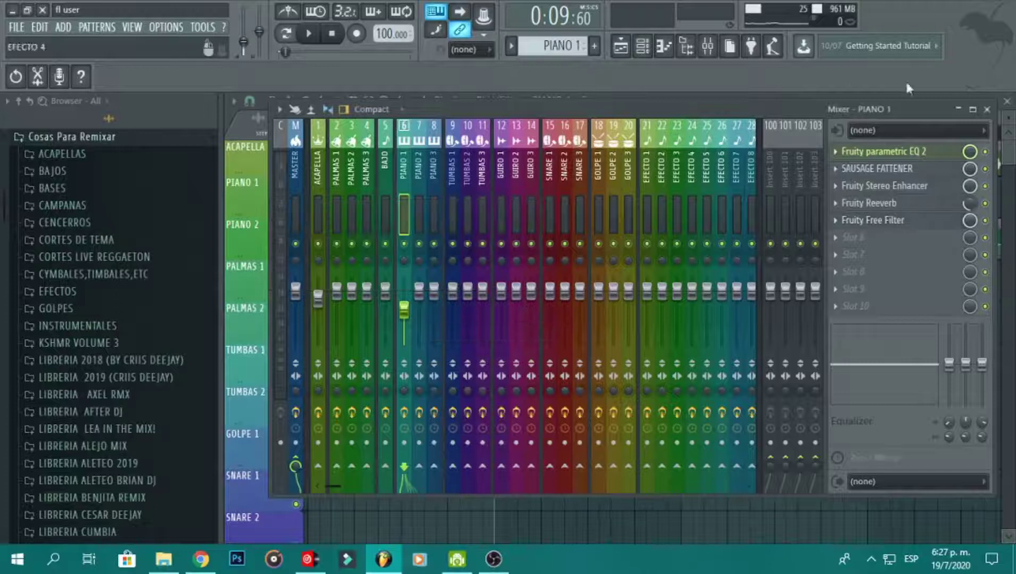
click(987, 110)
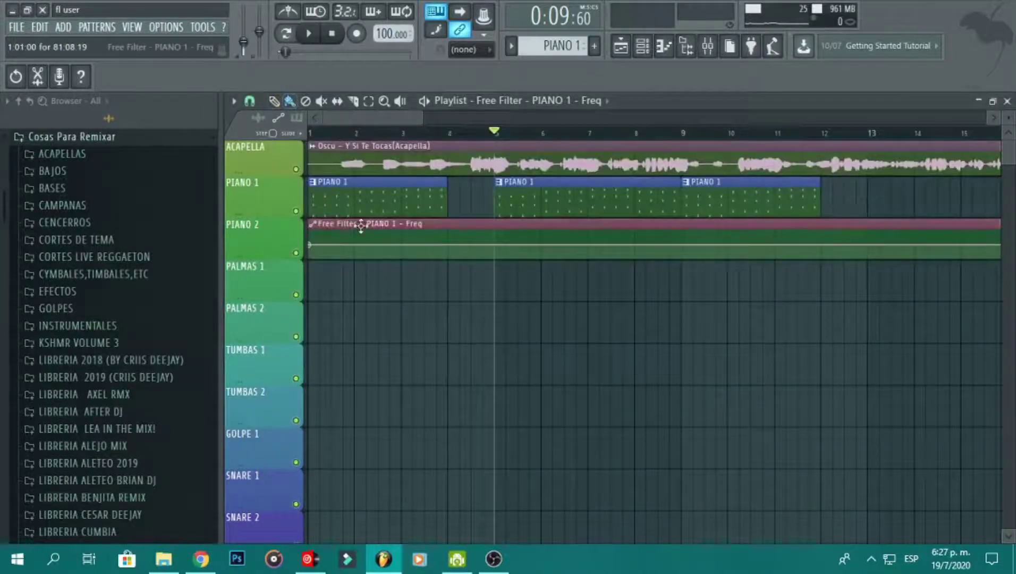
Move the Free Filter frequency automation clip to the EFECTOS 7 track and raise its starting point to the maximum.
drag(363, 228, 341, 456)
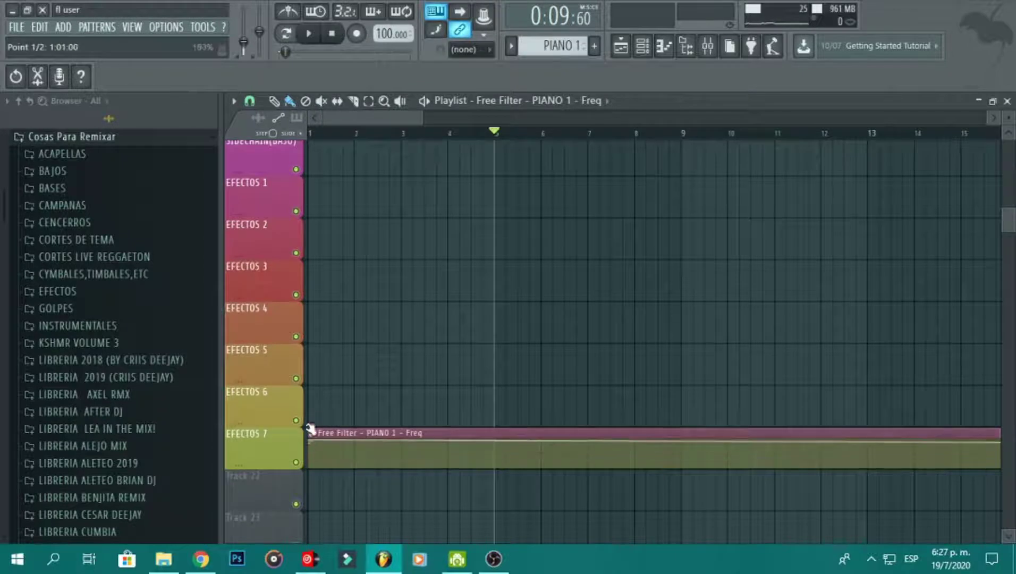
scroll(419, 336, up, 8)
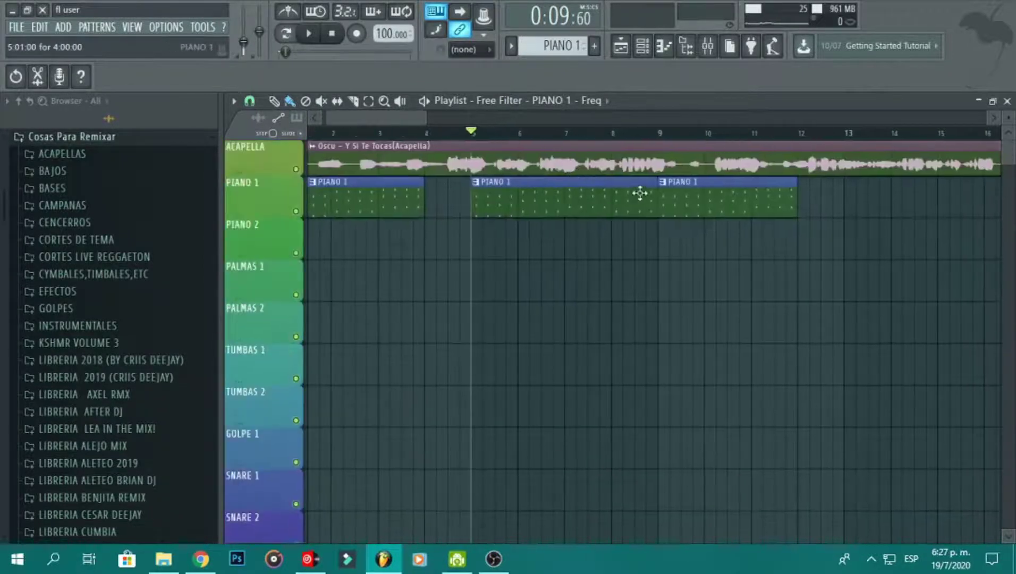
Lower the Free Filter frequency automation from bar 8 onward to about 26%.
scroll(495, 209, right, 4)
scroll(454, 319, down, 10)
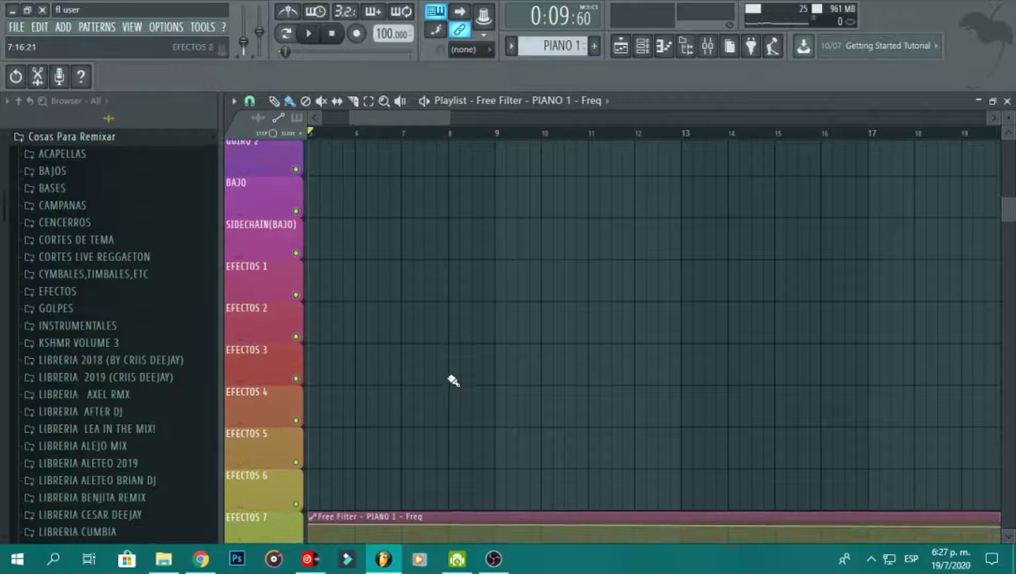
drag(451, 447, 453, 456)
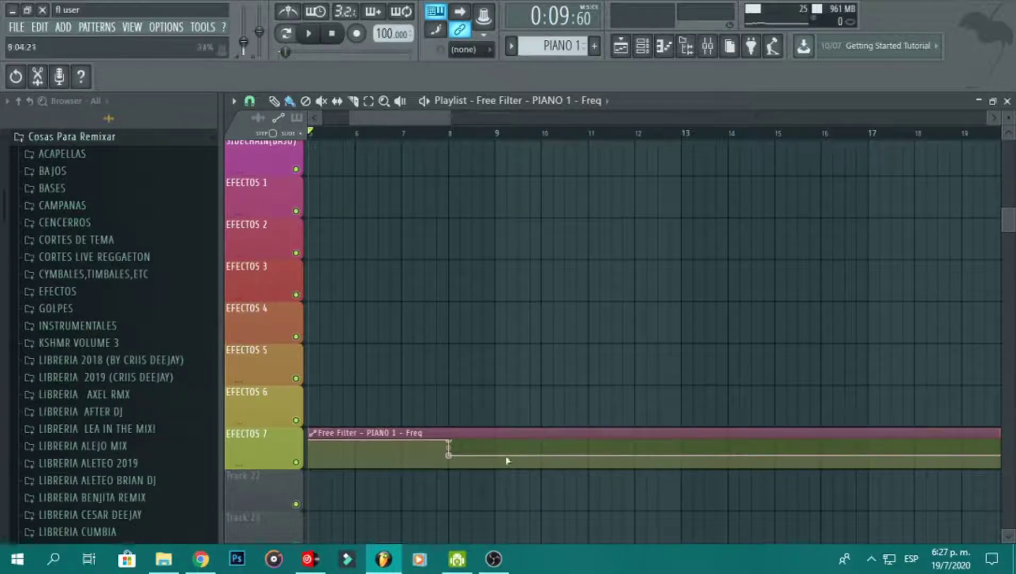
drag(449, 457, 454, 461)
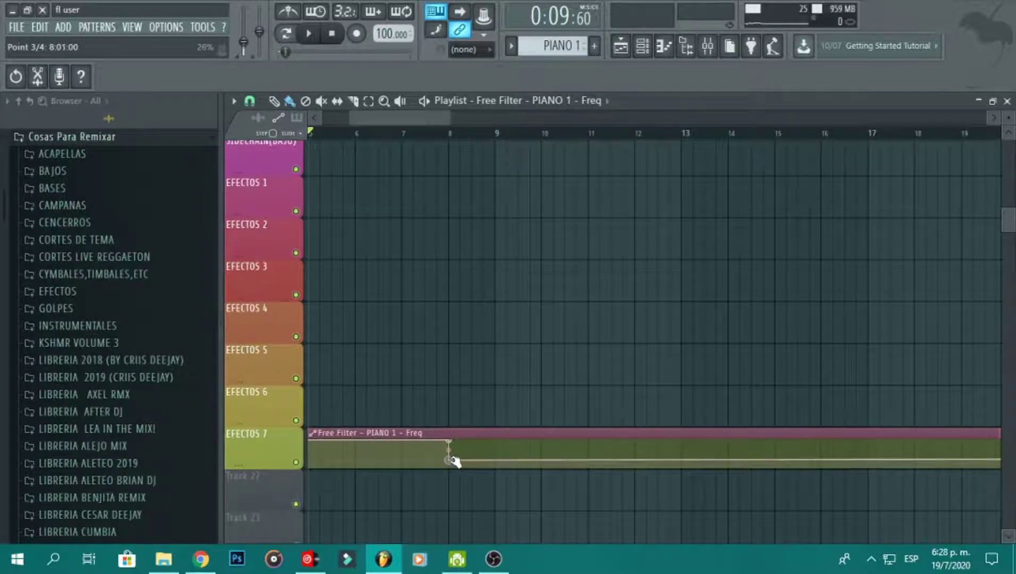
Raise the filter automation to the maximum at bar 12 and make it slope down from bar 7 to bar 8.
scroll(508, 433, up, 13)
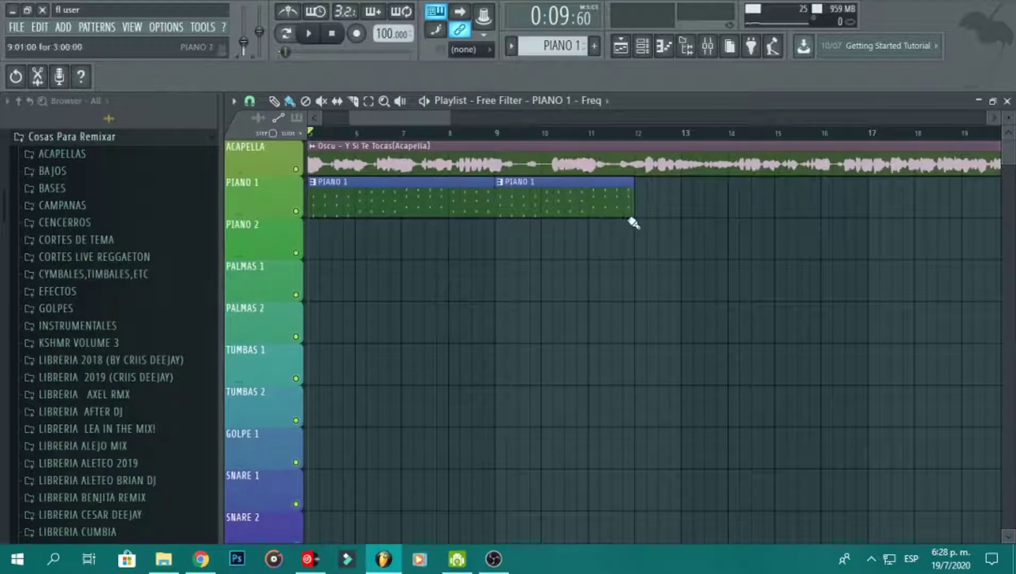
scroll(634, 224, down, 1)
scroll(638, 319, down, 15)
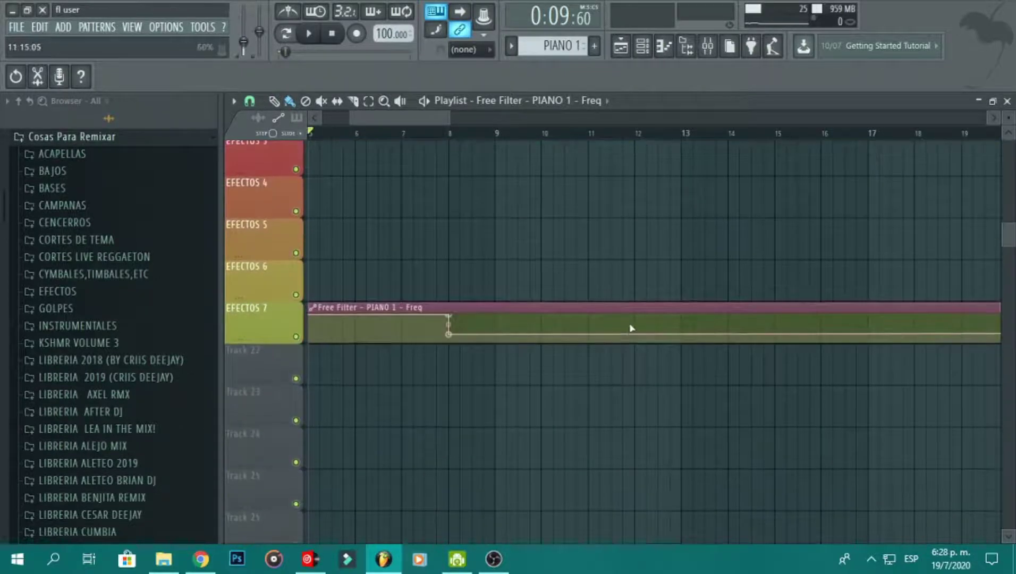
right_click(635, 323)
drag(637, 321, 639, 312)
scroll(489, 313, left, 1)
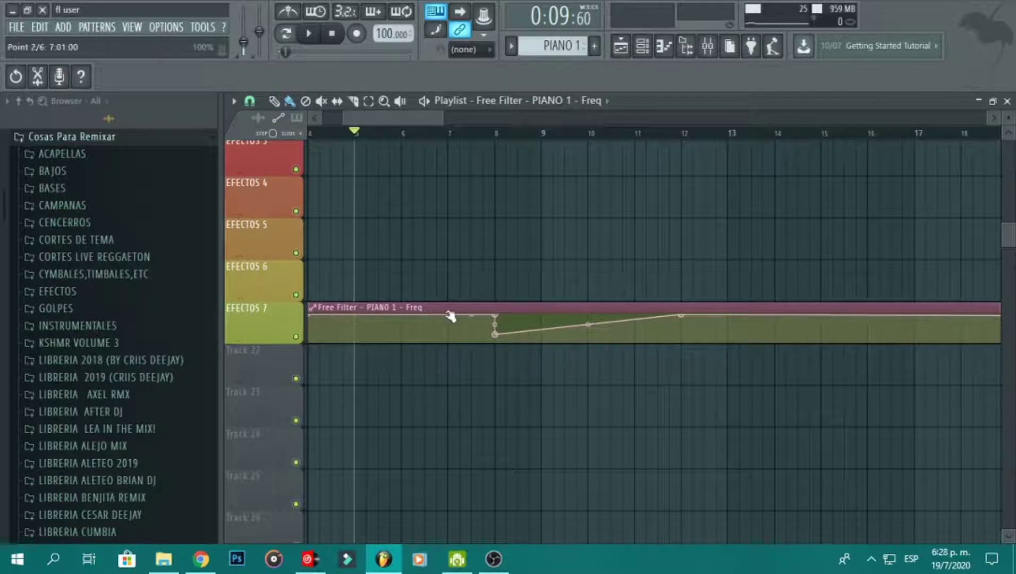
right_click(497, 315)
click(521, 292)
Play the arrangement through the filter sweep until past bar 12 and pause playback.
key(space)
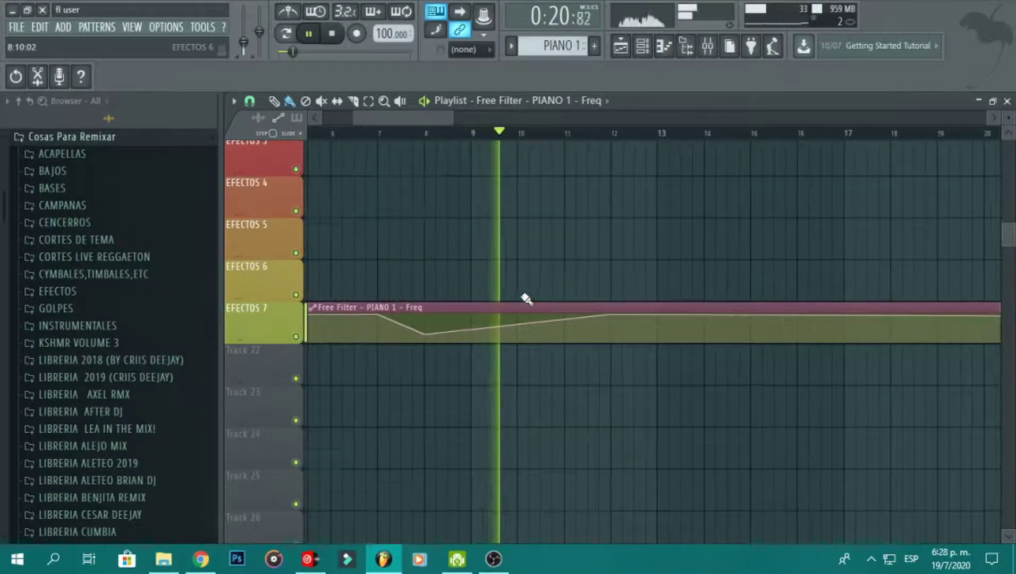
scroll(526, 299, up, 6)
scroll(526, 299, up, 6)
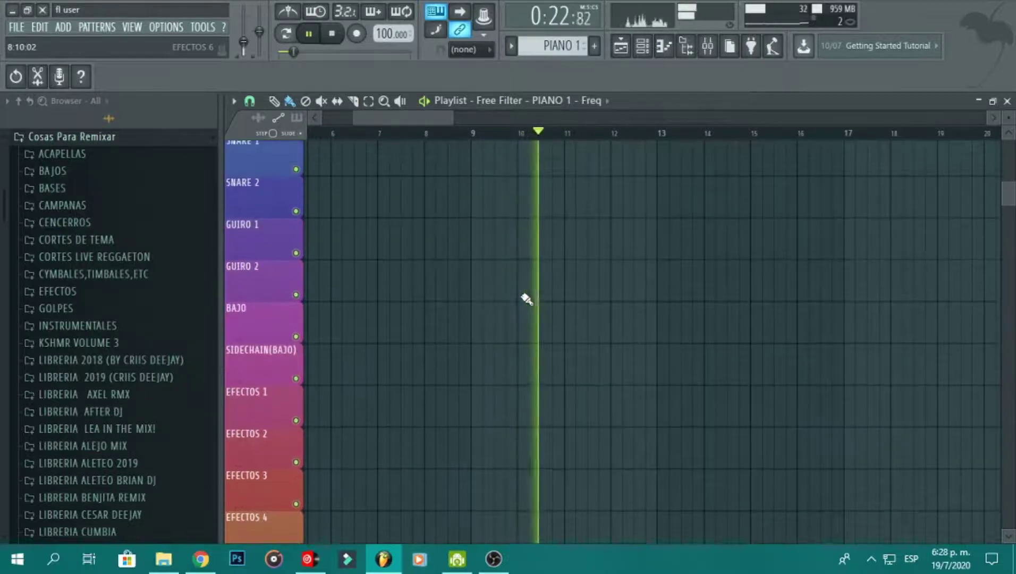
scroll(526, 299, up, 3)
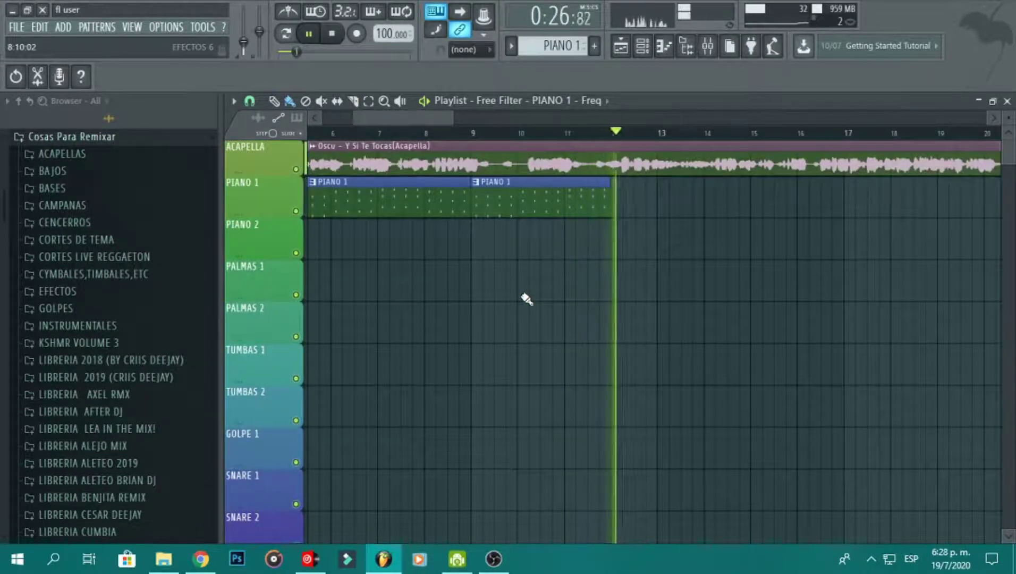
click(307, 33)
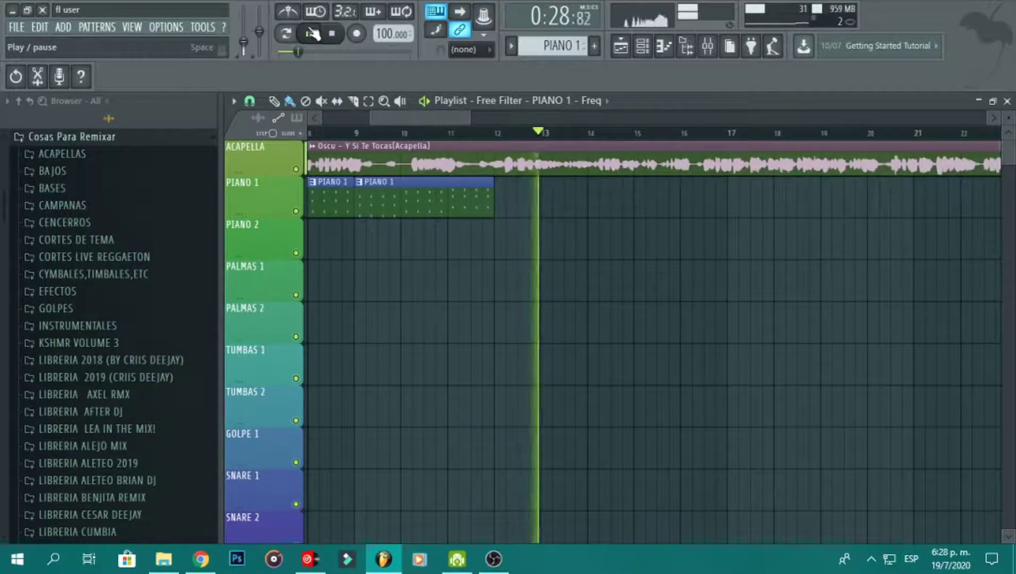
Place the SUBIDA 3 sample from the SUBIDAS folder on the EFECTOS 1 track at bar 8.
drag(3, 207, 46, 392)
click(77, 410)
scroll(23, 396, down, 10)
scroll(23, 394, down, 3)
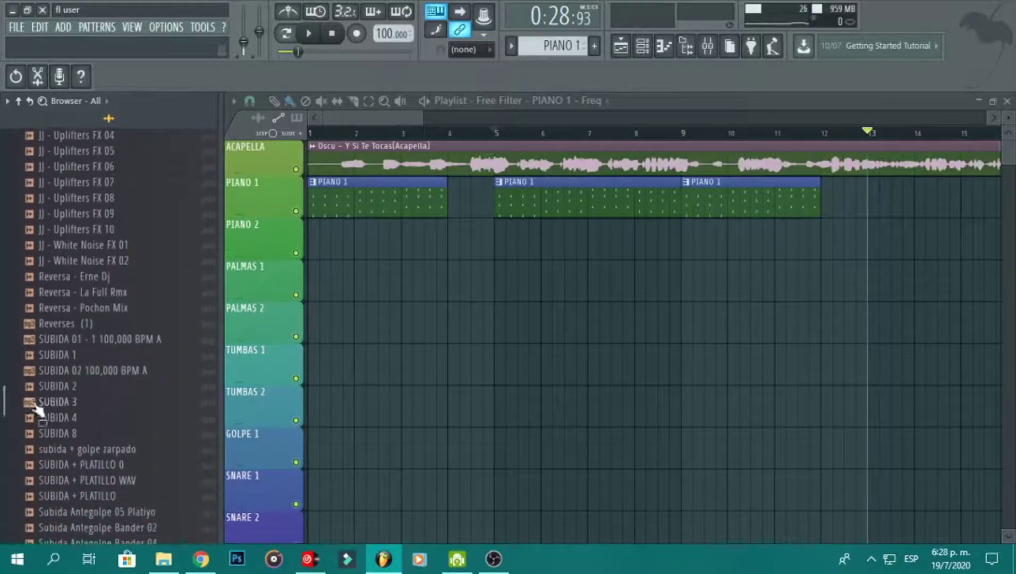
drag(41, 402, 308, 401)
drag(493, 353, 495, 355)
drag(625, 373, 766, 359)
scroll(767, 359, down, 6)
scroll(766, 358, down, 1)
Set SUBIDA 3 to Stretch mode with a slight fade-in and route it to mixer track 21, EFECTO 1.
double_click(766, 359)
right_click(797, 351)
double_click(794, 328)
click(601, 252)
click(586, 293)
drag(462, 374, 462, 367)
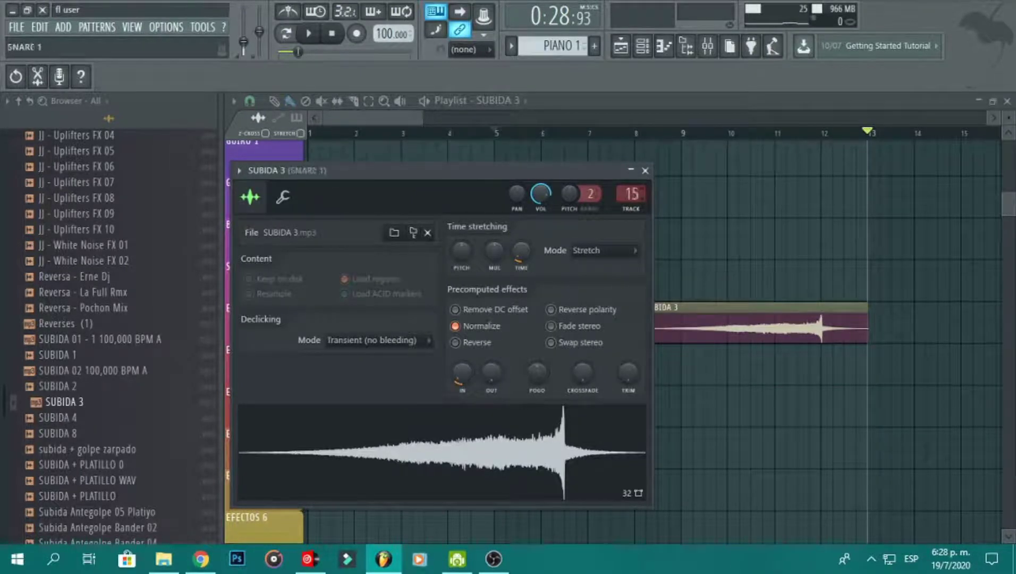
click(653, 168)
Lower the volume of the EFECTO 1 mixer track and shift the lowest band of its Fruity parametric EQ 2 to a higher frequency.
click(707, 46)
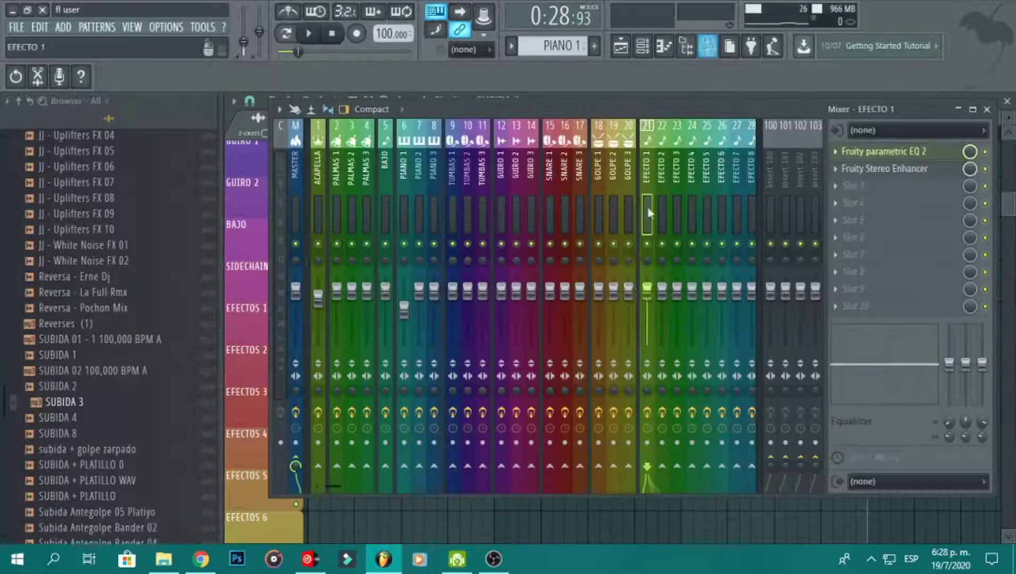
click(920, 158)
drag(361, 368, 495, 368)
click(779, 249)
Set the stereo separation in EFECTO 1's Fruity Stereo Enhancer to 22% separated and close the mixer.
click(867, 169)
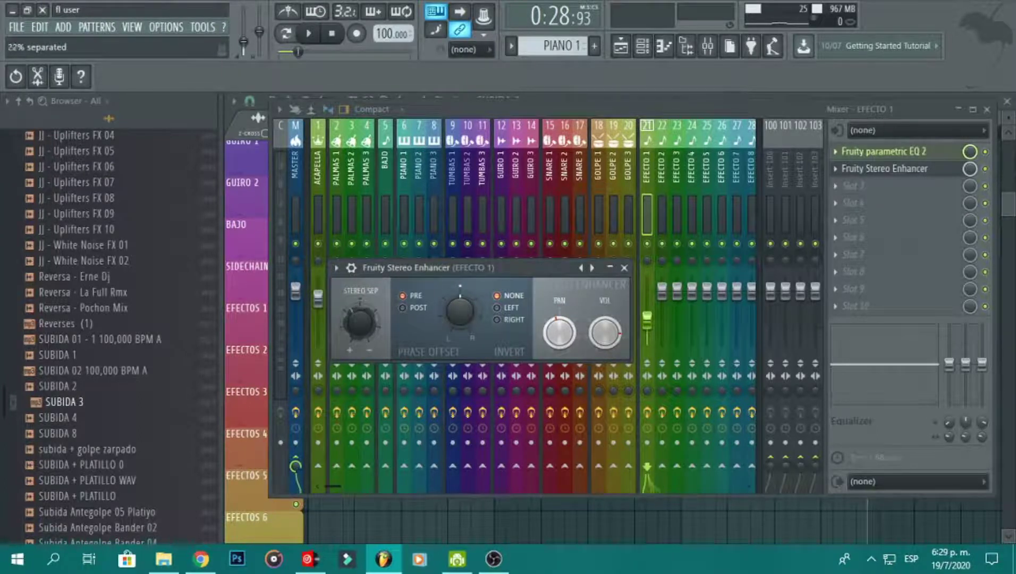
click(625, 267)
click(988, 110)
click(789, 401)
scroll(812, 406, up, 1)
right_click(809, 412)
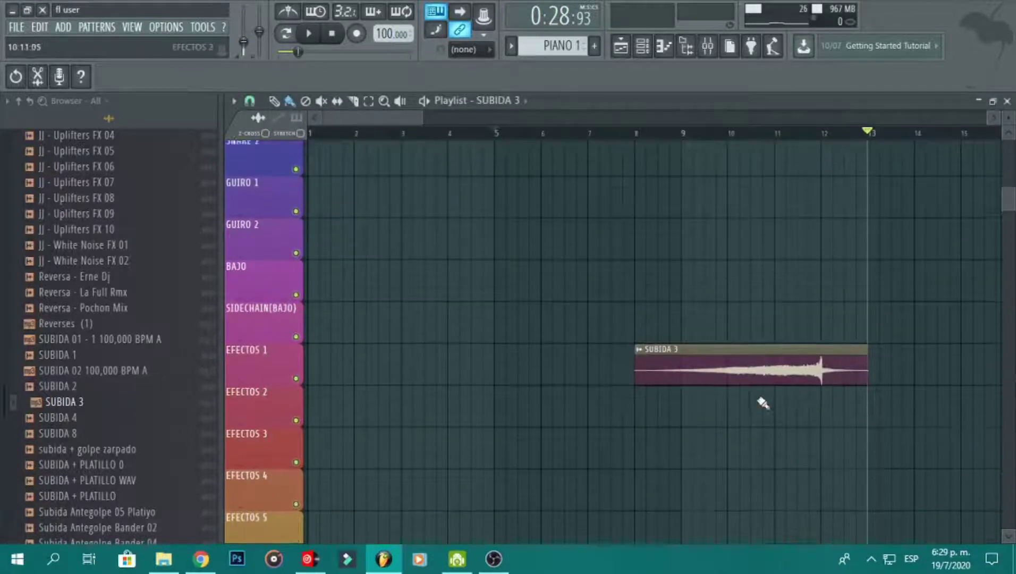
Move the filter automation clip to the PIANO 2 track and shift its dip to start at bar 8 and bottom out at bar 9.
scroll(744, 367, up, 9)
scroll(642, 140, down, 1)
scroll(621, 184, down, 3)
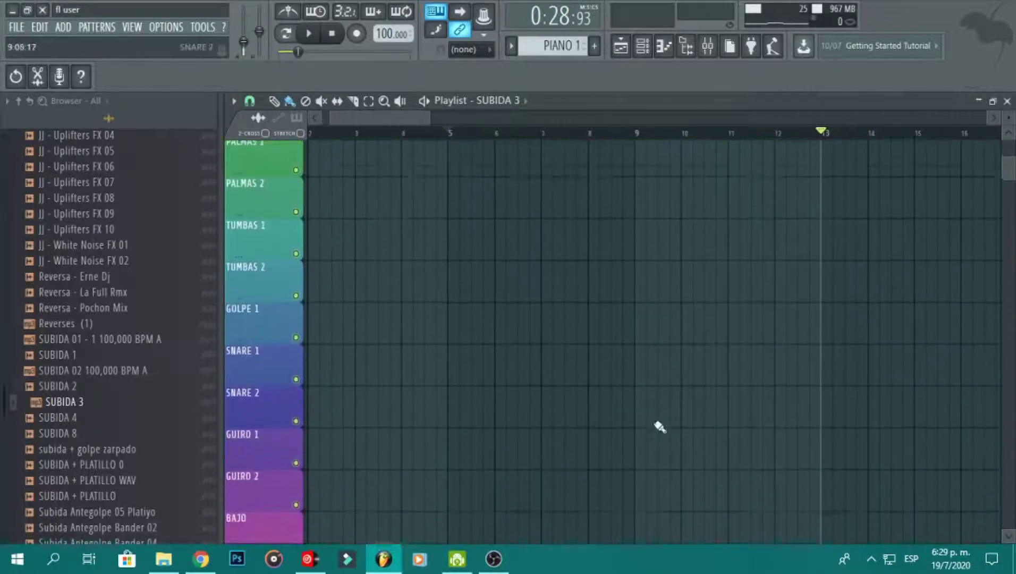
scroll(649, 441, down, 5)
drag(549, 440, 536, 221)
scroll(584, 431, up, 5)
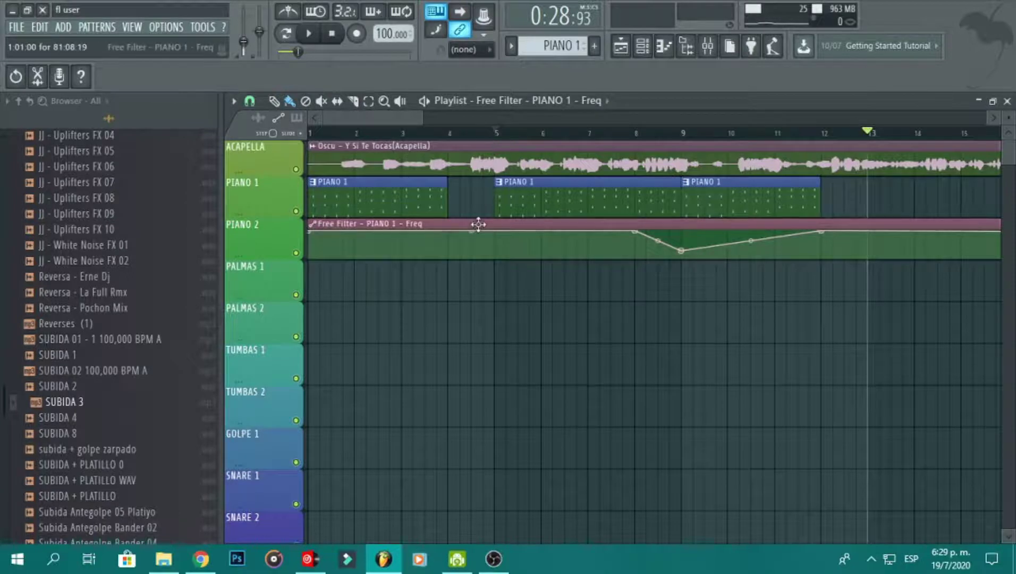
Move the Free Filter automation clip back to the EFECTOS 7 track.
scroll(478, 223, down, 2)
scroll(479, 225, down, 6)
drag(478, 225, 479, 225)
scroll(481, 227, up, 2)
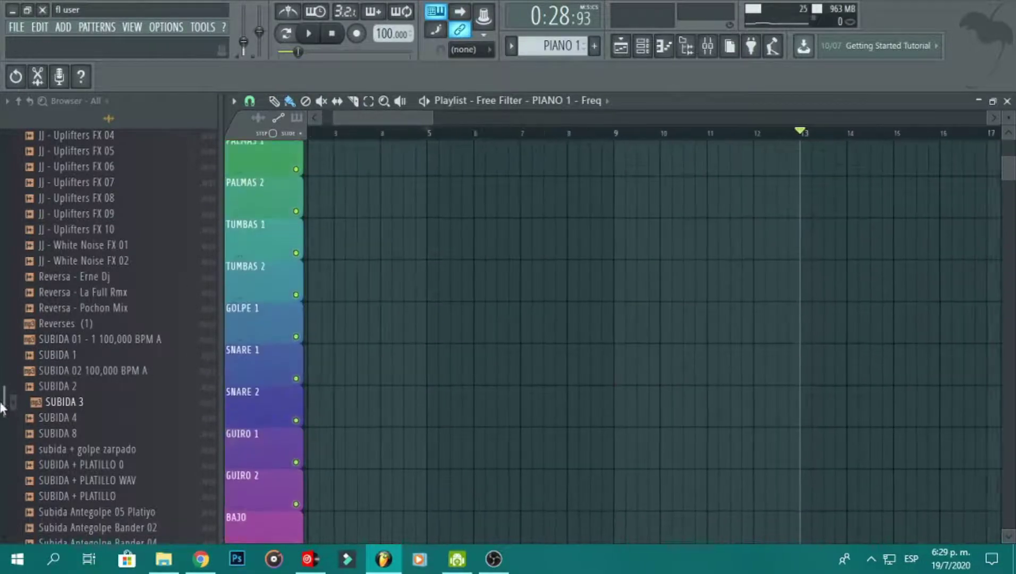
Place the ( Elementos ) 037 sample from the EFECTOS folder on the EFECTOS 2 track at bar 12.
scroll(15, 338, up, 15)
click(63, 321)
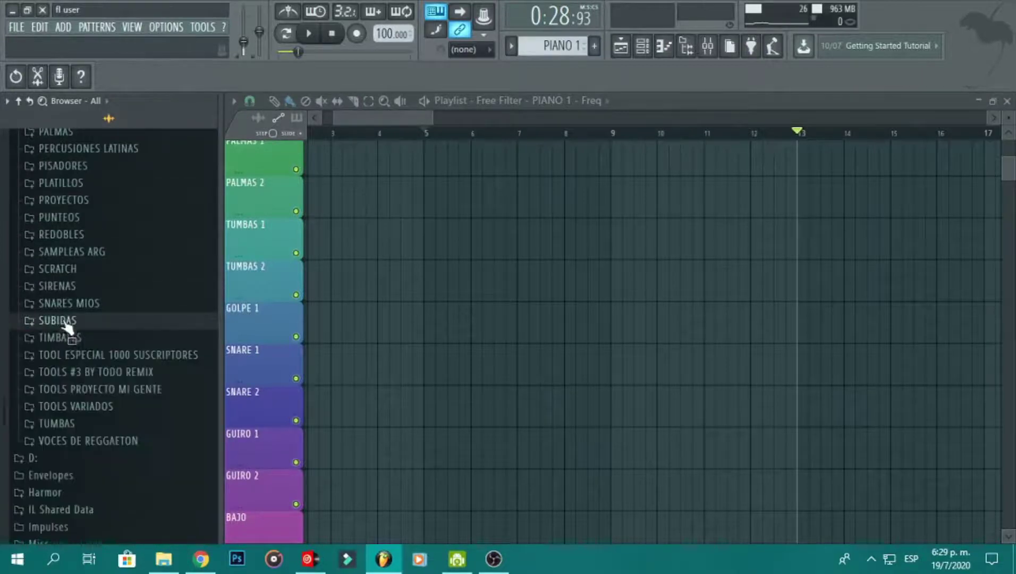
scroll(62, 278, up, 15)
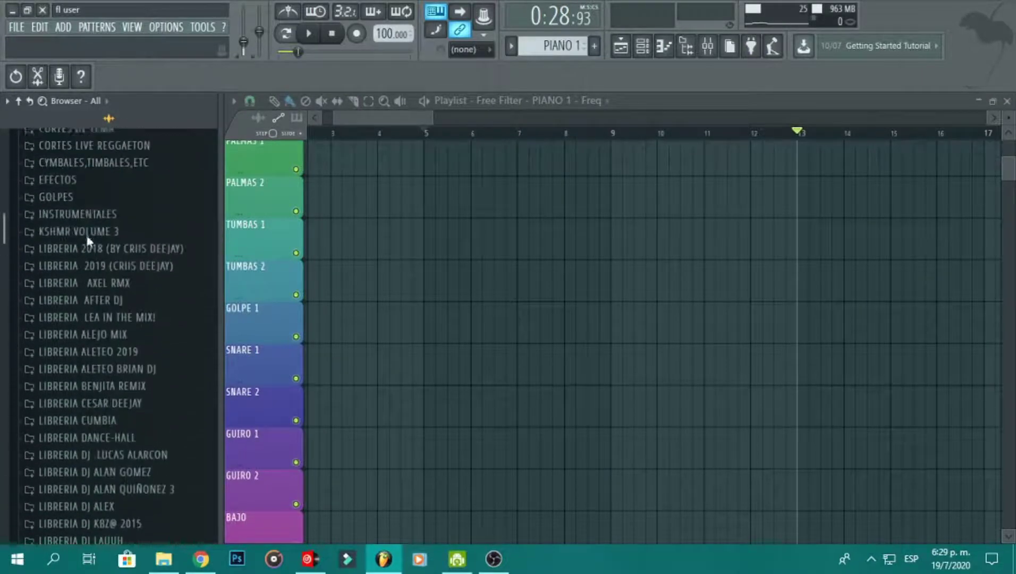
click(93, 235)
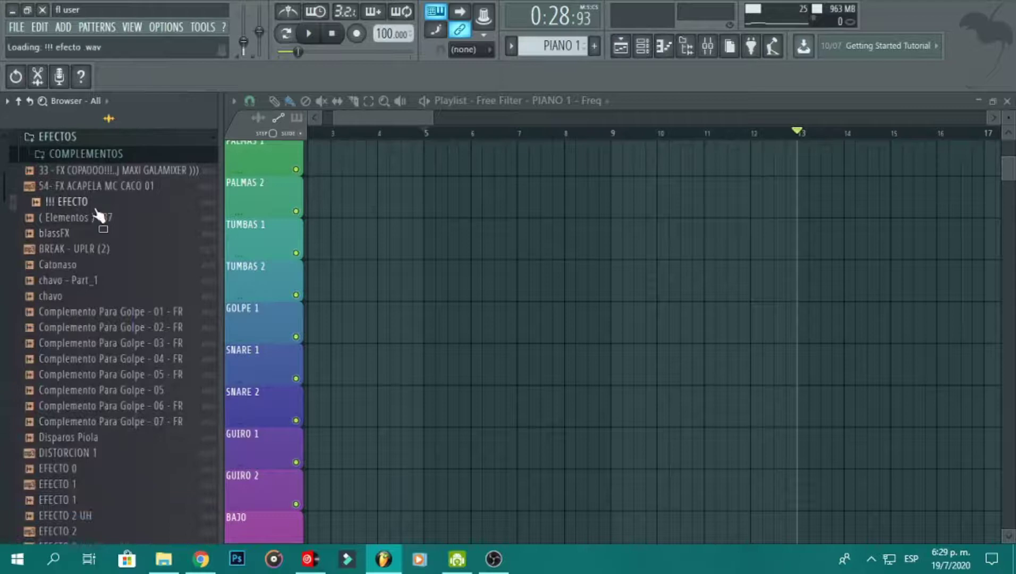
drag(107, 227, 769, 200)
scroll(766, 196, down, 16)
scroll(768, 200, up, 1)
scroll(769, 201, up, 2)
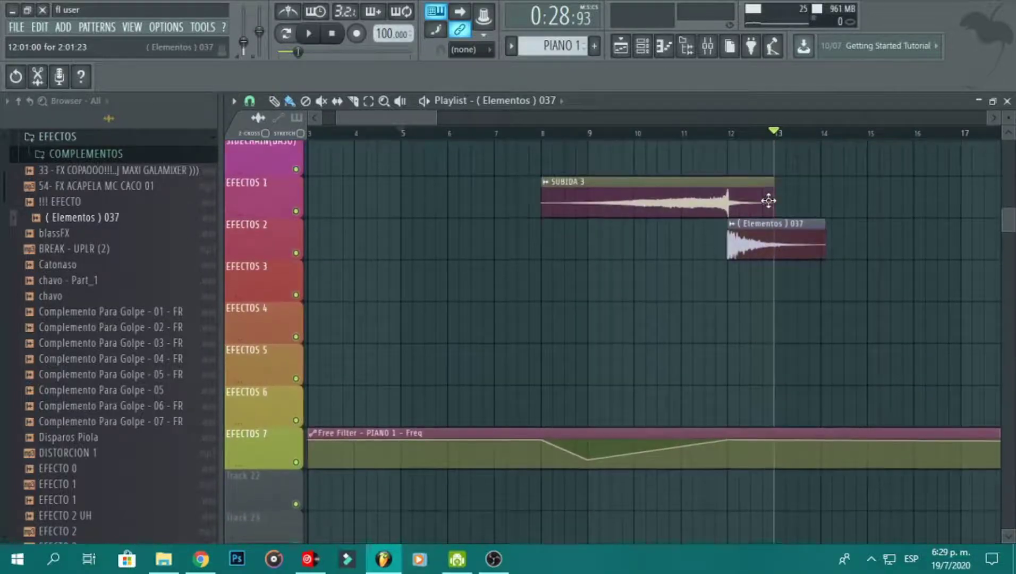
Set ( Elementos ) 037 to Stretch mode with a short fade-out and route it to mixer track 22, EFECTO 2.
double_click(759, 229)
click(622, 270)
click(611, 314)
drag(512, 393, 512, 369)
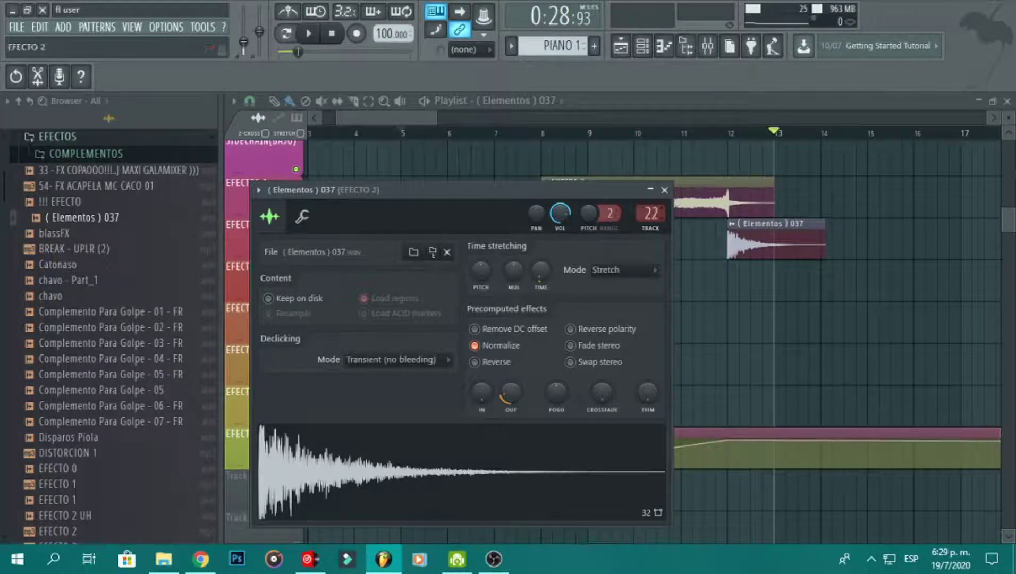
click(665, 190)
Lower the EFECTO 2 mixer volume to about 74% (-6.1 dB) and check it by playing from just before bar 12.
click(697, 127)
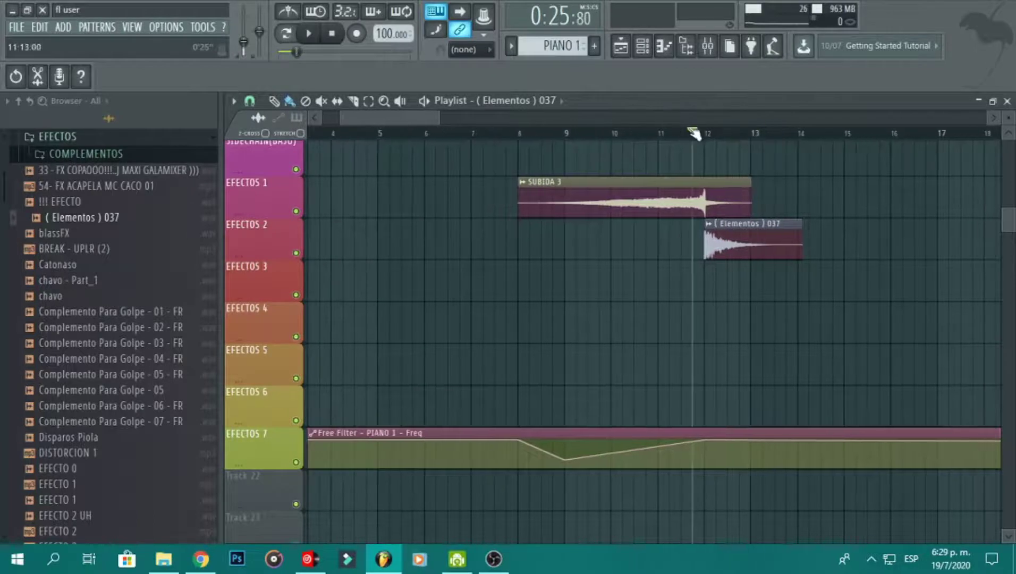
click(708, 46)
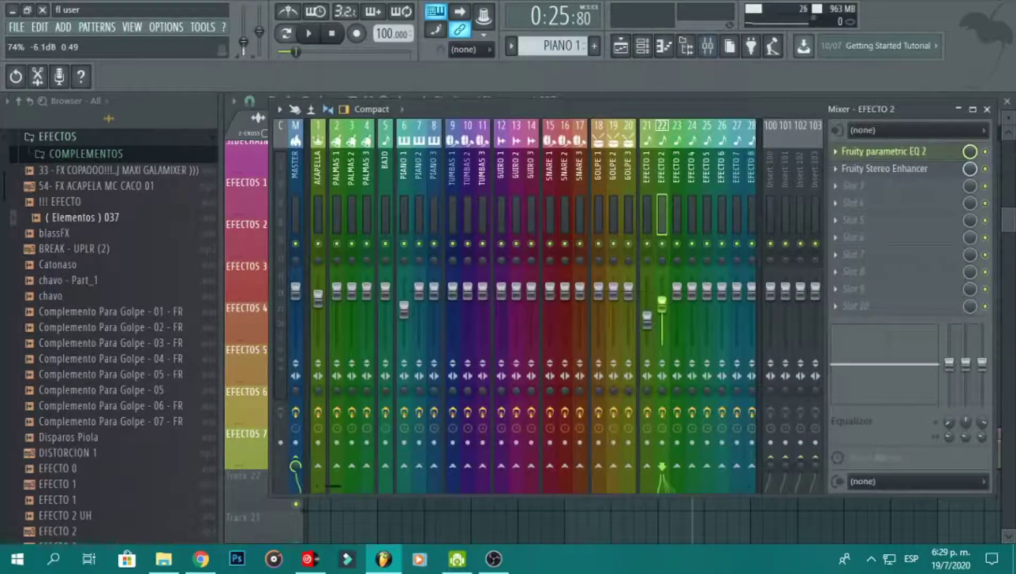
key(space)
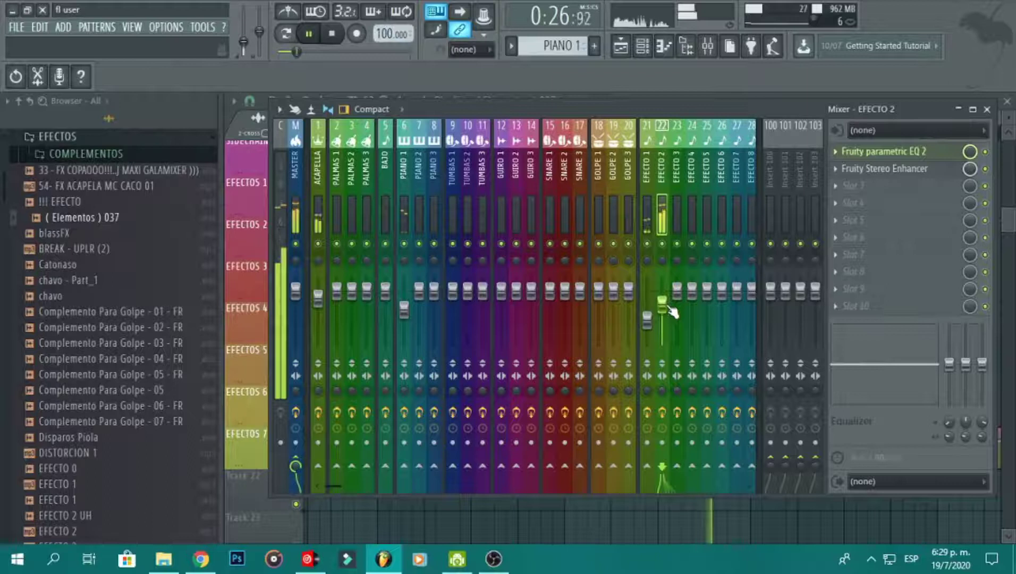
click(987, 109)
key(space)
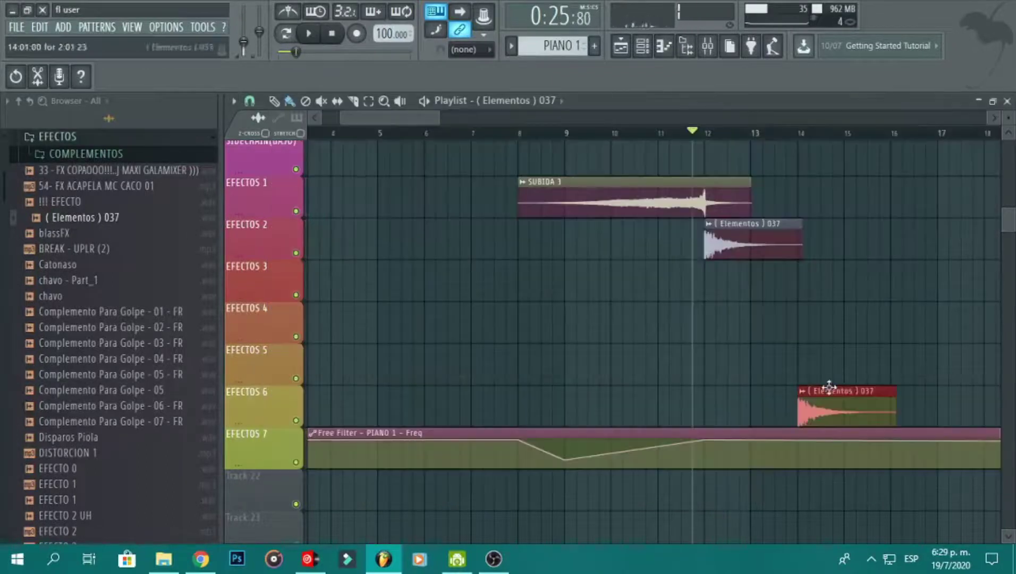
Place 03 - Timbal Cumbia (Dj Pity 87) from the LIBRERIA BENJITA REMIX folder on the EFECTOS 3 track at the second beat of bar 12.
scroll(851, 394, up, 6)
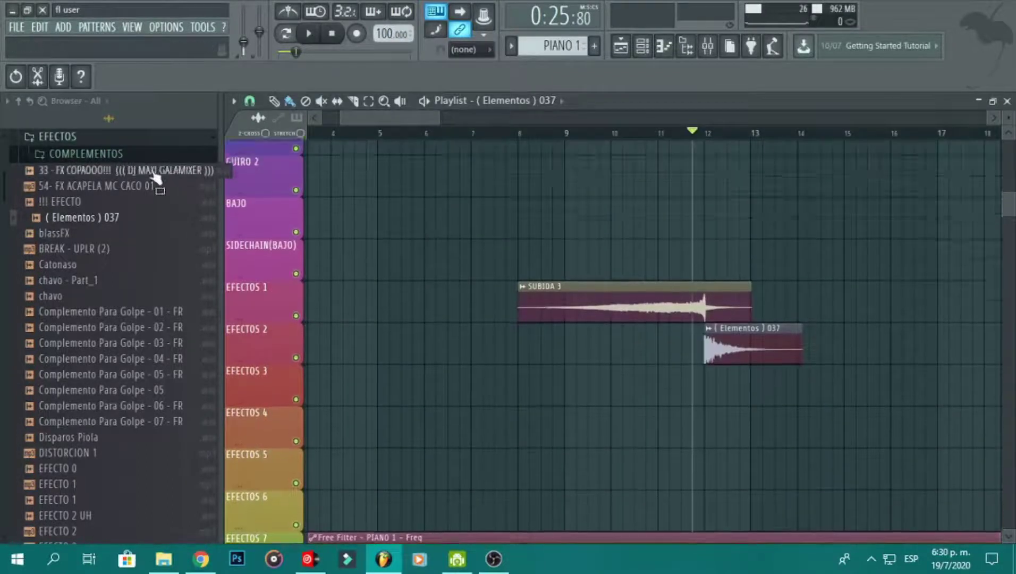
click(83, 137)
scroll(106, 238, up, 3)
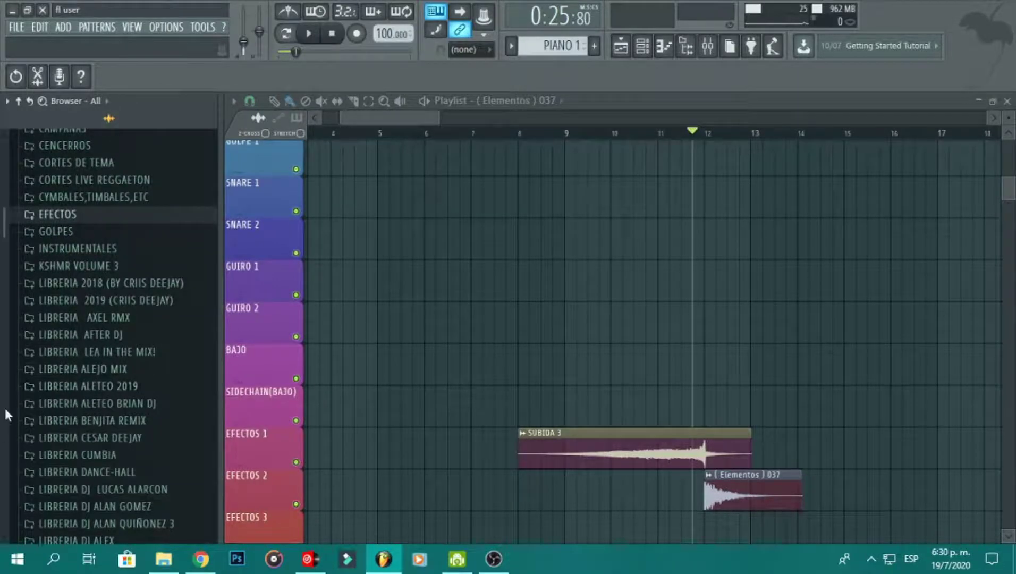
click(158, 426)
click(166, 193)
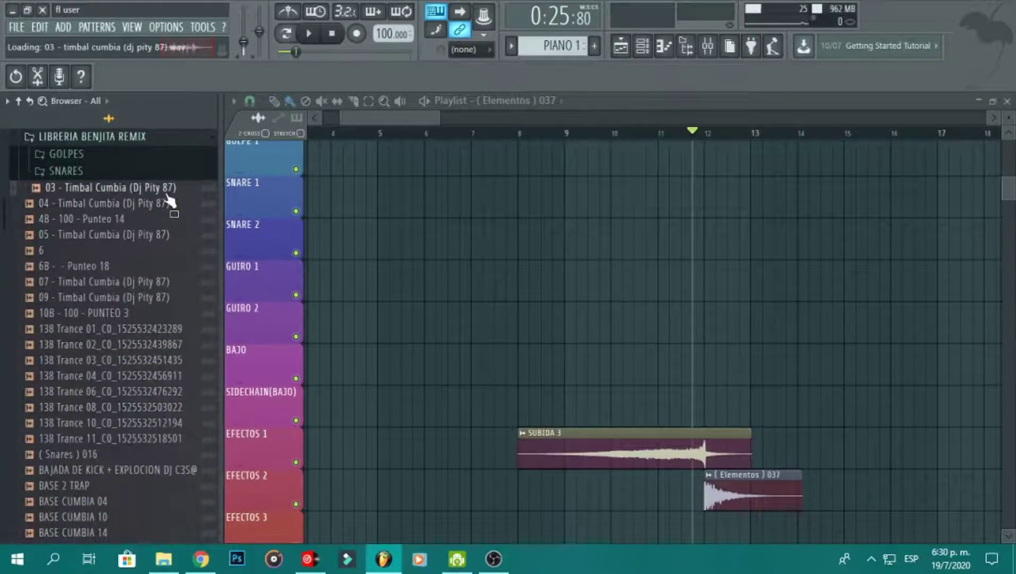
drag(169, 201, 730, 408)
scroll(739, 407, down, 4)
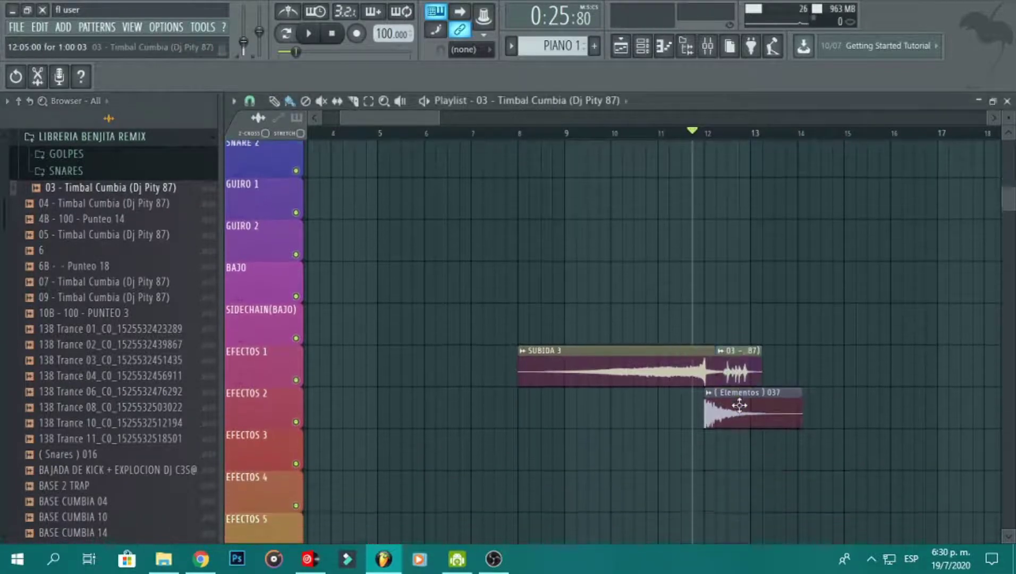
scroll(739, 407, up, 1)
Set the Timbal Cumbia sample to Stretch mode and route it to mixer track 23, EFECTO 3.
double_click(739, 407)
click(643, 289)
click(633, 324)
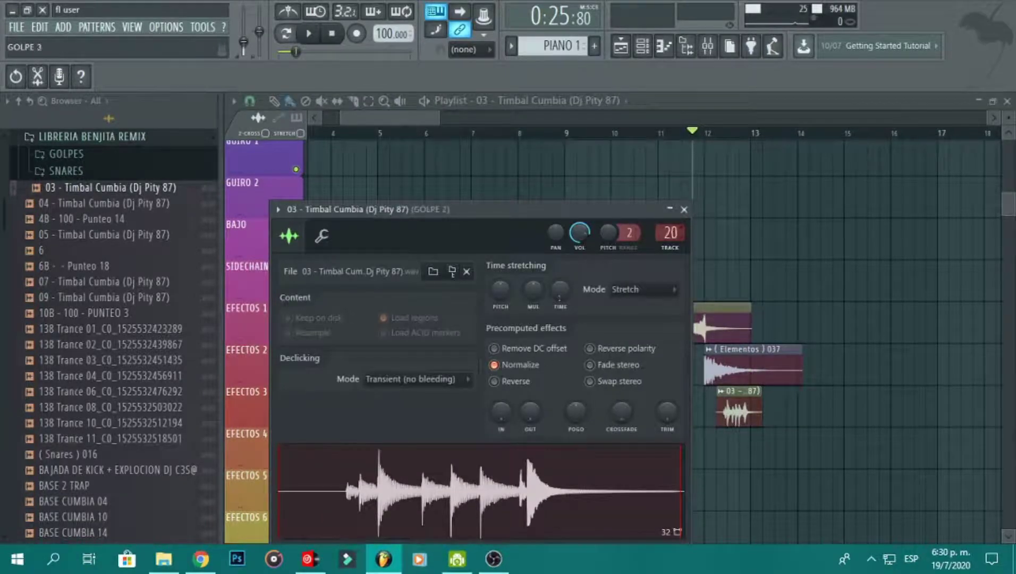
click(684, 210)
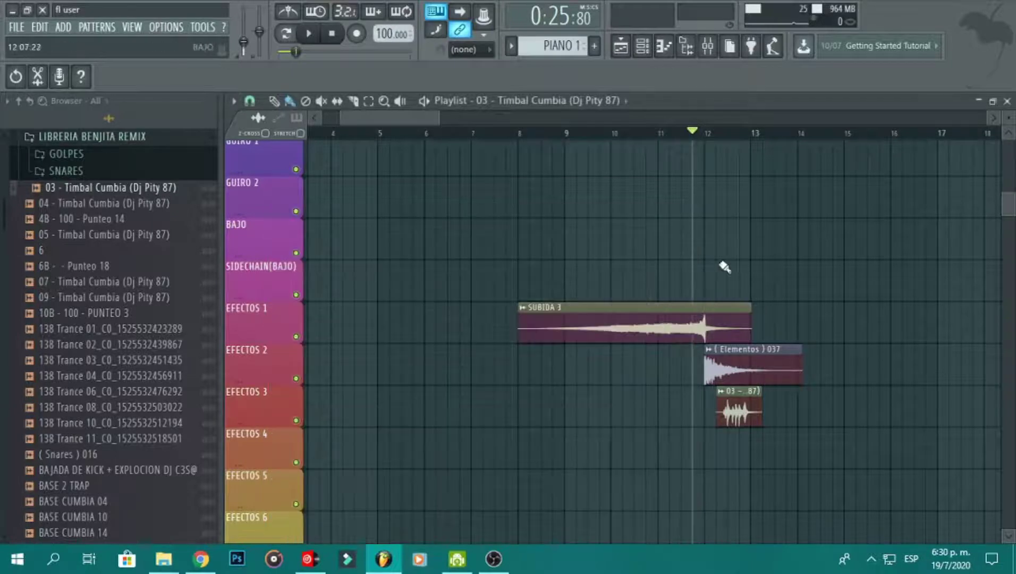
Lower the EFECTO 3 mixer volume to about 70% (-7.2 dB) and check it by playing from just before bar 12.
click(708, 46)
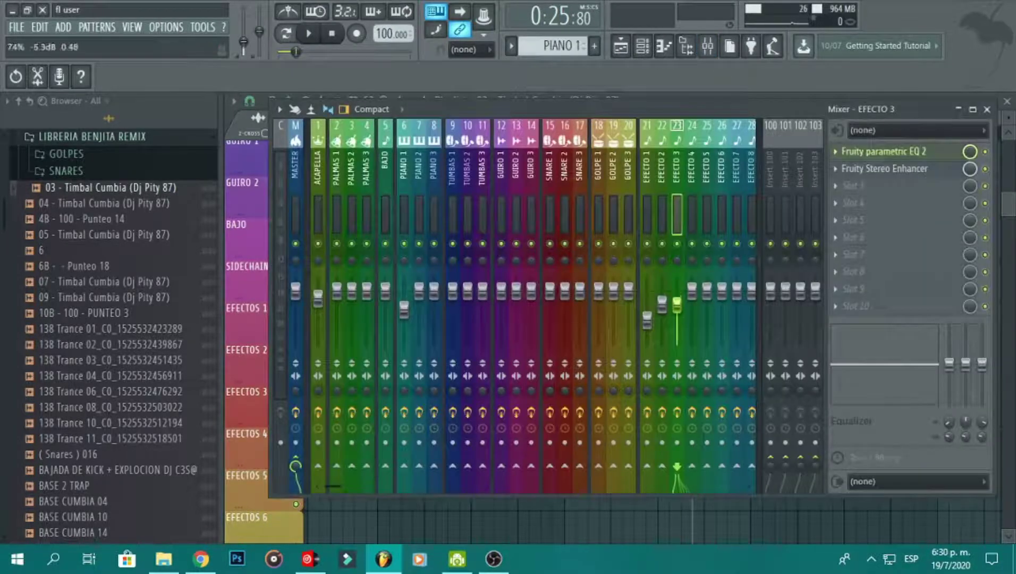
key(space)
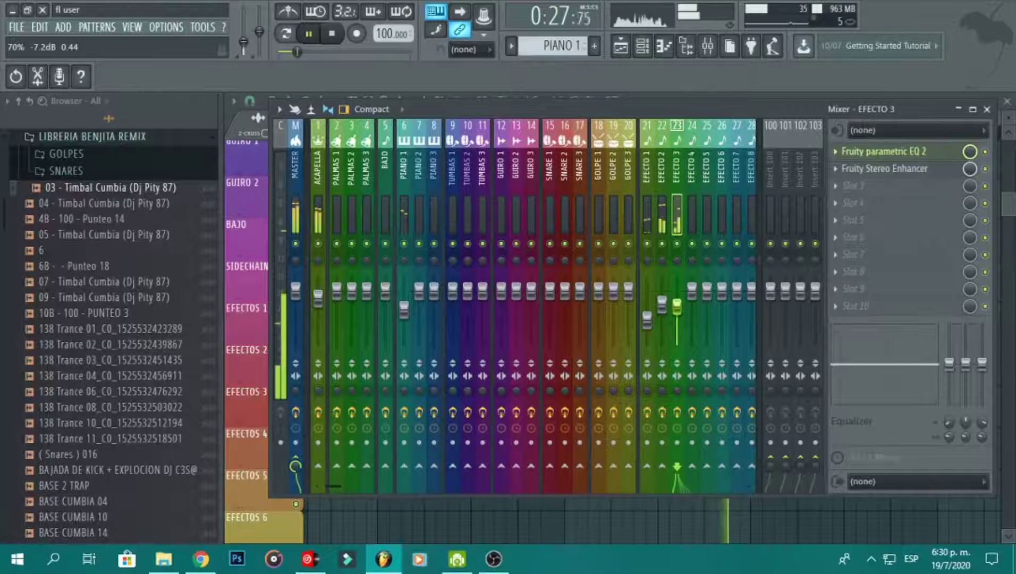
key(space)
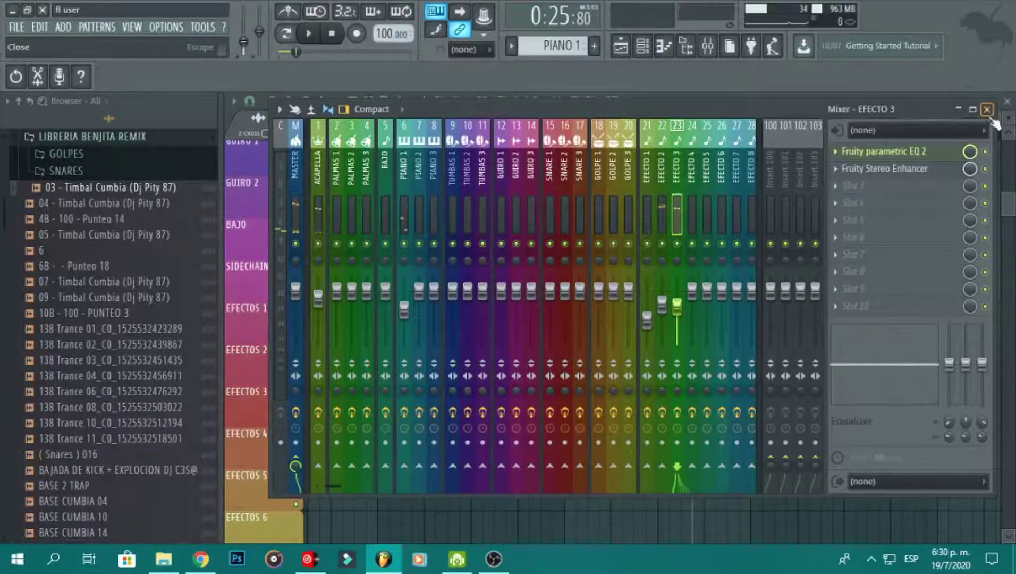
click(987, 109)
Add another PIANO 1 pattern clip at bar 13 on the PIANO 1 track.
scroll(681, 238, up, 5)
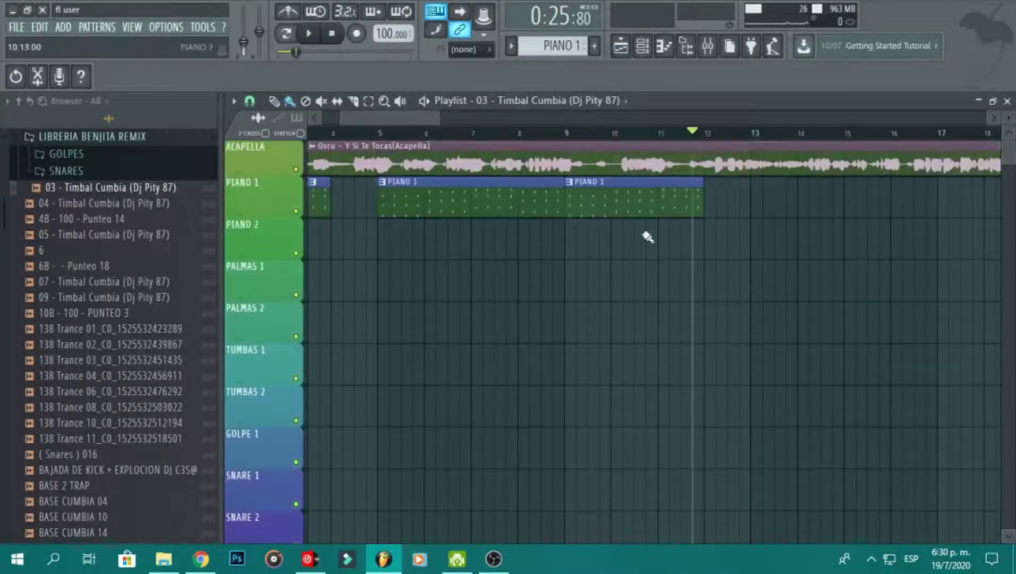
scroll(739, 195, right, 1)
click(736, 201)
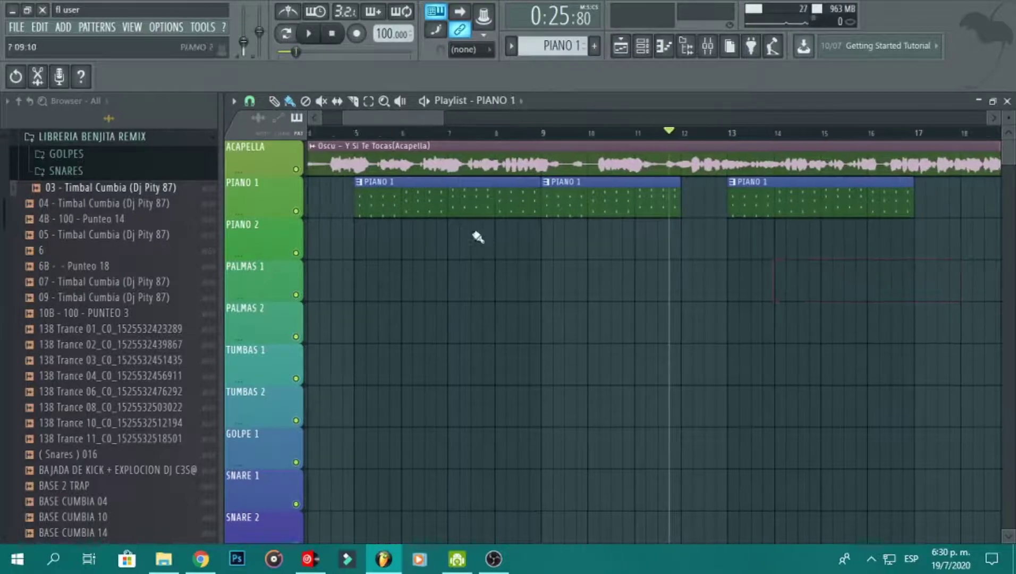
Place GUIRO 8 from the GUIRO folder in GOLPES > LIBRERIA MIA at bar 13 on the GUIRO 1 track.
scroll(474, 233, left, 1)
drag(4, 201, 7, 165)
click(82, 403)
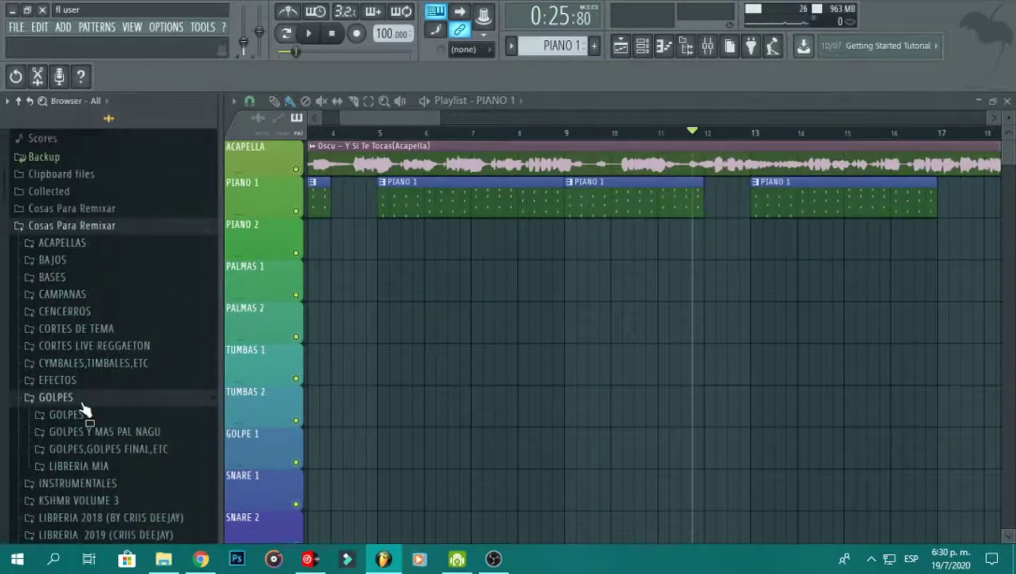
click(106, 467)
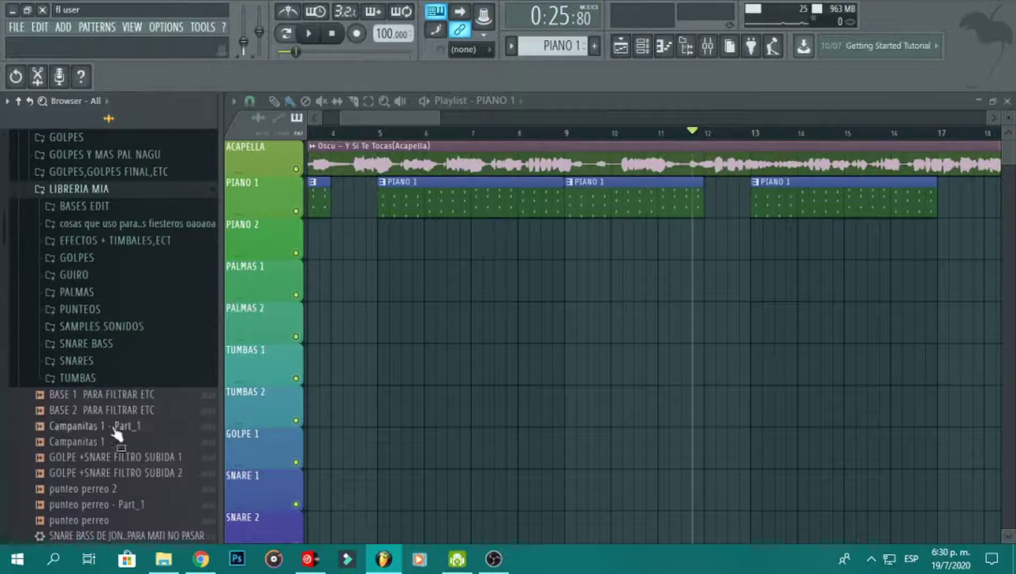
click(111, 278)
click(92, 405)
drag(93, 405, 95, 396)
drag(340, 354, 778, 370)
scroll(779, 370, down, 6)
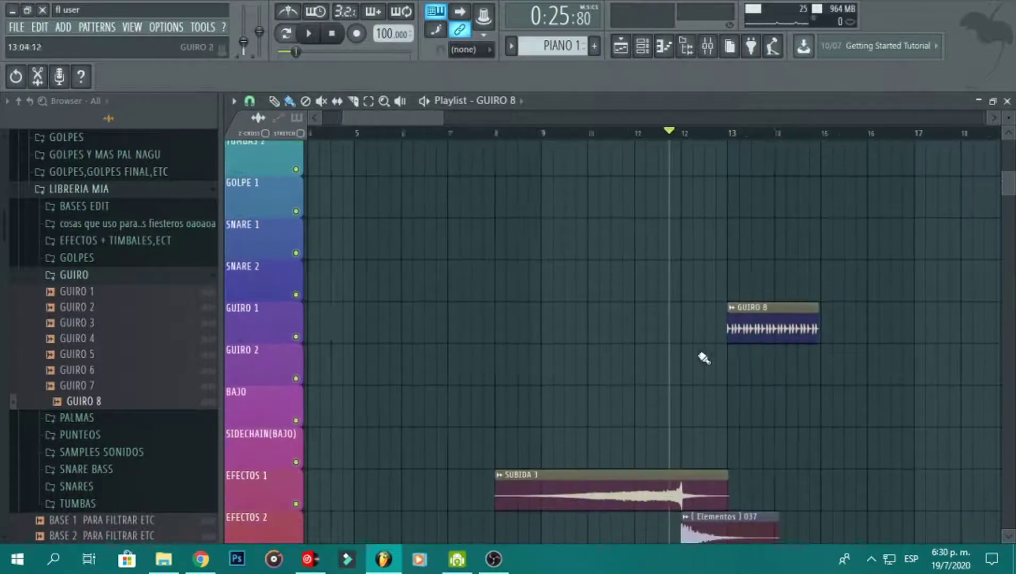
Add a second GUIRO 8 clip at bar 15, directly after the first, and fit the sample to the project tempo.
scroll(75, 188, down, 3)
click(804, 321)
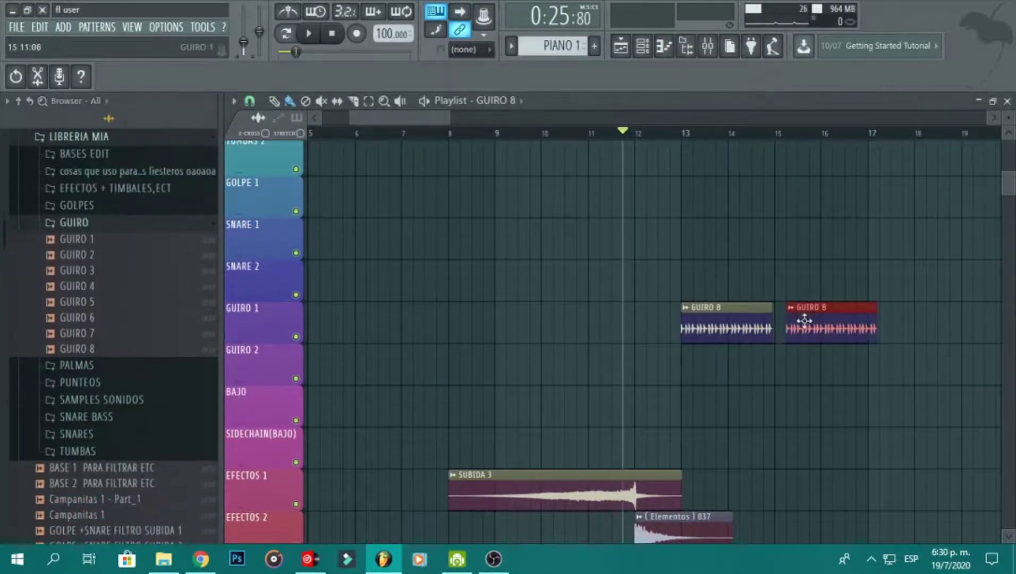
click(779, 308)
click(898, 389)
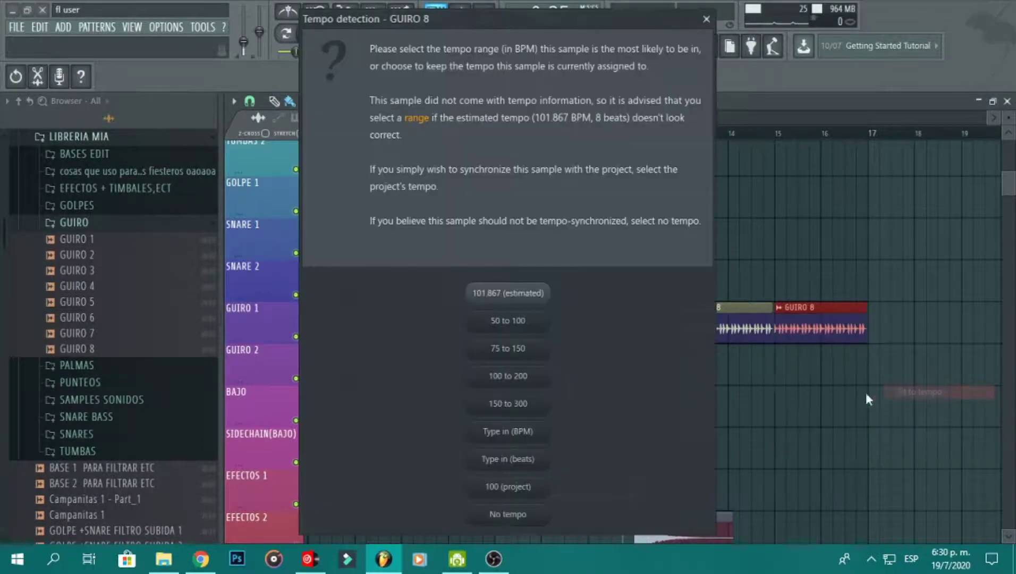
click(502, 388)
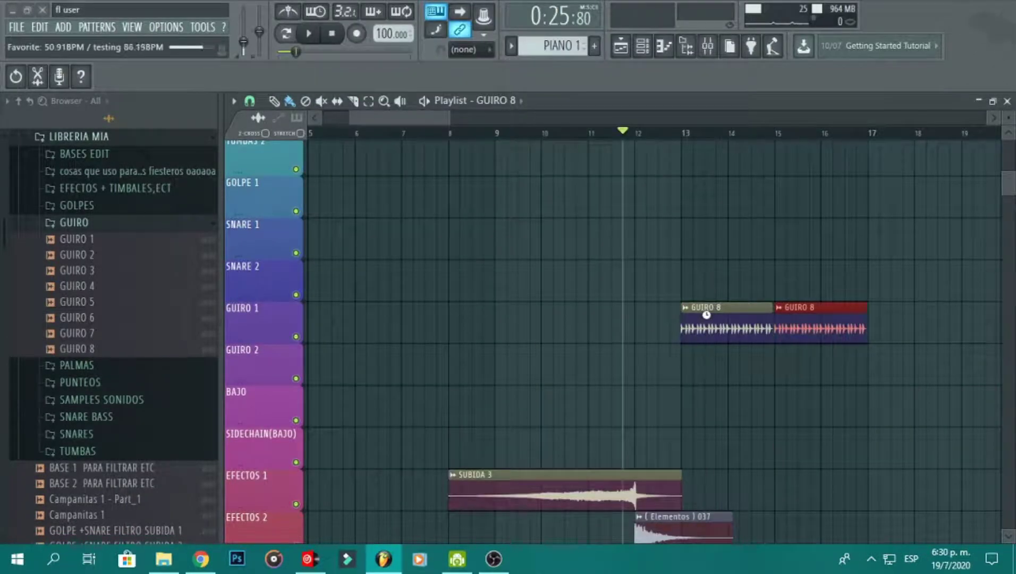
Set GUIRO 8 to Stretch mode, normalize it and route it to mixer track 12, GUIRO 1.
double_click(731, 318)
click(731, 319)
double_click(739, 340)
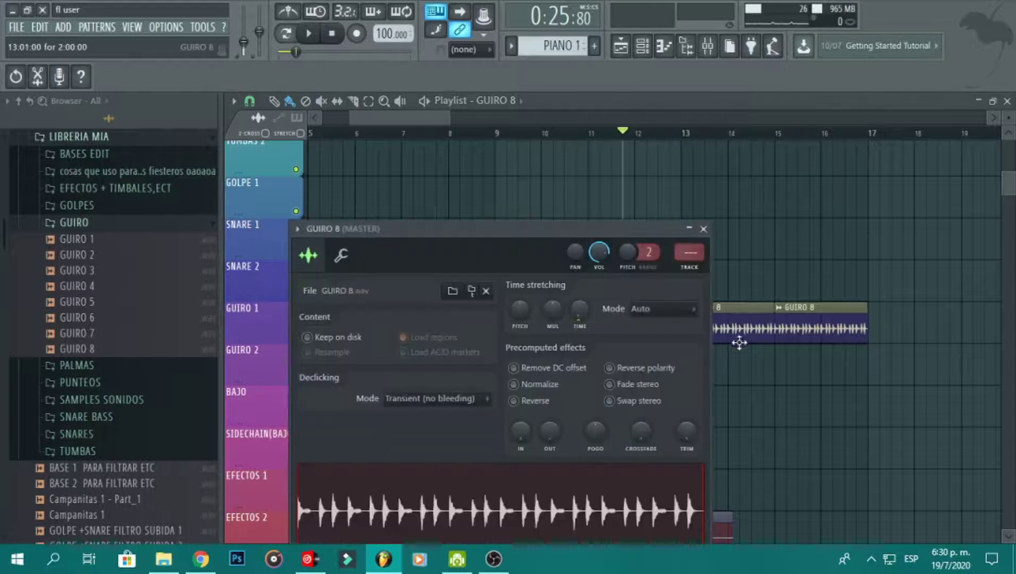
click(681, 313)
click(657, 351)
click(542, 384)
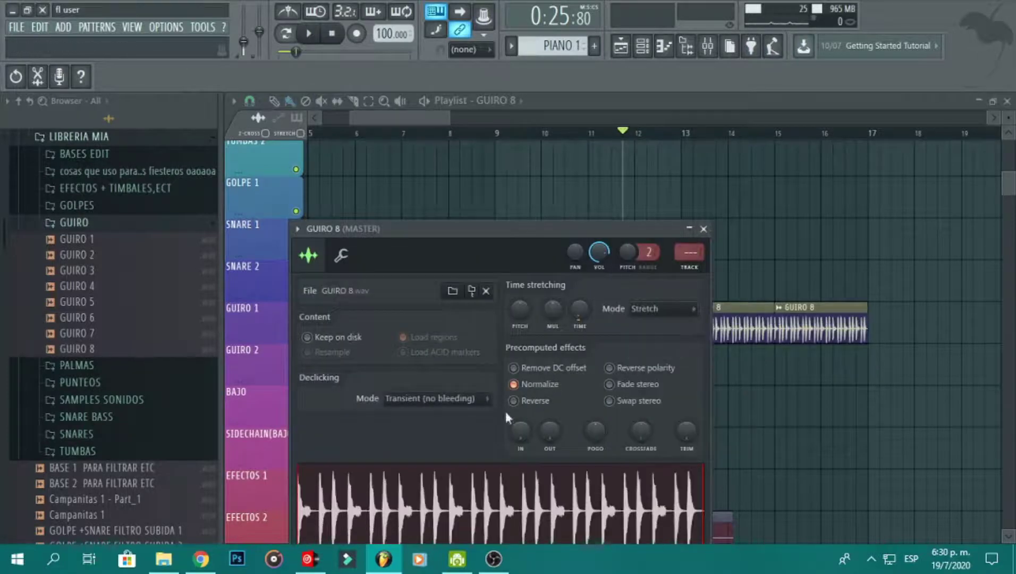
click(708, 47)
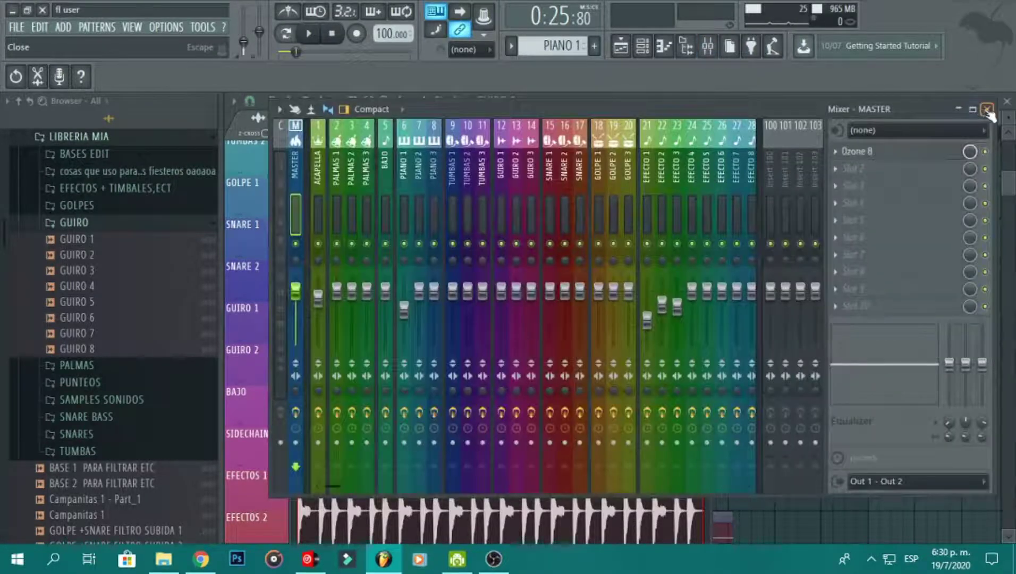
click(988, 110)
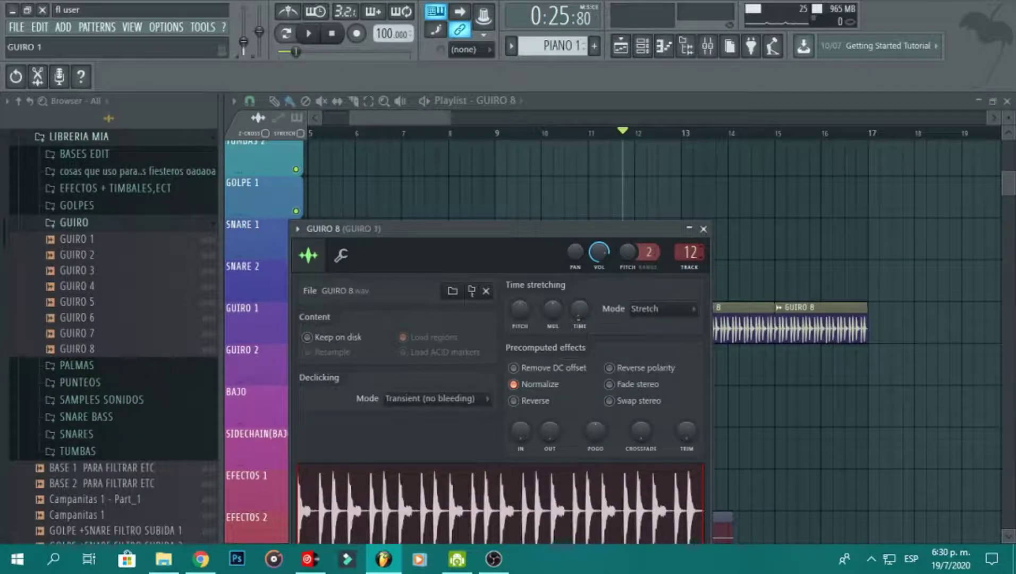
click(704, 229)
Lower the GUIRO 1 mixer volume to about 50% (-12.7 dB) and check it by playing from just before bar 12.
click(713, 49)
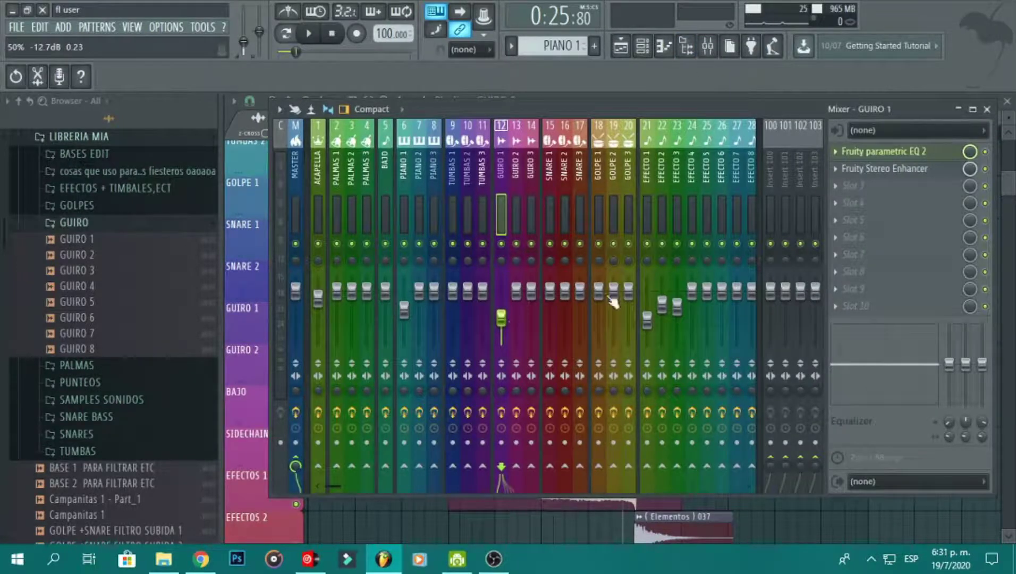
click(987, 110)
key(space)
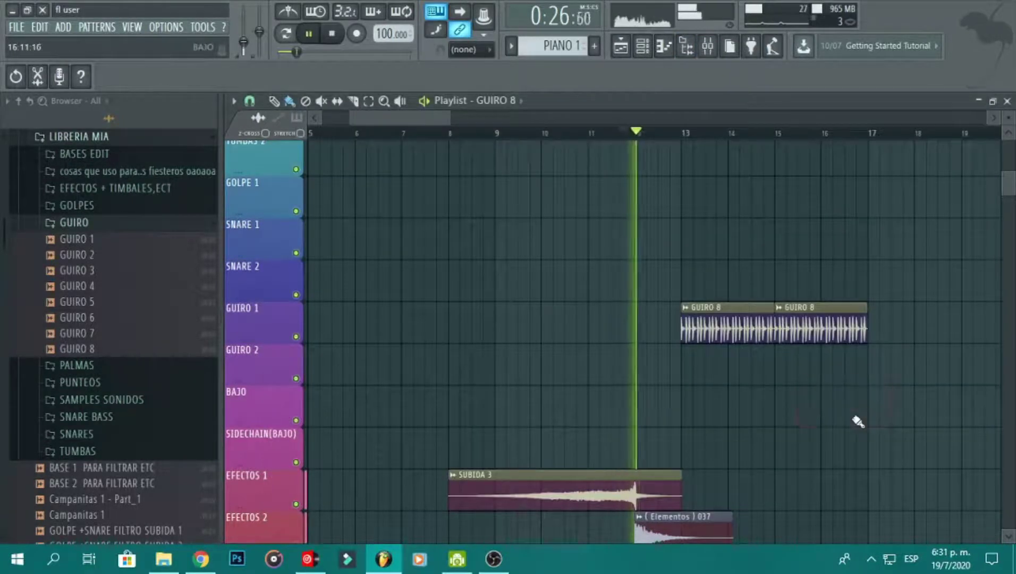
scroll(605, 397, right, 4)
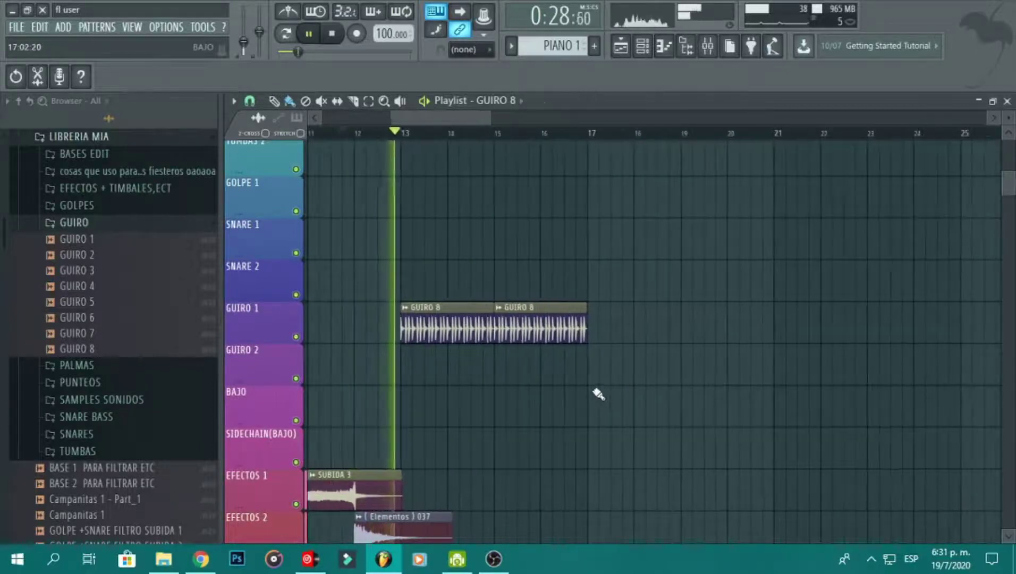
scroll(599, 394, left, 5)
scroll(600, 395, up, 5)
scroll(359, 338, right, 4)
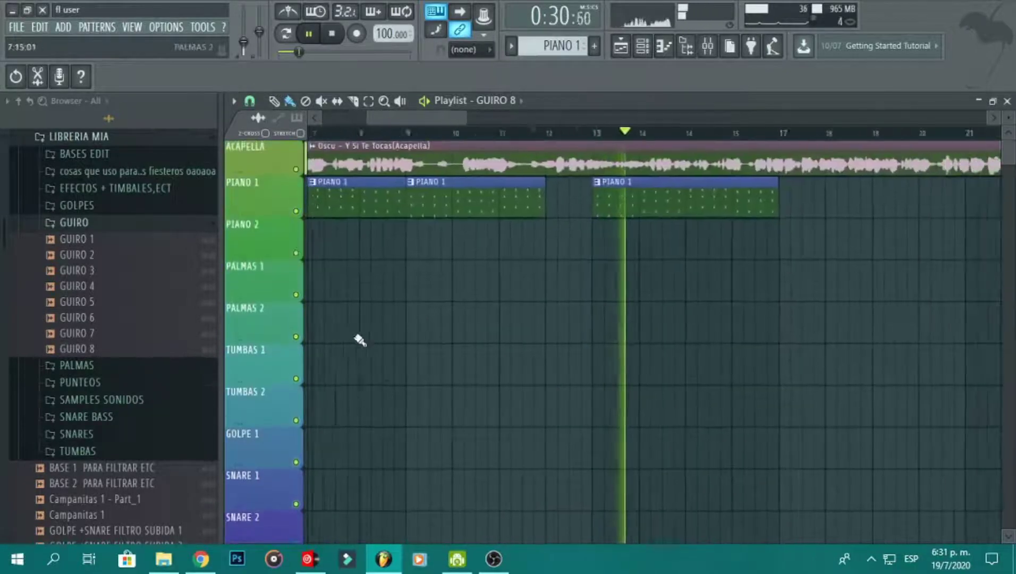
scroll(319, 314, down, 1)
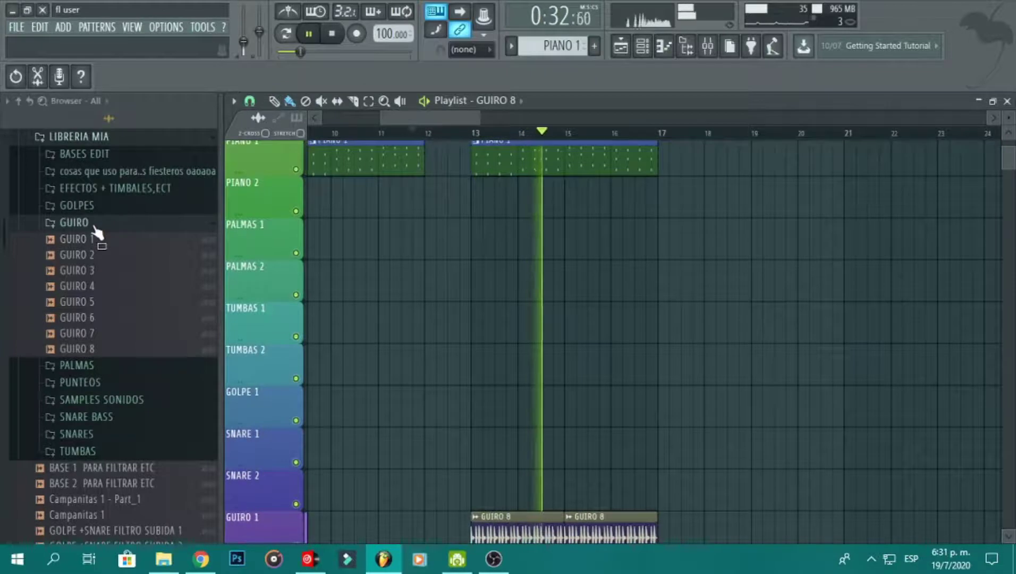
Stop playback and place 01 A - Snare Nahuu Dj 2006 - Part_1 from the SNARES MIOS folder on the SNARE 1 track.
click(94, 227)
key(space)
drag(4, 281, 66, 408)
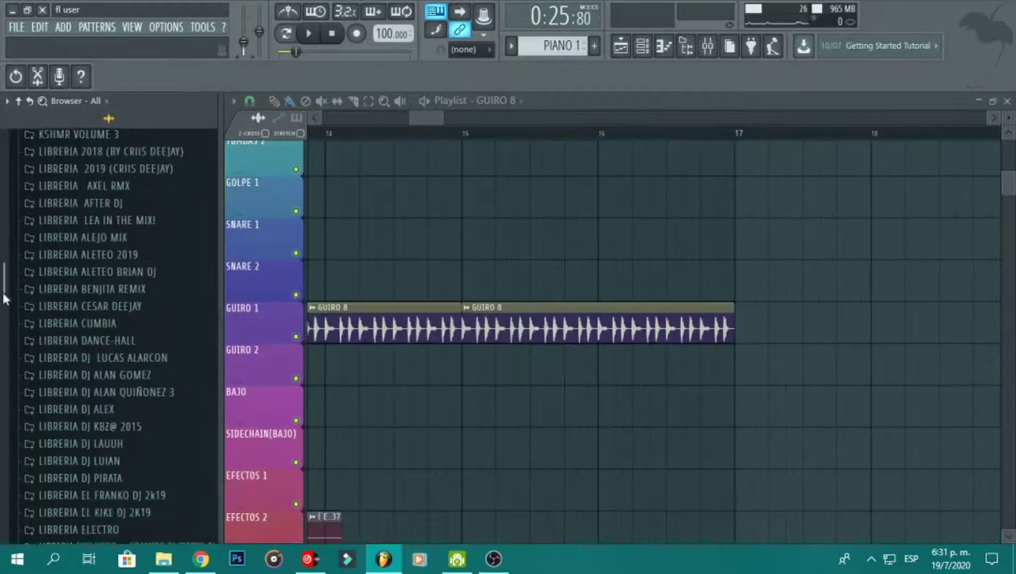
scroll(69, 407, up, 1)
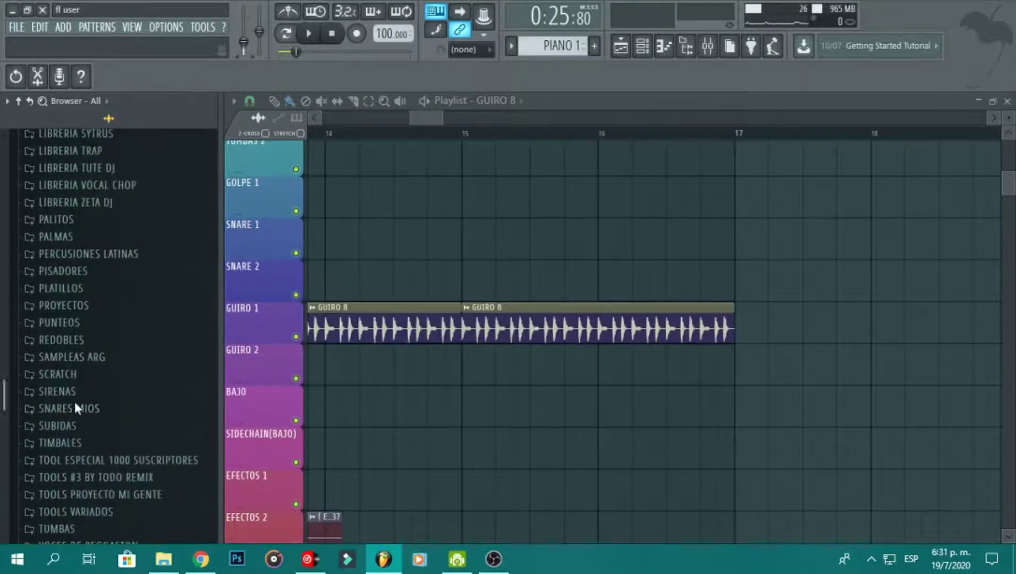
click(79, 409)
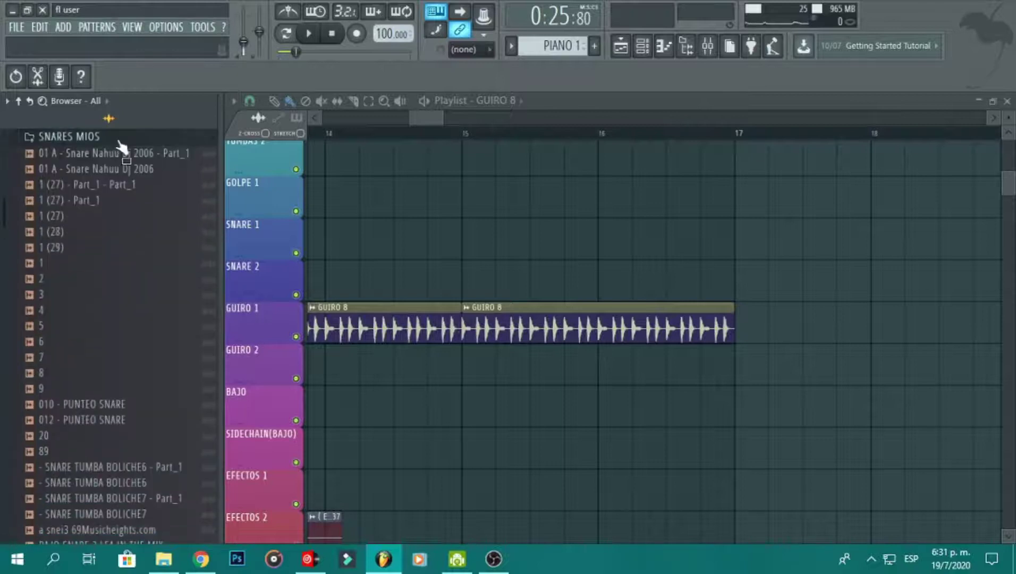
click(132, 155)
drag(133, 159, 354, 243)
drag(707, 251, 769, 254)
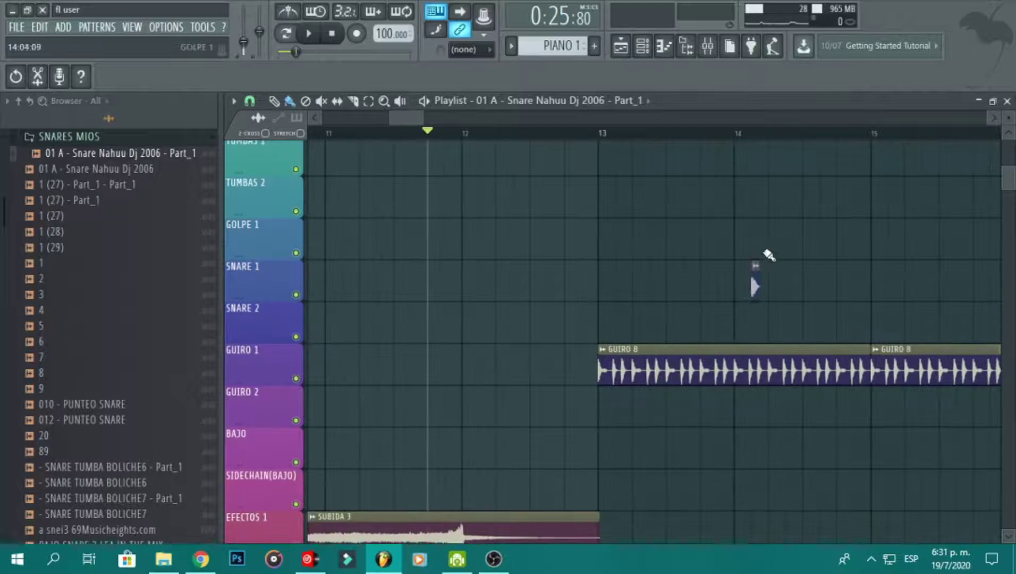
Move the snare clip to just after bar 13 and align its start with the guiro hit using 1/4 step snapping.
mouse_move(421, 118)
mouse_down()
mouse_move(444, 134)
mouse_move(388, 134)
mouse_move(406, 119)
mouse_up()
drag(731, 259, 556, 260)
click(250, 101)
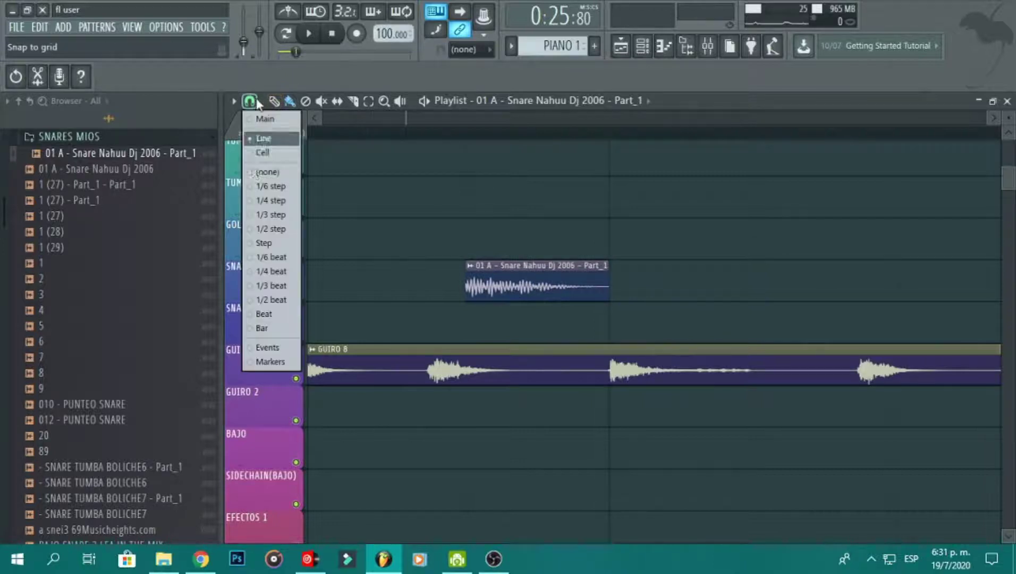
click(269, 200)
drag(483, 277, 432, 265)
scroll(781, 287, right, 3)
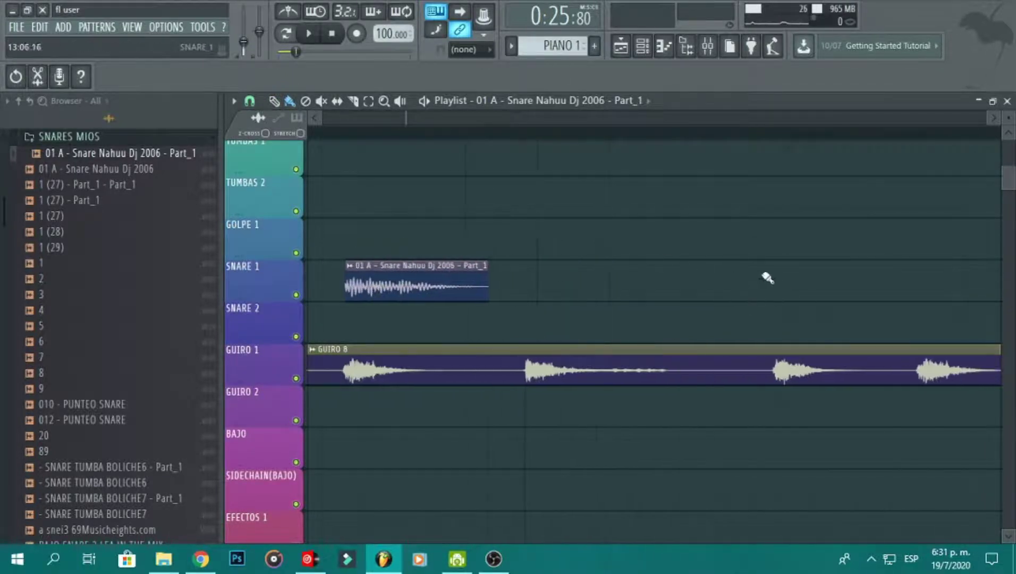
scroll(768, 278, left, 3)
Add a second snare clip with Line snapping and align it with a following guiro hit in bar 13 using 1/6 step snapping.
click(250, 101)
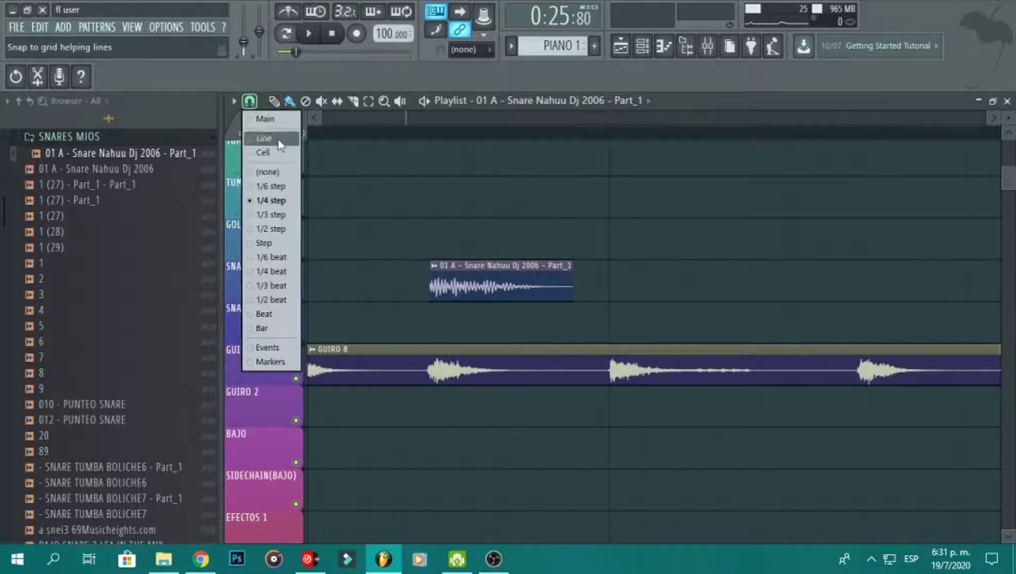
click(278, 139)
scroll(691, 281, left, 8)
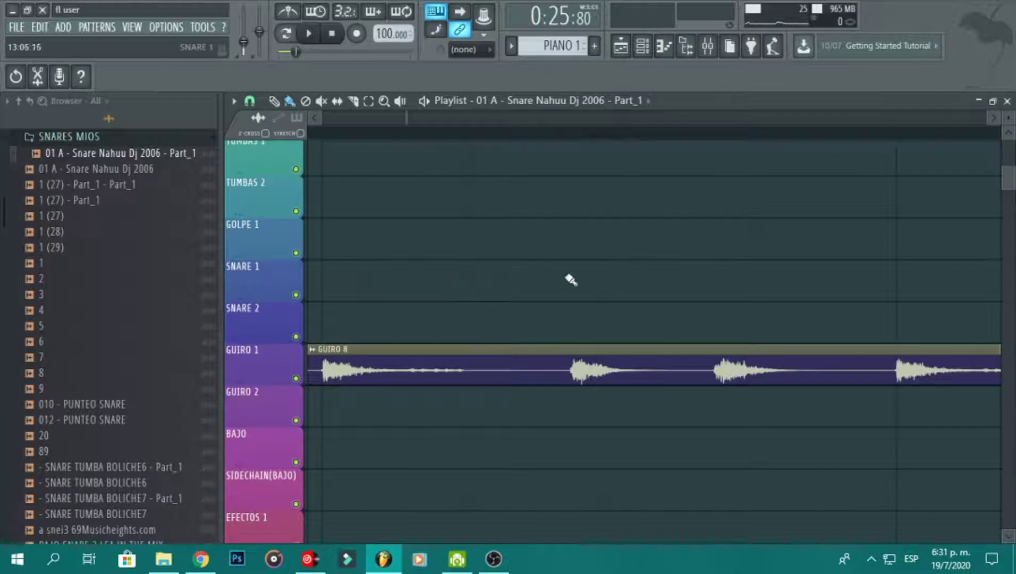
click(616, 287)
click(249, 101)
click(270, 184)
drag(667, 290, 630, 290)
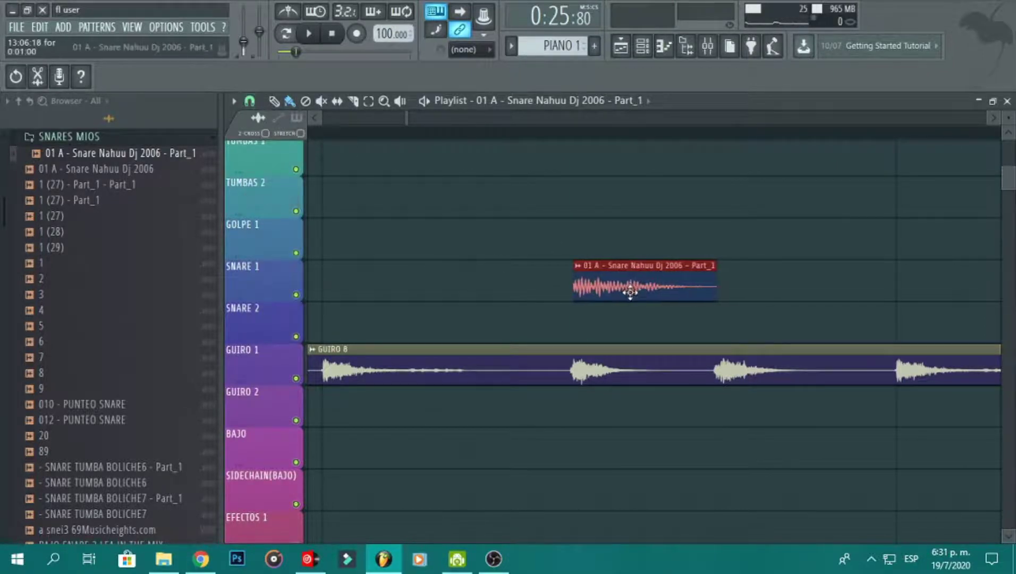
Set the snare sample to Stretch mode, normalize it and route it to mixer track 15, SNARE 1.
double_click(630, 291)
click(673, 329)
click(675, 366)
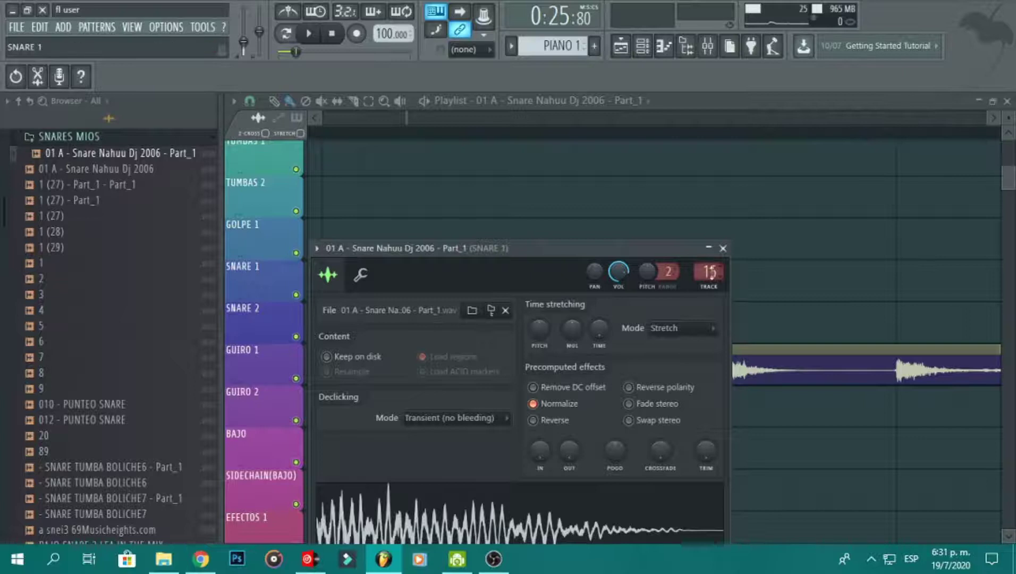
click(723, 249)
Set playlist snapping back to Line and lower the SNARE 1 mixer volume to about 74% (-6.3 dB).
drag(409, 116, 437, 116)
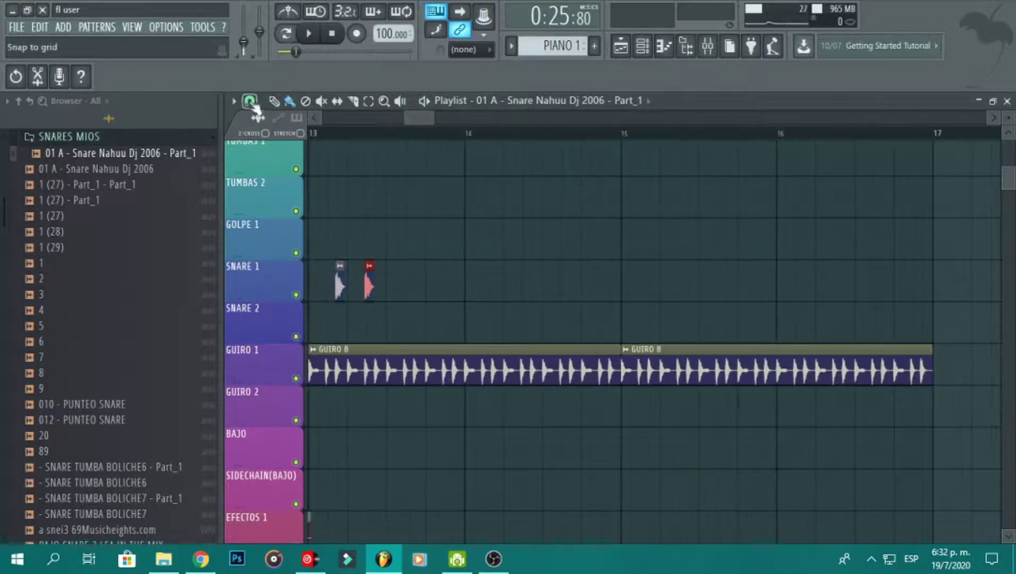
click(251, 102)
click(271, 136)
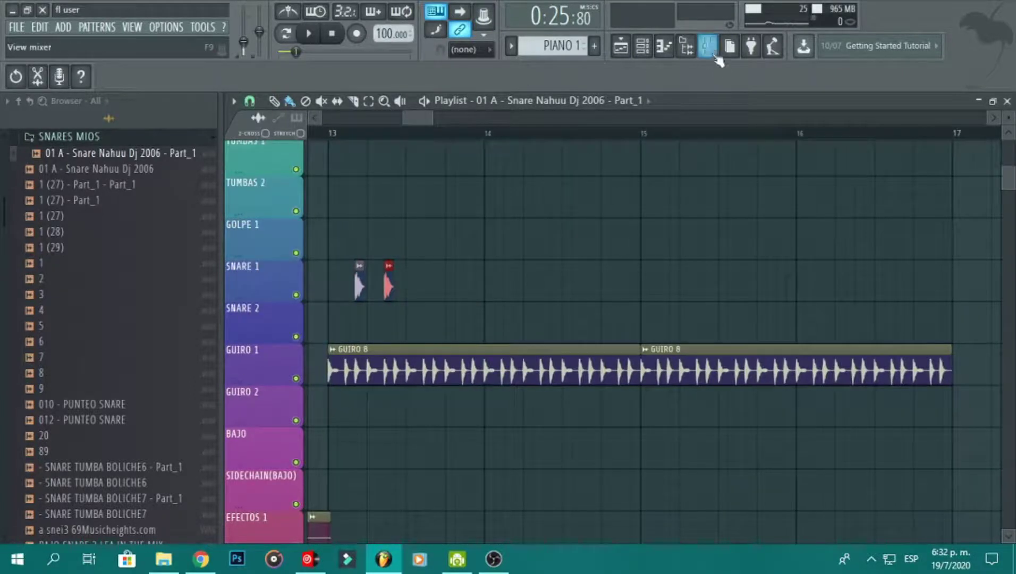
click(708, 47)
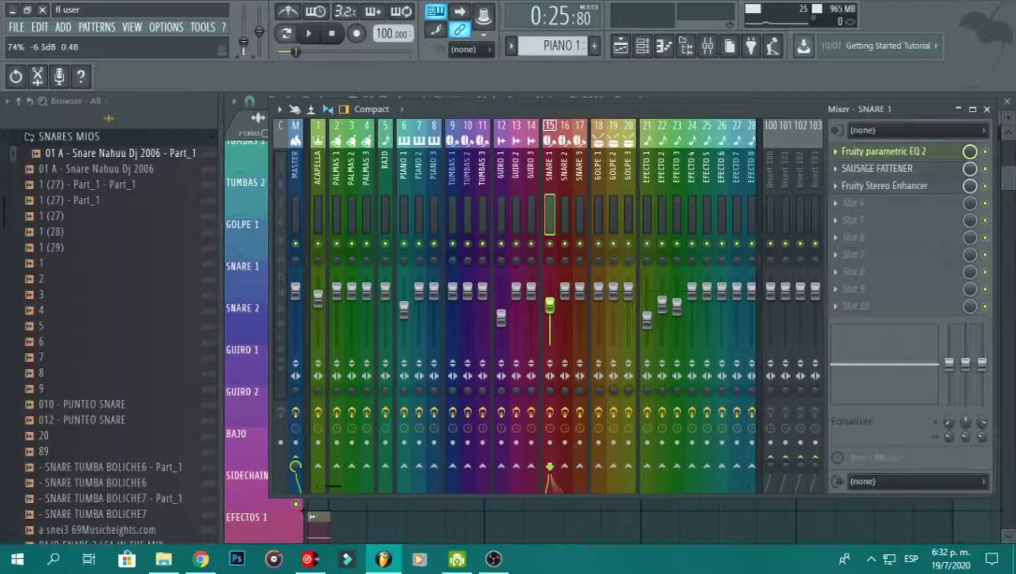
click(989, 111)
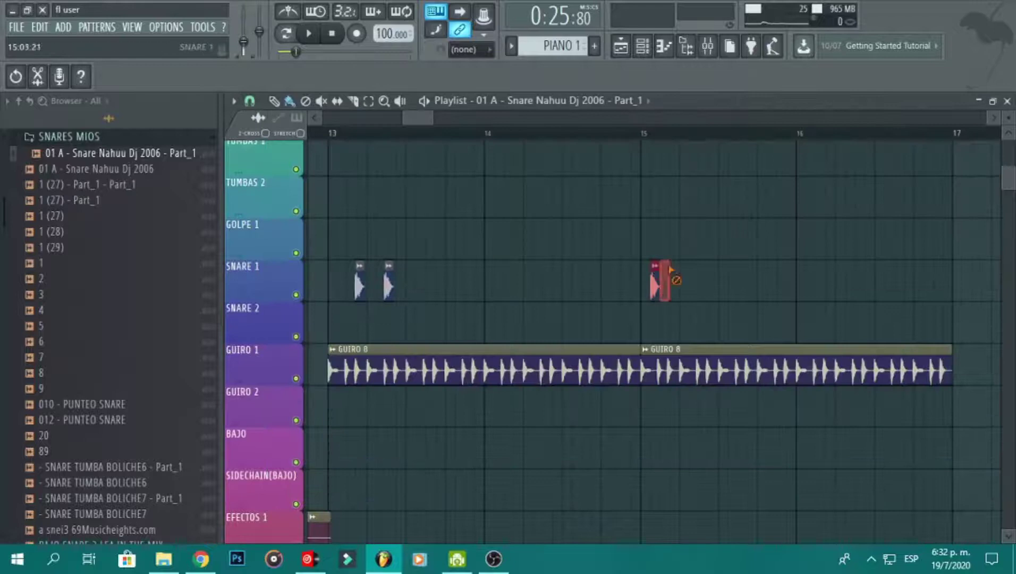
Delete the stray snare clip just after bar 15 and switch to the playlist's Select tool.
right_click(662, 280)
click(361, 102)
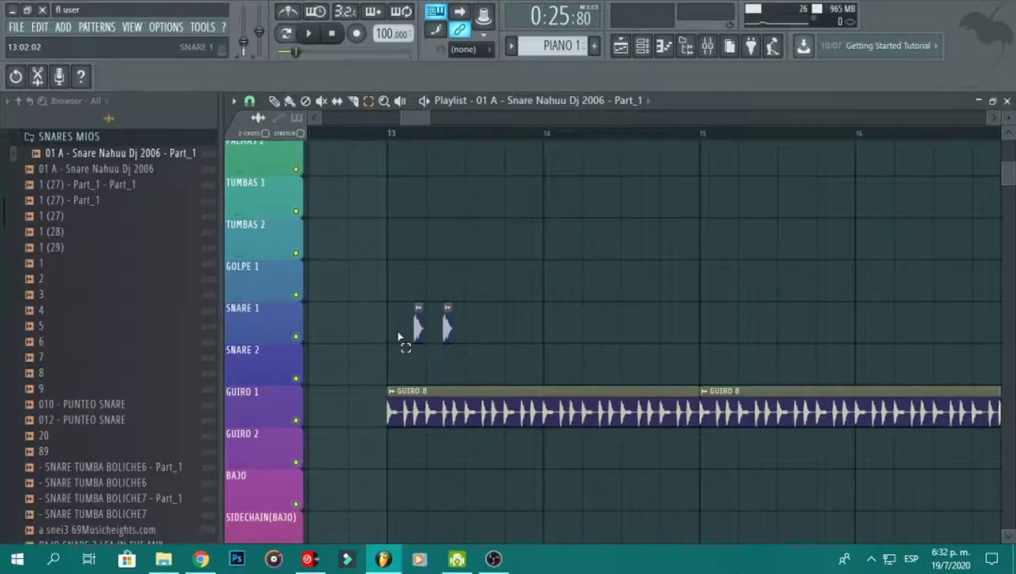
Repeat the bar 13 snare pair along the SNARE 1 track every half bar up to bar 17.
drag(404, 338, 526, 343)
drag(480, 318, 802, 331)
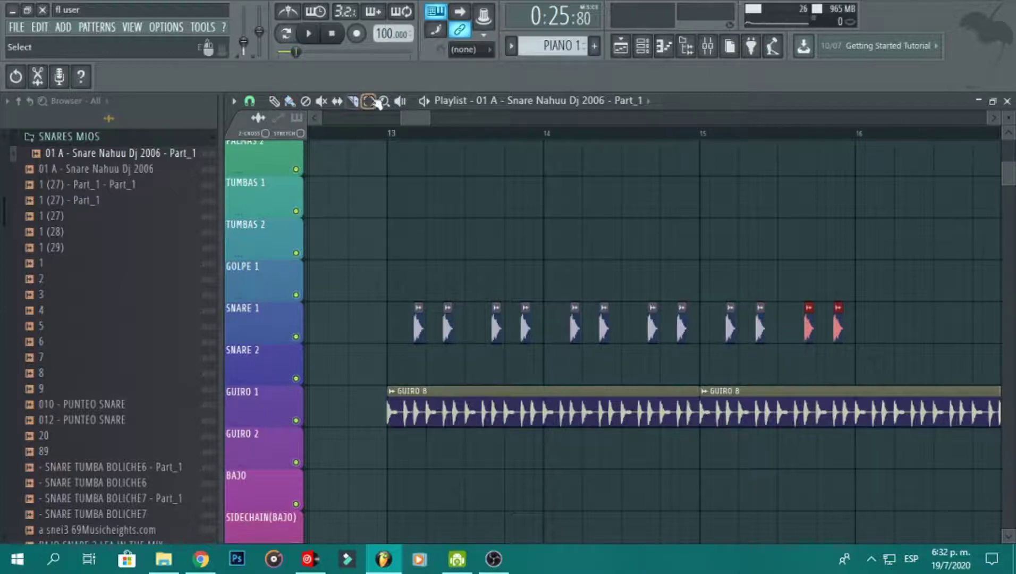
drag(402, 334, 837, 277)
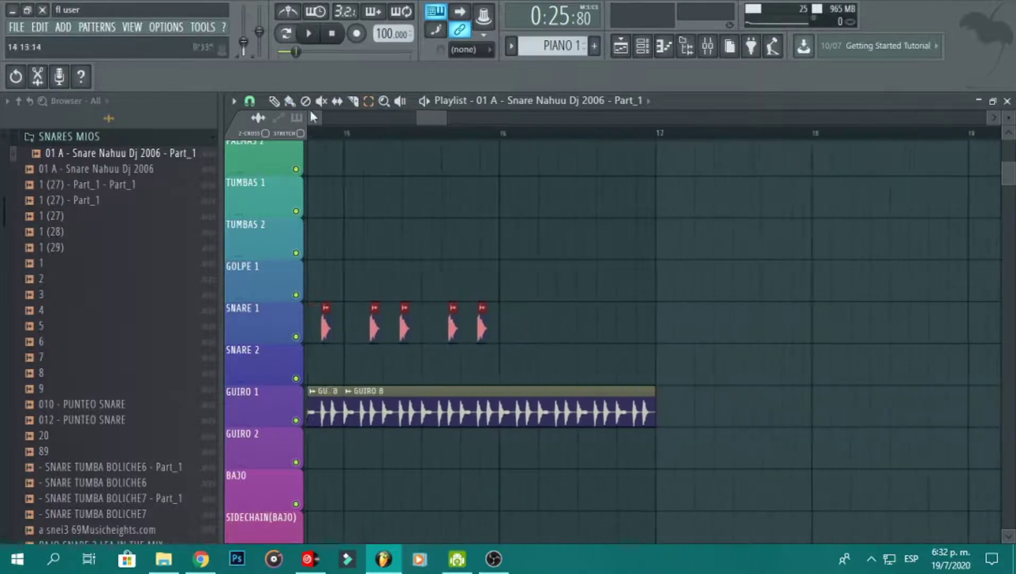
drag(505, 302, 334, 345)
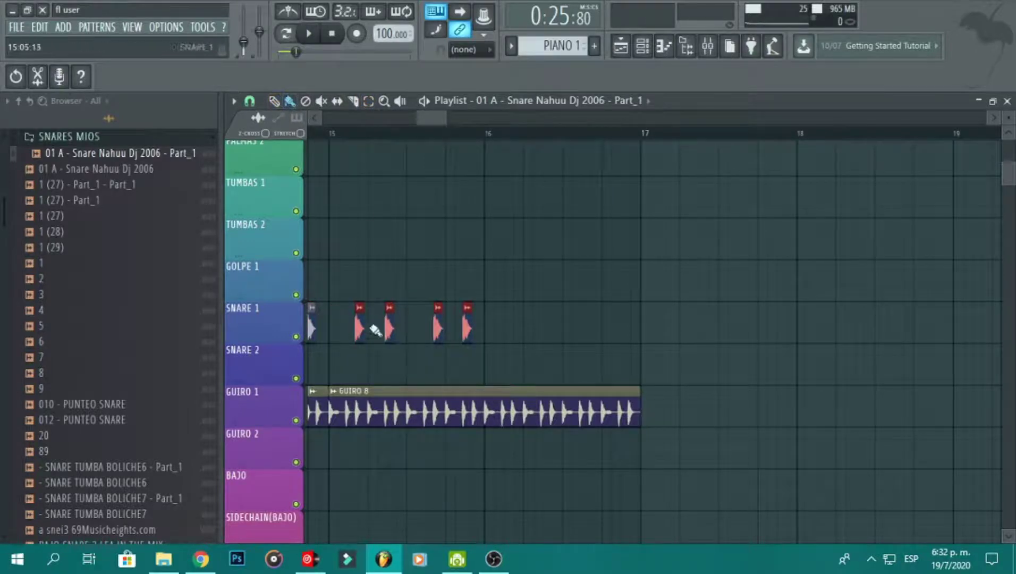
drag(375, 330, 517, 322)
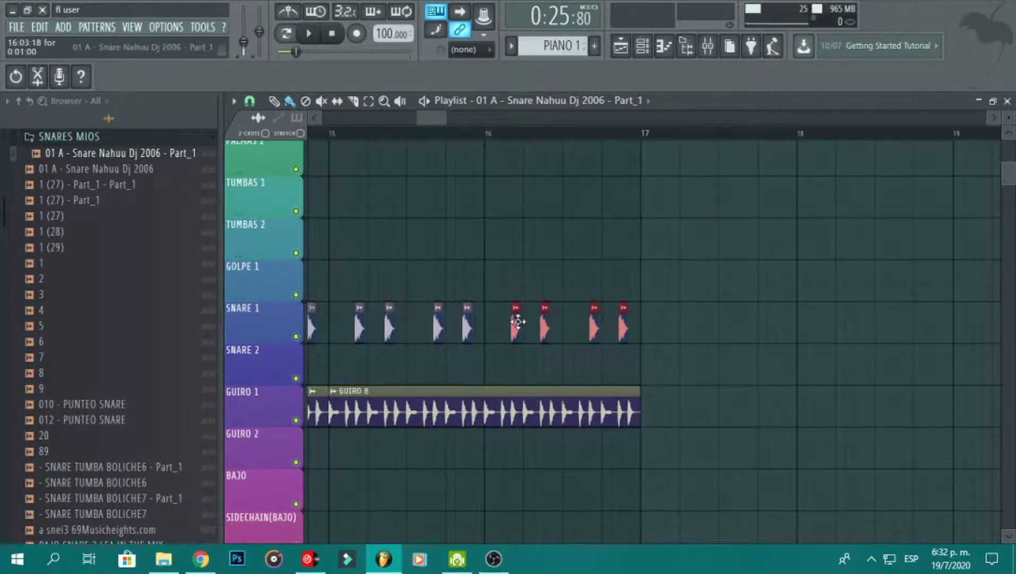
Close the SNARES MIOS sample folder and open the PALMAS folder inside GOLPES > LIBRERIA MIA.
scroll(518, 322, left, 2)
drag(4, 226, 7, 209)
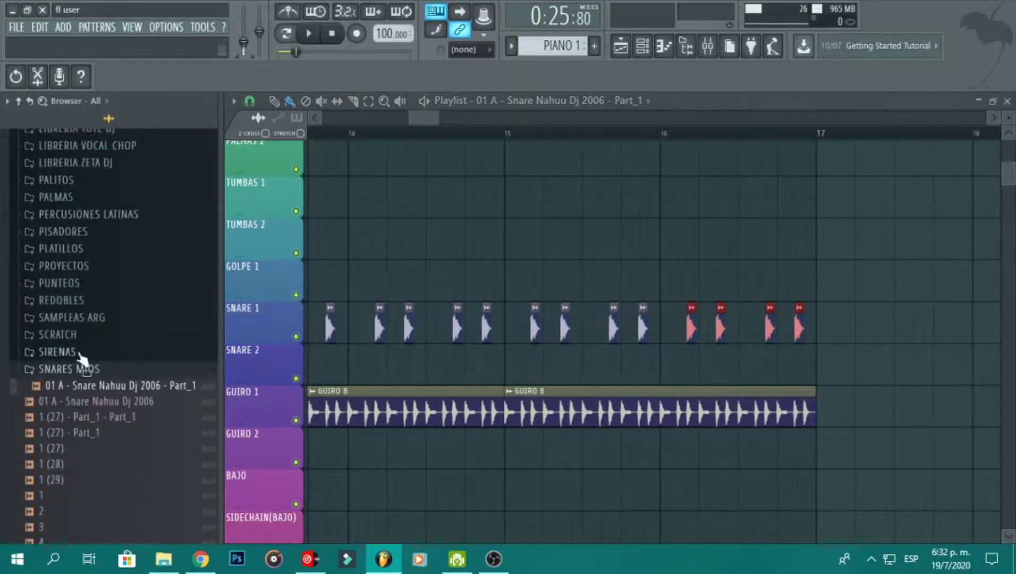
click(102, 369)
drag(3, 388, 150, 220)
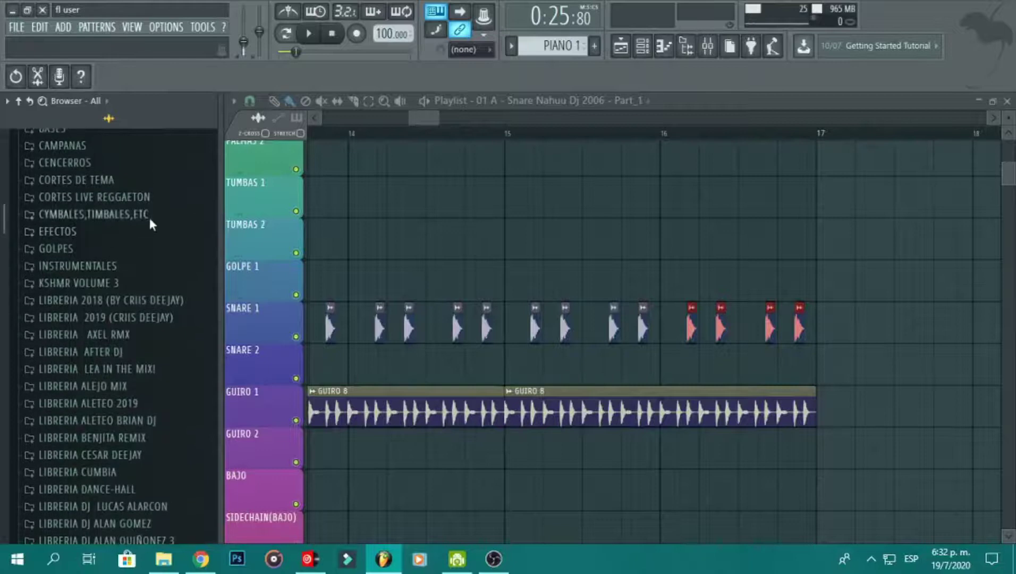
click(109, 250)
click(56, 314)
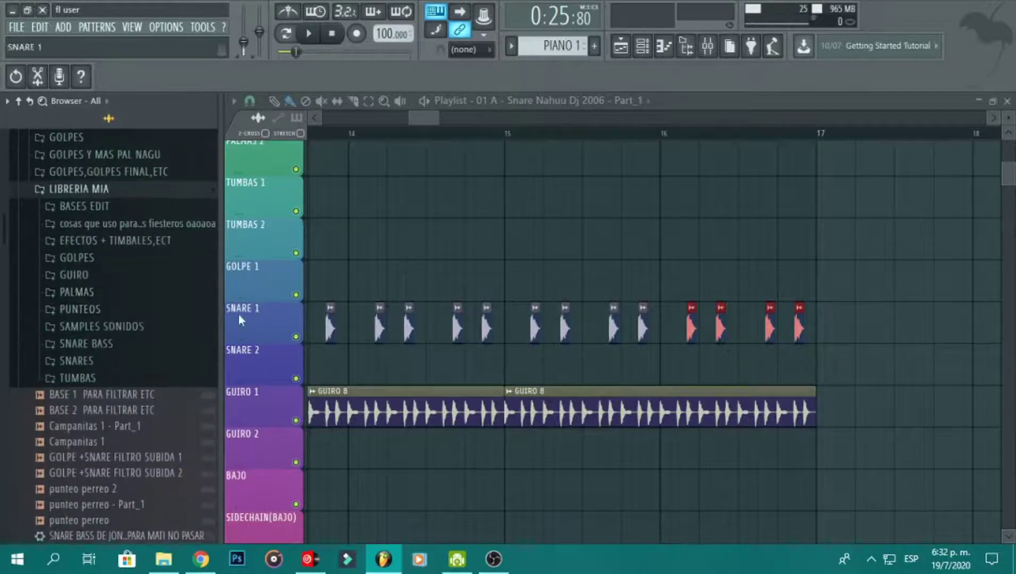
click(113, 295)
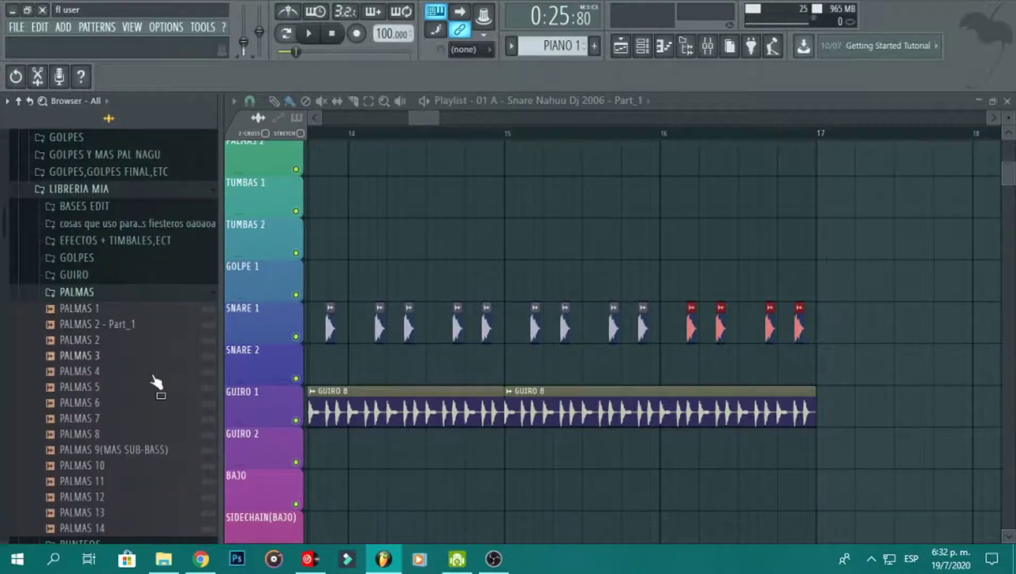
Audition the clap samples PALMAS 14, PALMAS 2, PALMAS 3, PALMAS 4, PALMAS 9(MAS SUB-BASS) and PALMAS 1.
click(101, 530)
click(93, 341)
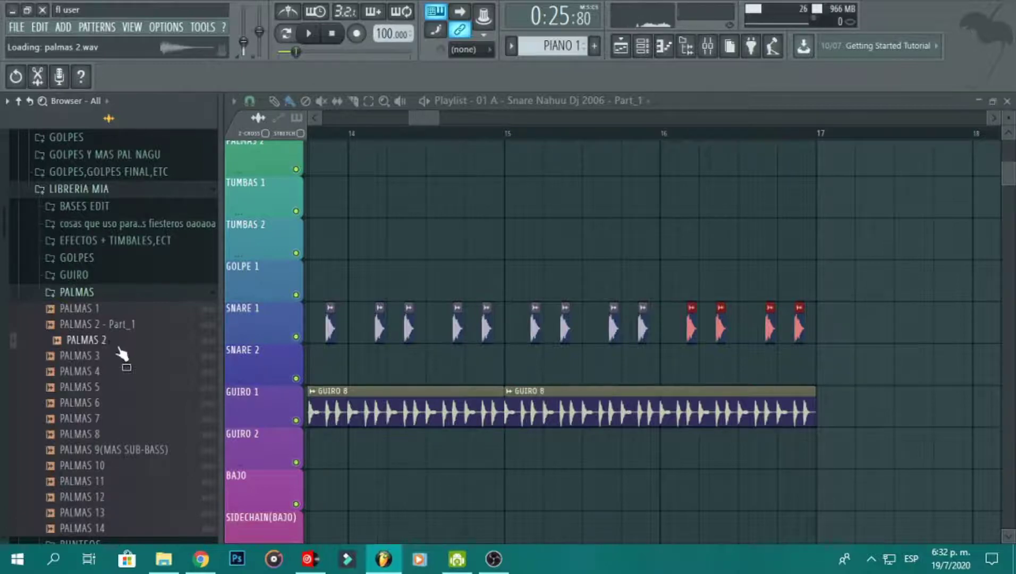
click(93, 356)
click(95, 371)
click(97, 450)
click(117, 310)
click(112, 292)
click(109, 292)
click(103, 310)
Place the PALMAS 1 sample on the PALMAS 1 track at bar 13 and repeat it every beat up to bar 17.
drag(105, 317, 381, 238)
drag(432, 118, 478, 118)
scroll(406, 252, up, 1)
mouse_move(406, 253)
mouse_down()
mouse_move(402, 278)
mouse_move(515, 291)
mouse_up()
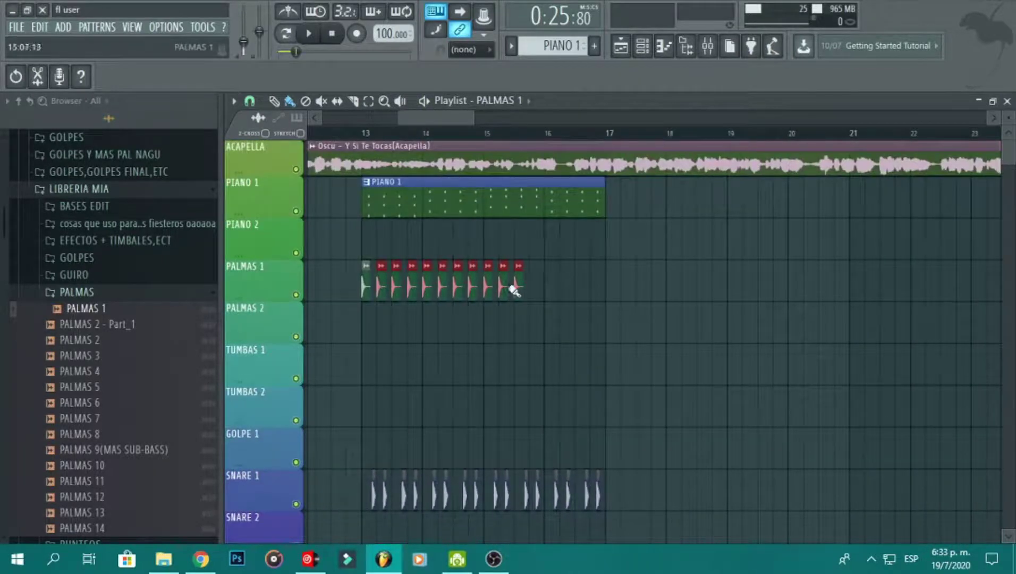
Normalize the PALMAS 1 sample, set it to Stretch mode, route it to mixer track 2 and raise its fade-out.
double_click(592, 283)
click(553, 423)
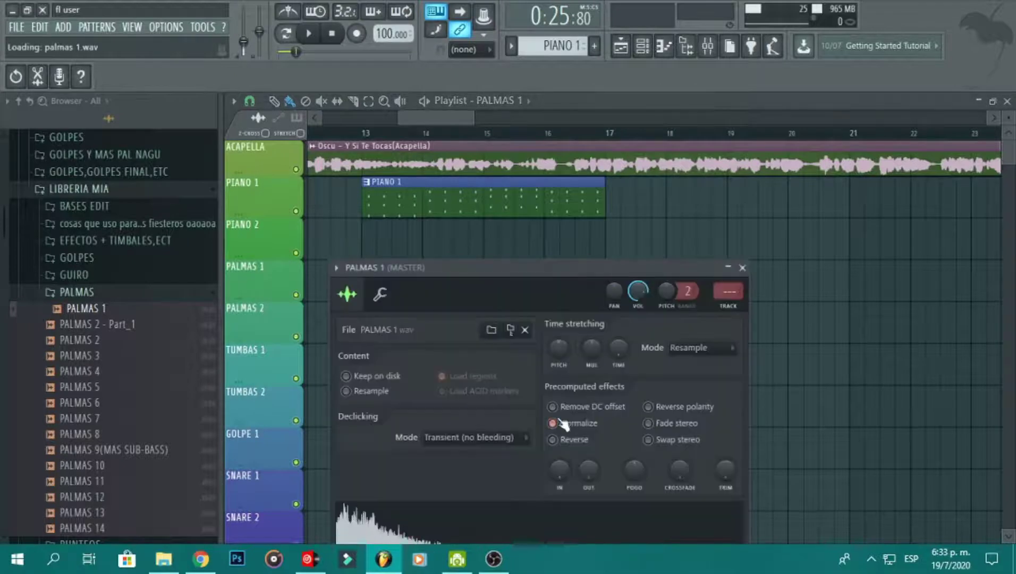
click(697, 348)
click(712, 395)
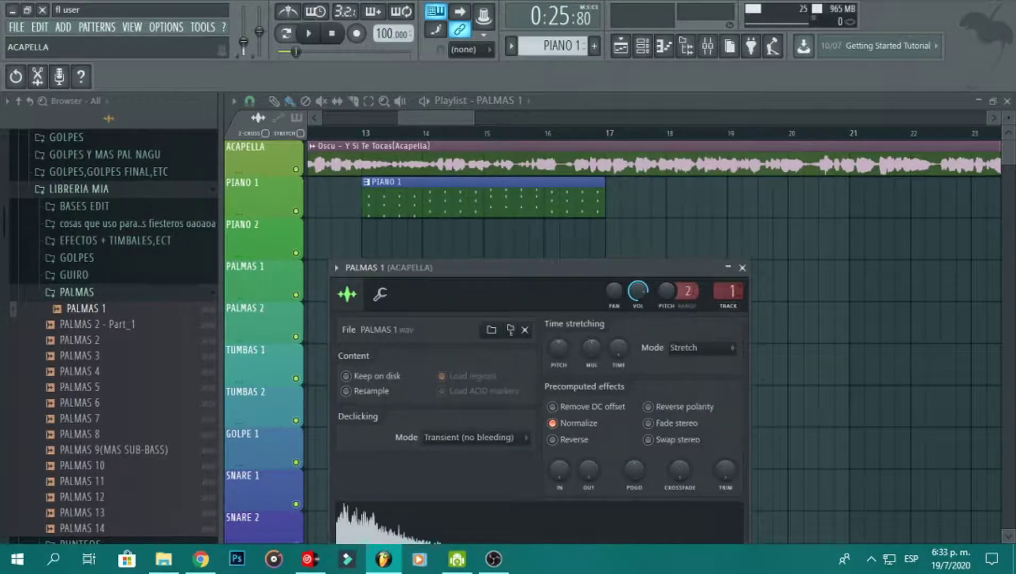
scroll(729, 291, up, 1)
drag(692, 271, 690, 210)
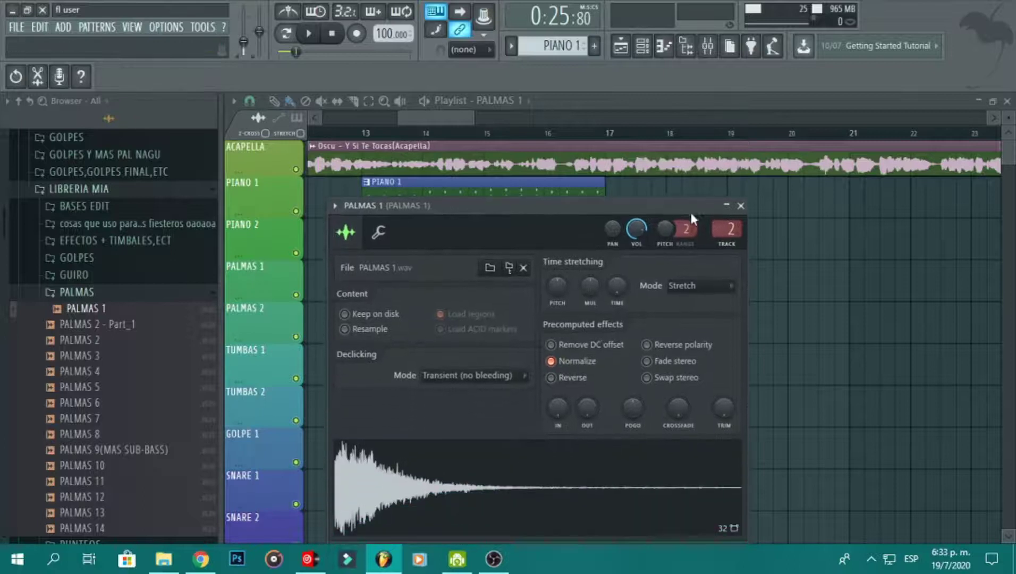
drag(585, 407, 585, 392)
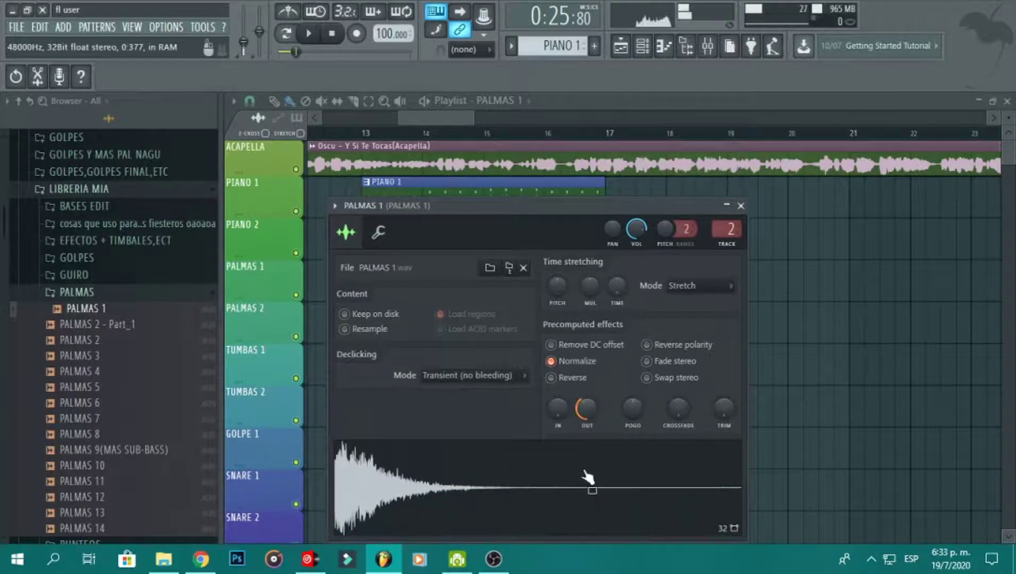
drag(589, 477, 585, 456)
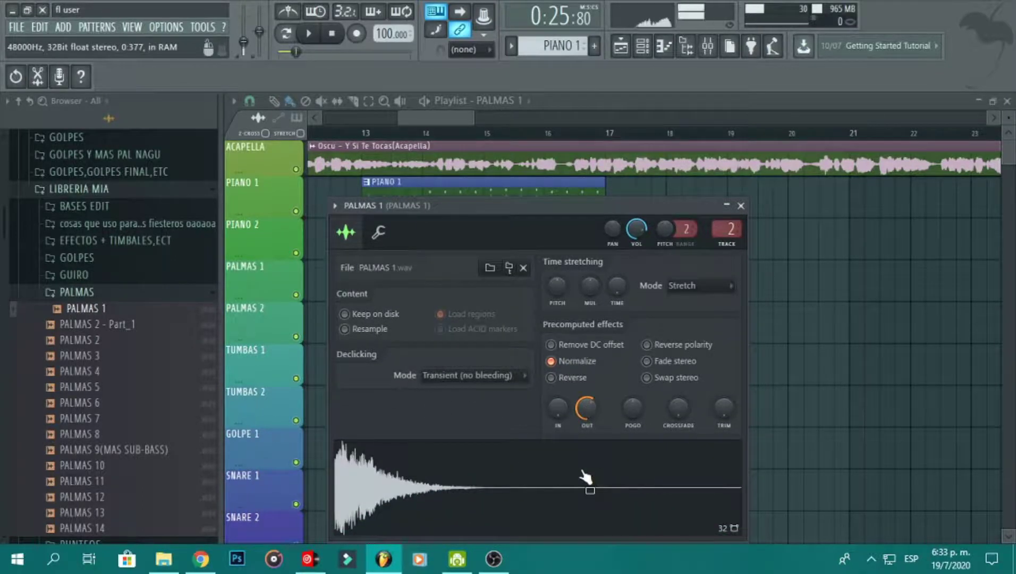
Lower the PALMAS 1 mixer volume to about 68% (-7.7 dB), then close the mixer and sample settings.
click(707, 46)
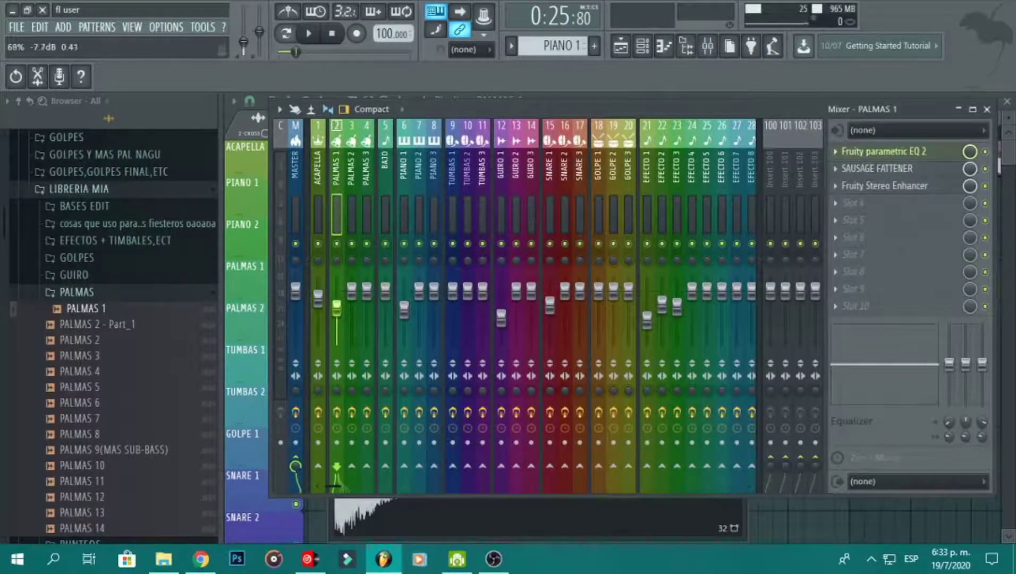
click(988, 109)
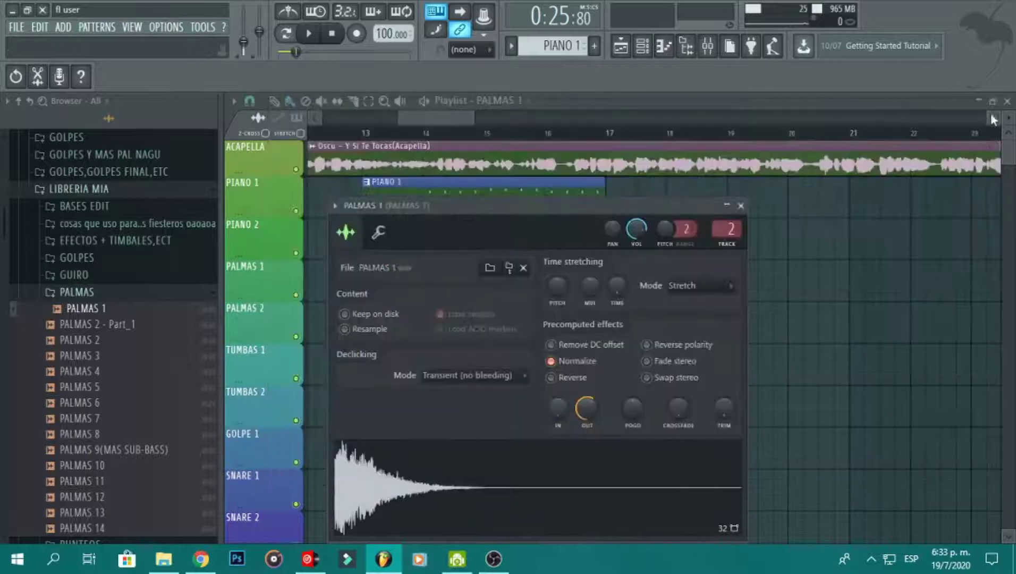
drag(839, 326, 855, 331)
right_click(851, 338)
scroll(832, 336, left, 1)
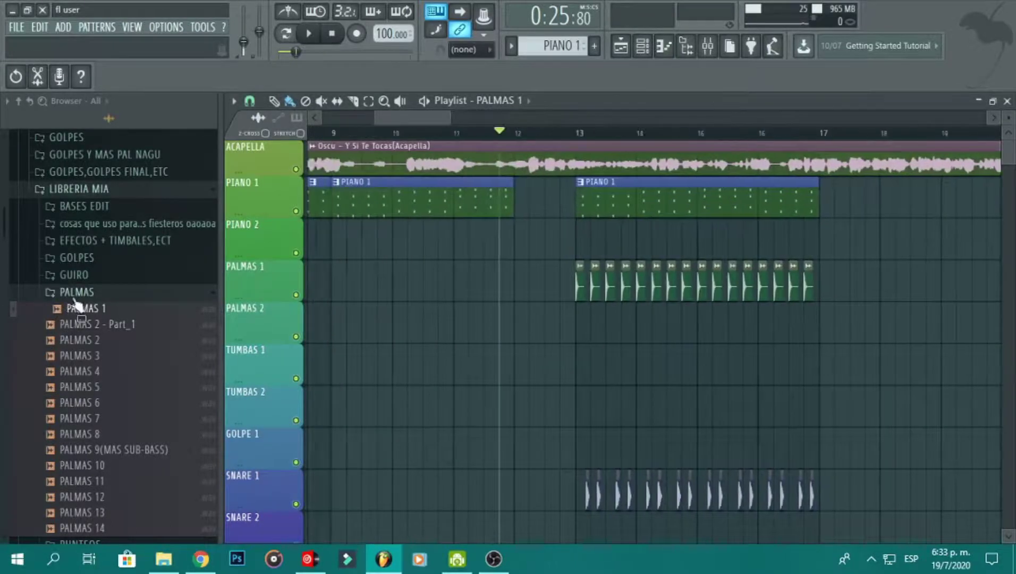
Close the LIBRERIA MIA folder, open the main PALMAS sample folder and audition CLAP1.
click(75, 293)
click(119, 192)
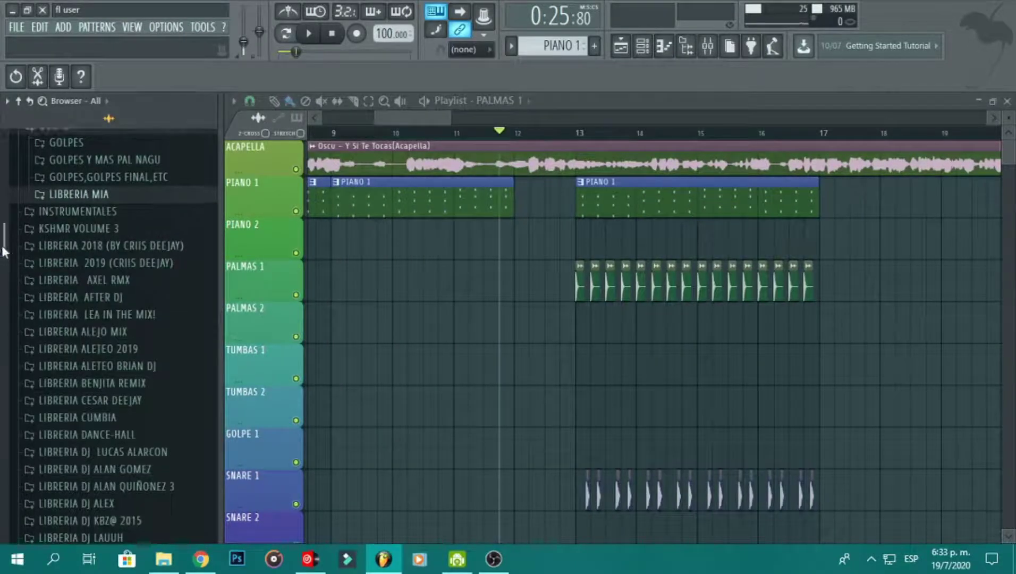
scroll(15, 220, up, 3)
click(59, 266)
scroll(15, 248, down, 10)
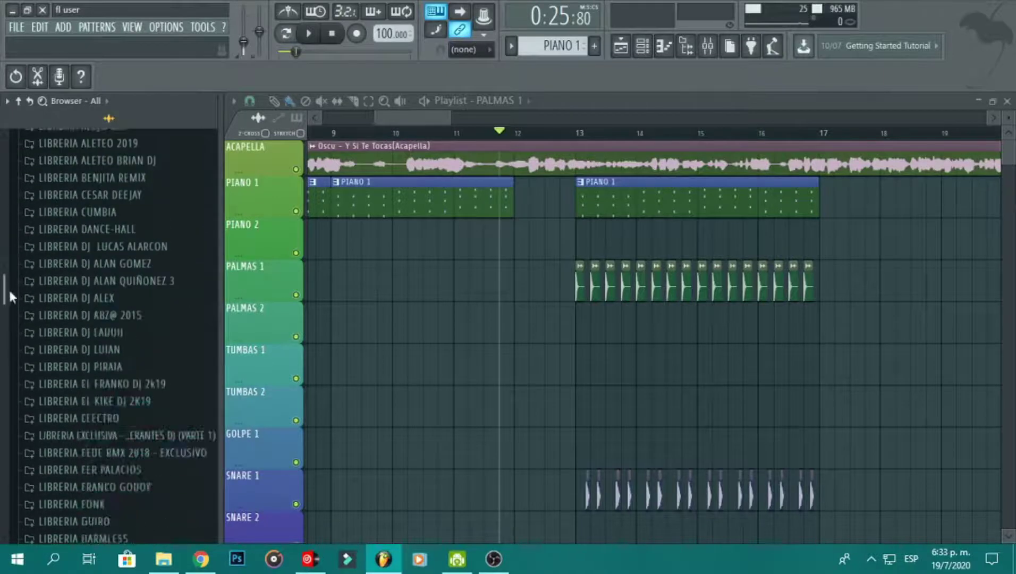
click(56, 344)
scroll(7, 295, down, 5)
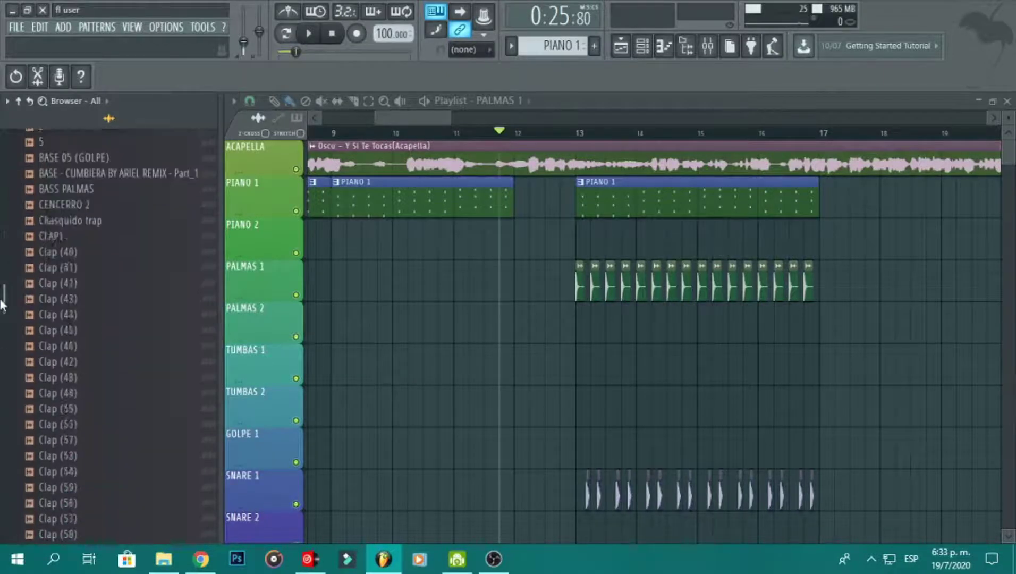
scroll(37, 272, up, 8)
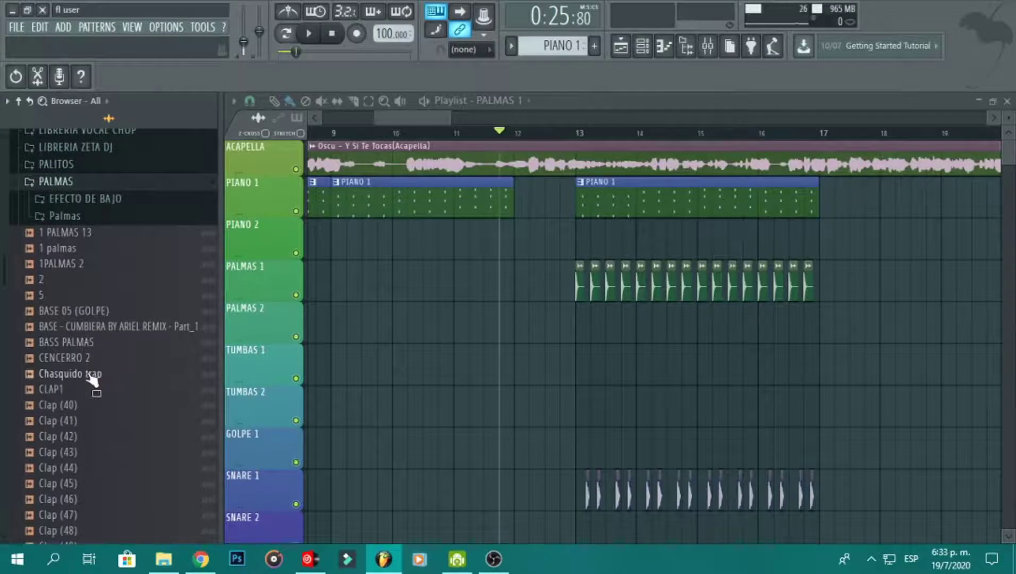
click(84, 389)
Place CLAP1 clips on the PALMAS 2 track on every beat from bar 13 to bar 17.
mouse_move(85, 405)
mouse_down()
mouse_move(544, 311)
mouse_move(636, 327)
mouse_move(804, 323)
mouse_up()
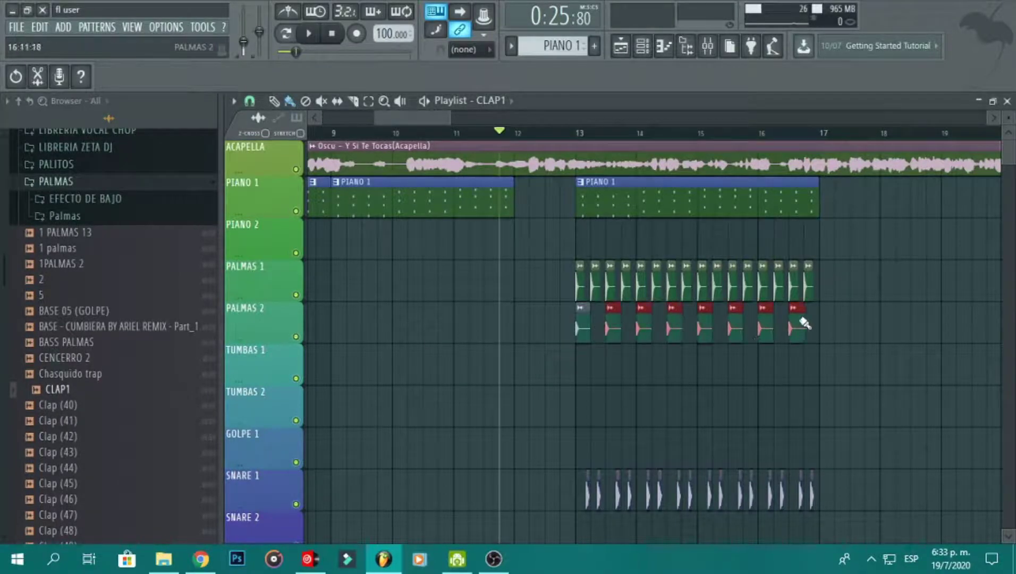
drag(615, 368, 814, 366)
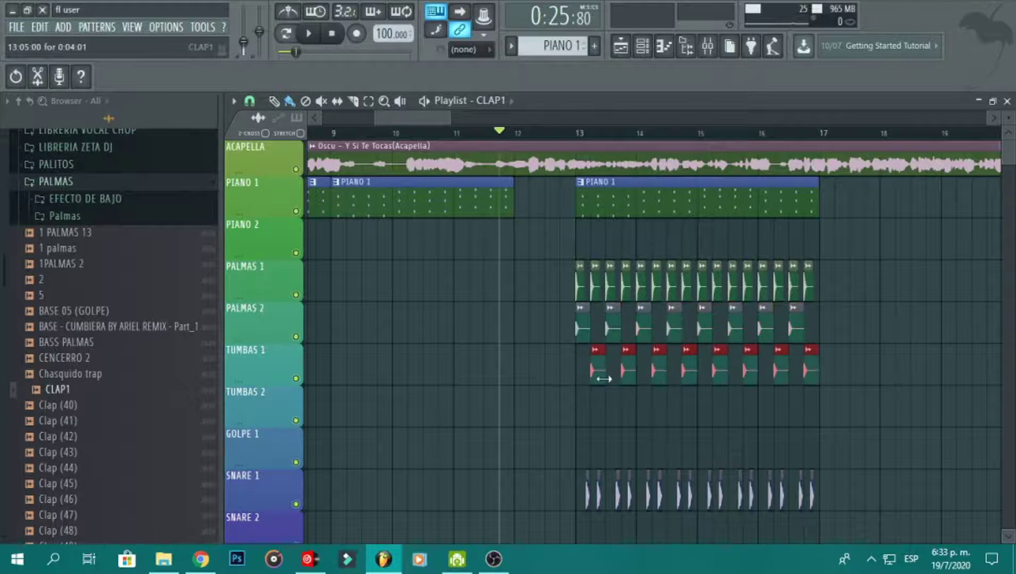
drag(601, 376, 601, 334)
Normalize the CLAP1 sample, set it to Stretch mode, route it to mixer track 3 and turn its fade-out up fully.
double_click(602, 334)
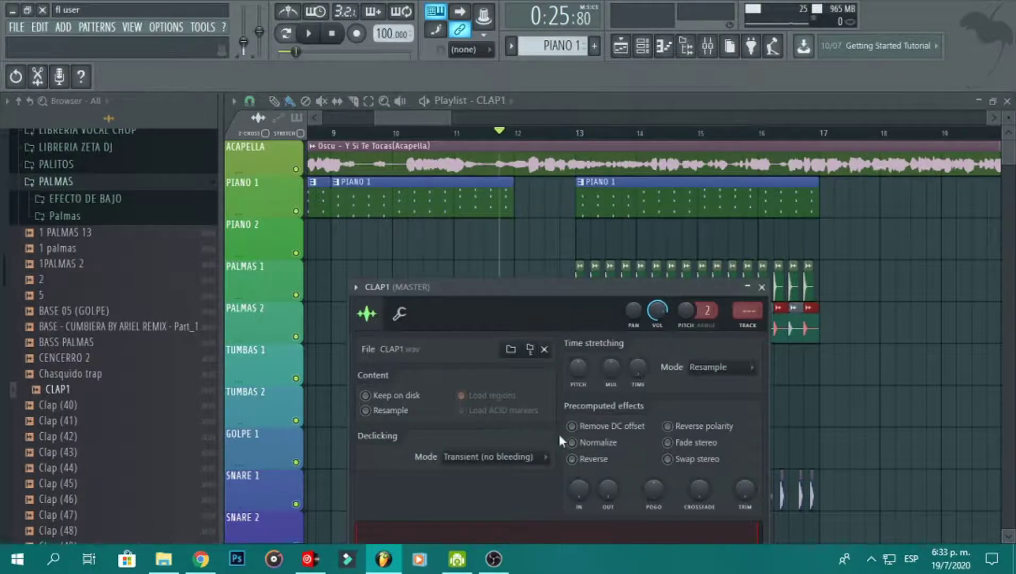
click(572, 442)
click(712, 367)
click(707, 470)
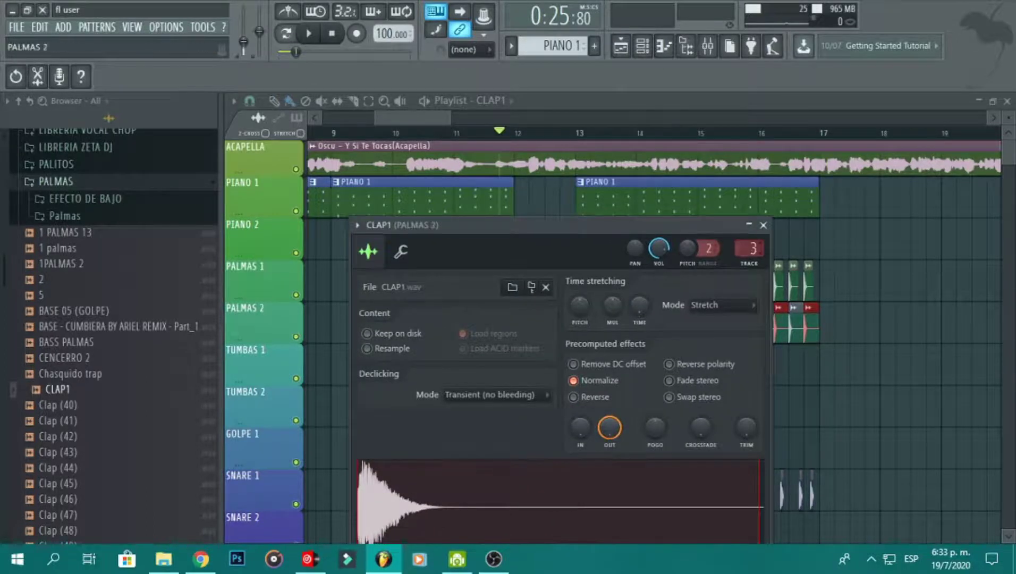
click(763, 225)
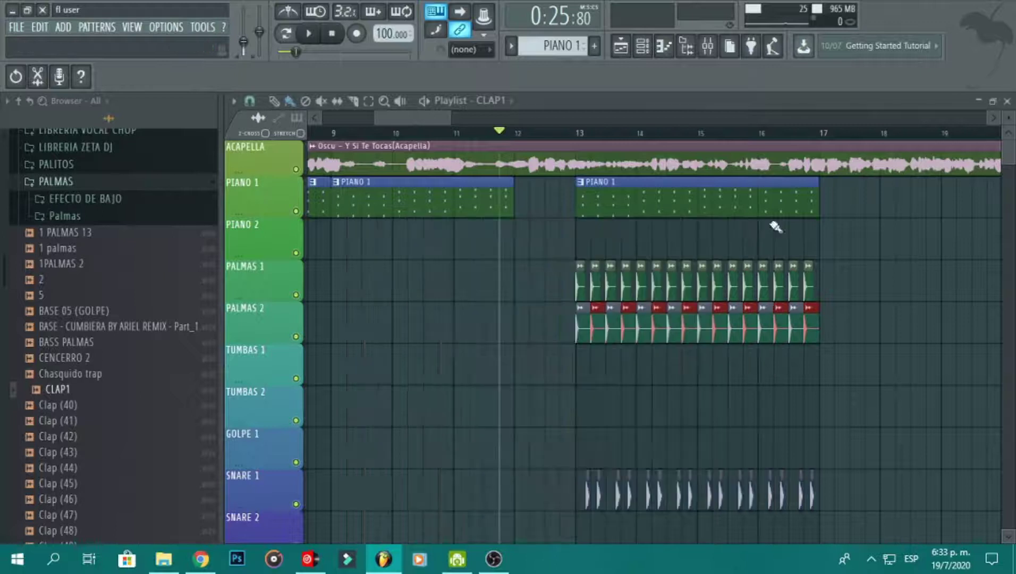
Lower the PALMAS 2 mixer volume to about 62% (-9.4 dB) and play back the section with the claps.
click(707, 46)
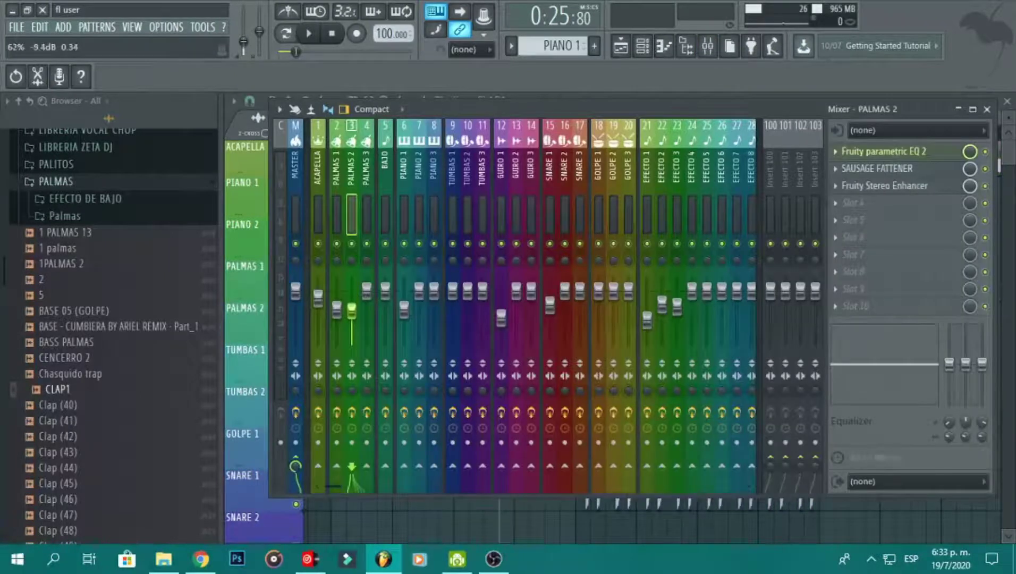
key(space)
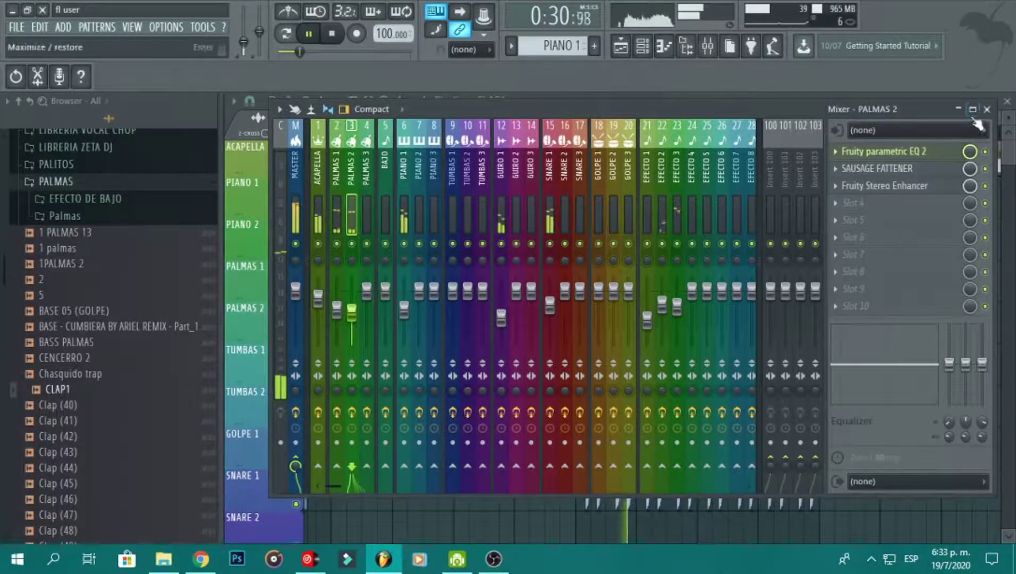
click(987, 109)
click(884, 392)
right_click(884, 395)
key(space)
scroll(485, 346, left, 2)
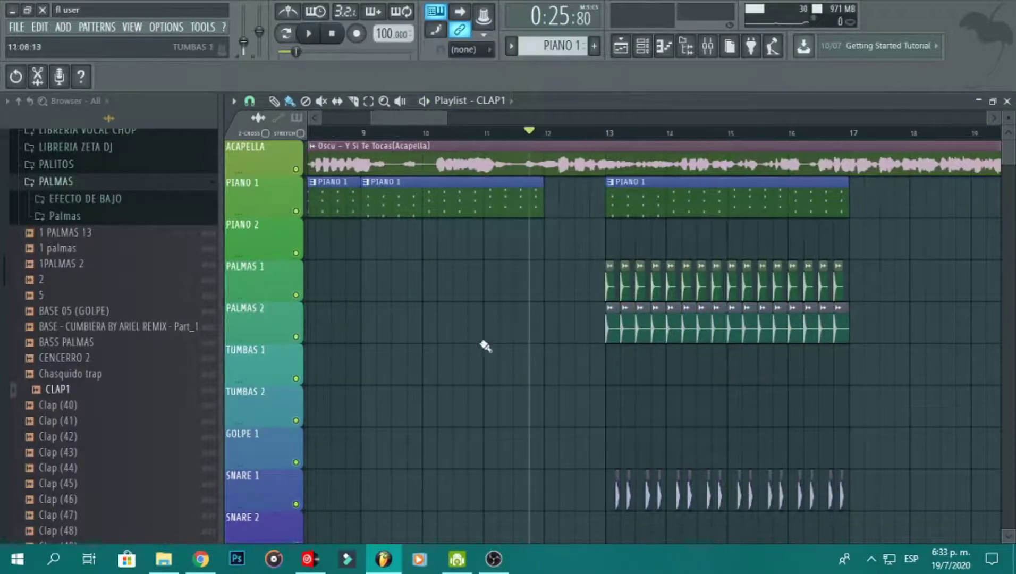
Open the SUBIDAS sample folder and place SUBIDA 1 in bar 12 among the effects tracks.
click(103, 186)
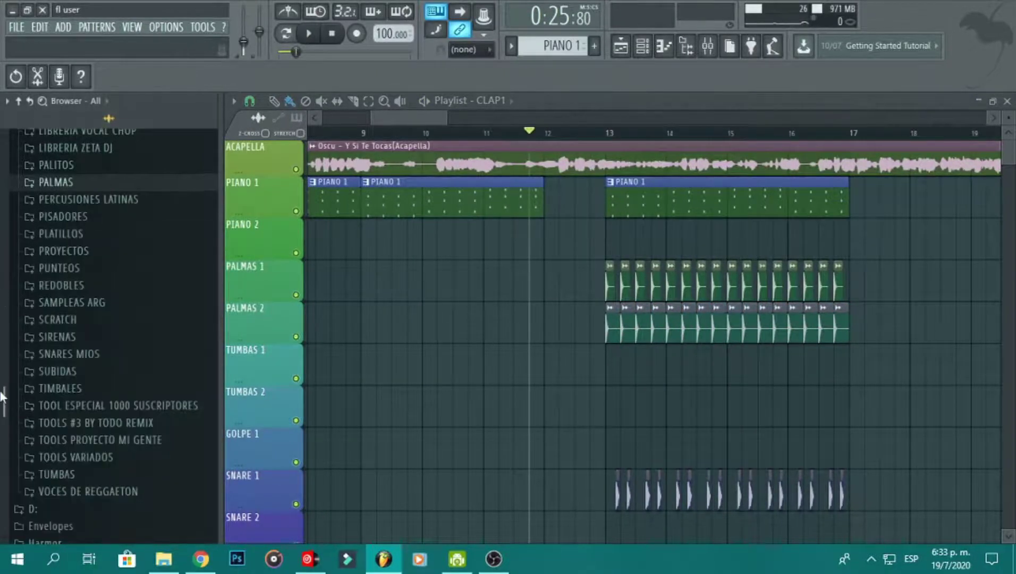
click(72, 372)
scroll(13, 374, down, 5)
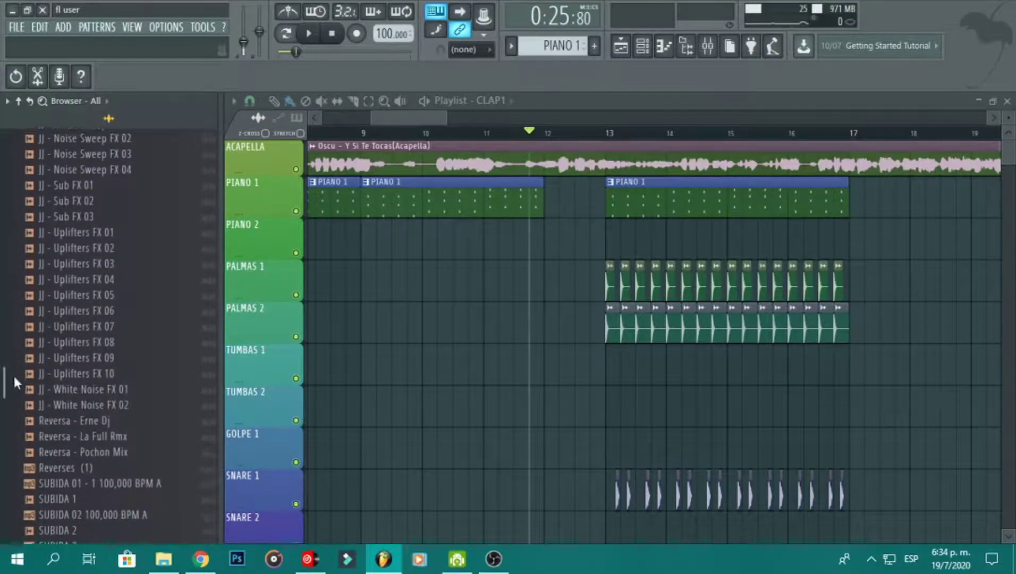
scroll(41, 403, down, 1)
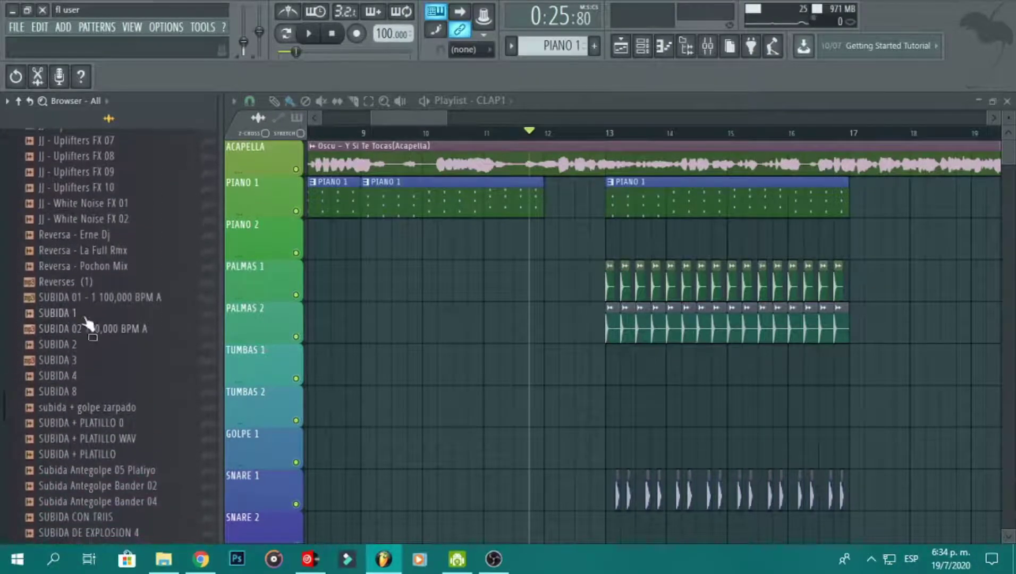
drag(59, 313, 564, 409)
drag(583, 443, 583, 444)
scroll(582, 443, down, 6)
scroll(582, 443, down, 4)
Set the SUBIDA 1 sample to Stretch mode and normalize it.
double_click(583, 444)
click(738, 384)
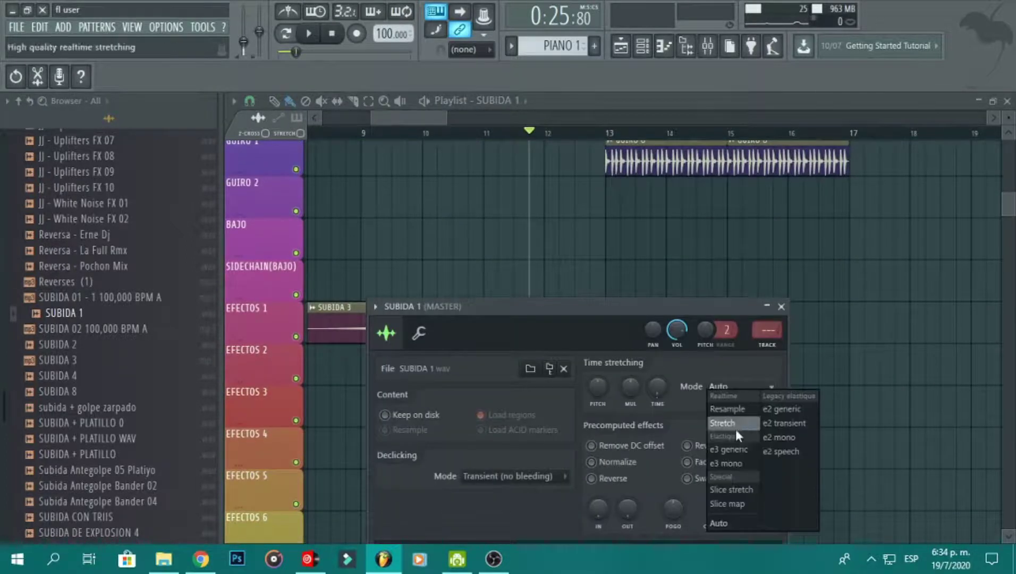
click(738, 424)
click(617, 462)
Route SUBIDA 1 to the EFECTO 4 mixer track and lower that track's volume to about 56% (-11.1 dB).
click(749, 47)
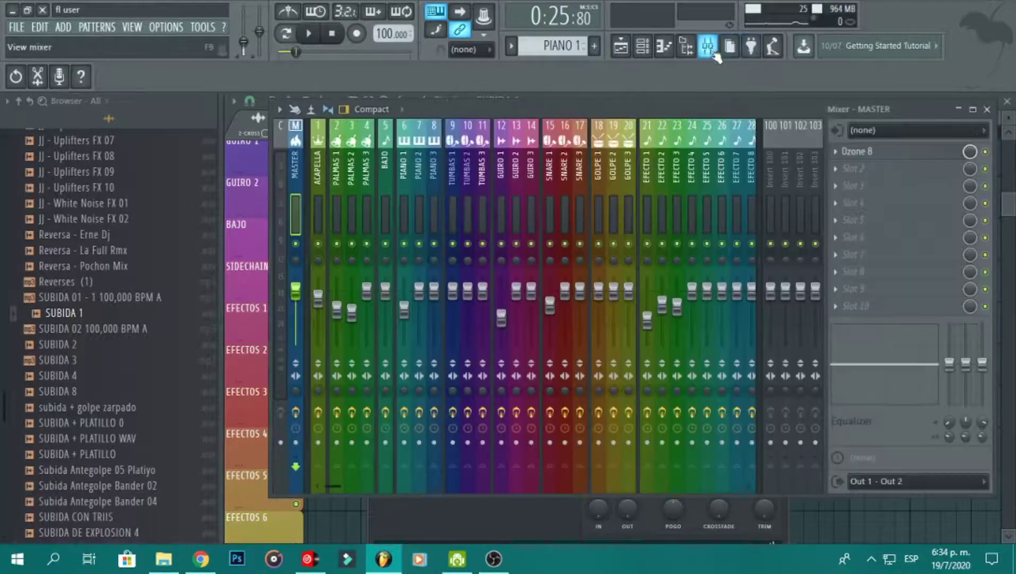
right_click(691, 211)
click(695, 243)
drag(692, 290, 693, 318)
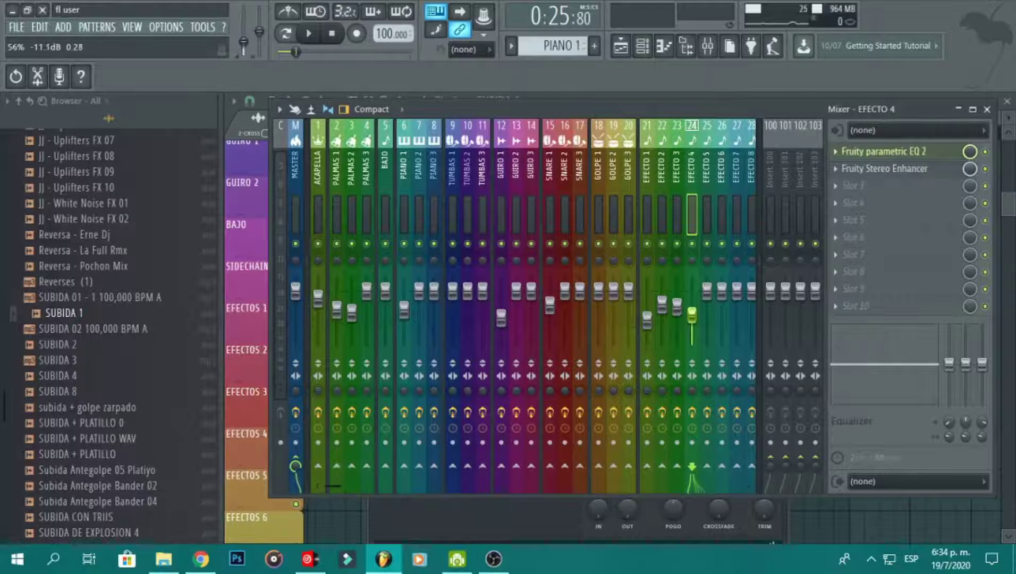
click(987, 110)
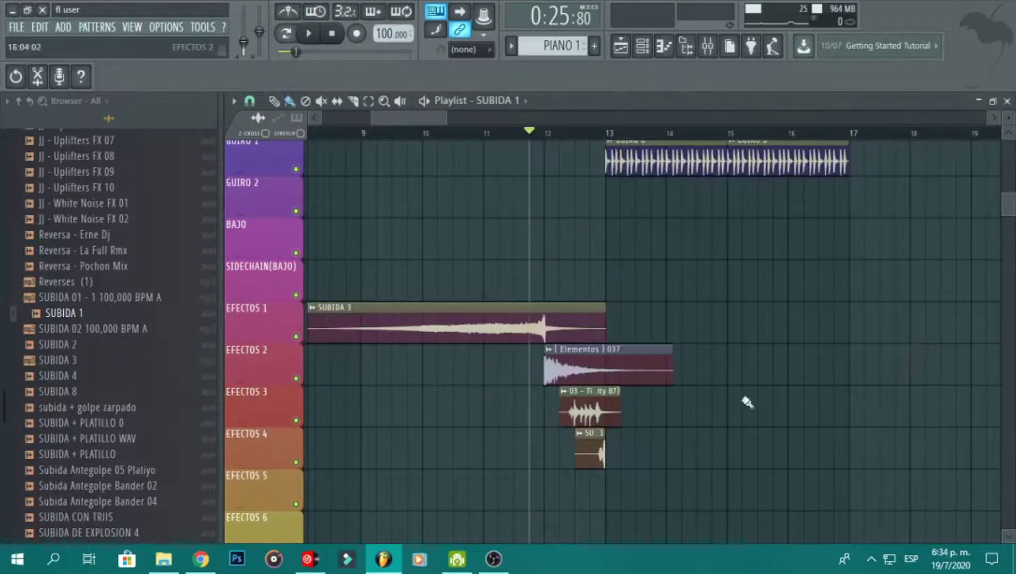
Close the SUBIDAS sample folder and open the PLATILLOS folder.
scroll(29, 349, up, 10)
scroll(31, 335, up, 6)
click(75, 304)
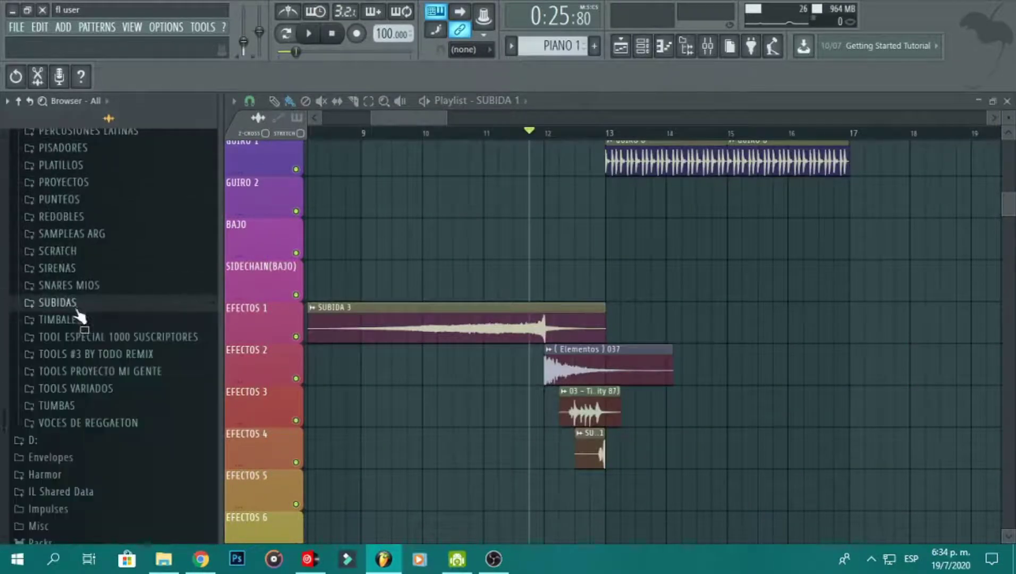
scroll(4, 394, up, 5)
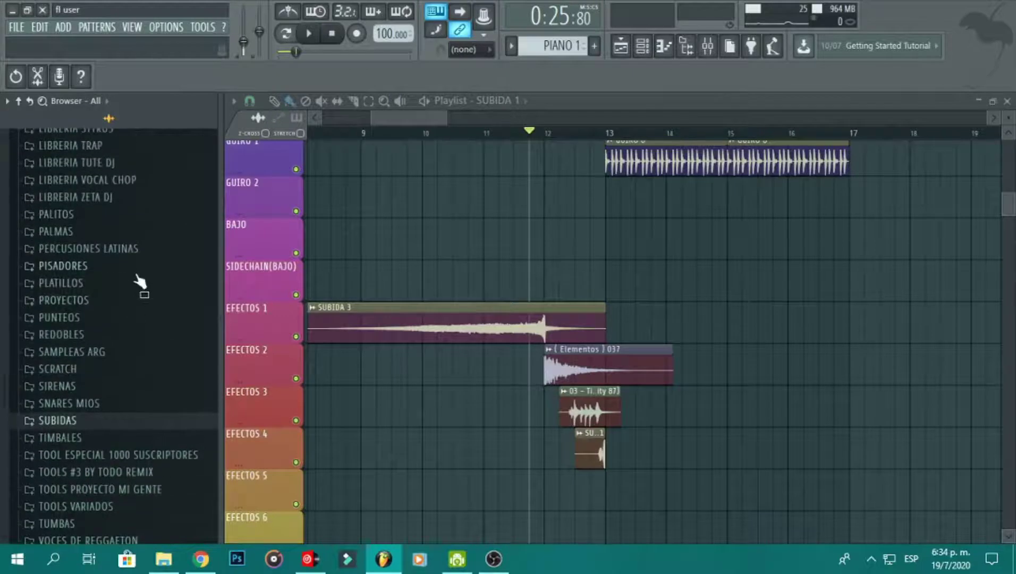
click(136, 282)
Audition the cymbal samples in PLATILLOS and place PLATILLO 7 at the start of bar 13 on the EFECTOS 4 track.
click(107, 169)
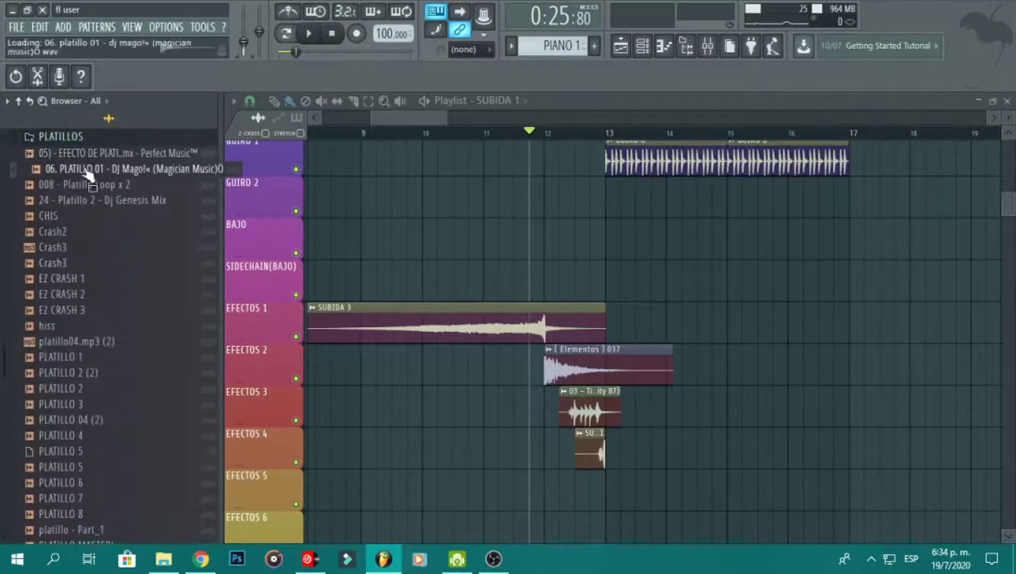
click(139, 186)
click(130, 231)
click(103, 374)
click(110, 362)
click(84, 405)
click(83, 437)
click(85, 466)
click(78, 483)
key(Down)
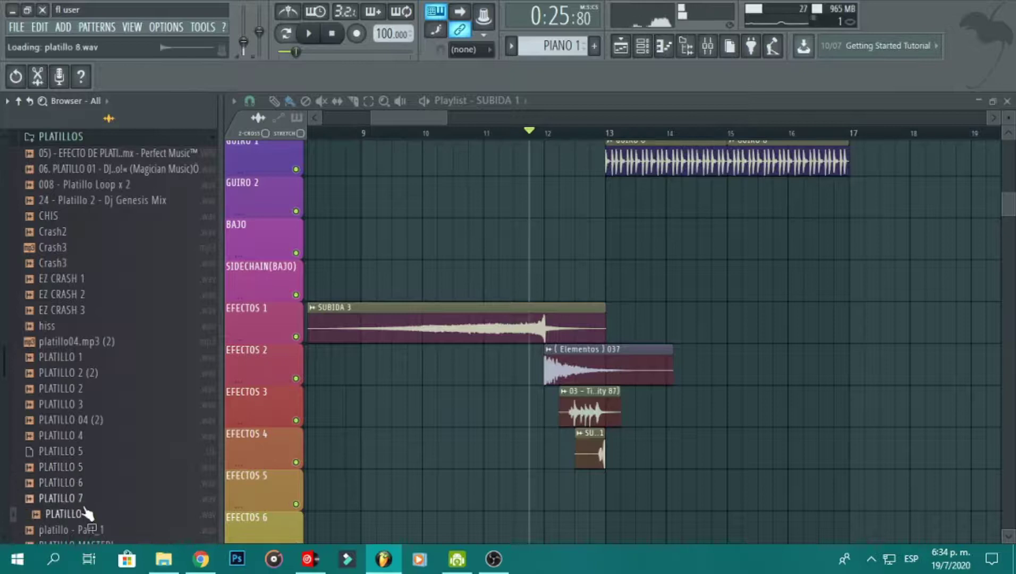
drag(86, 500, 648, 454)
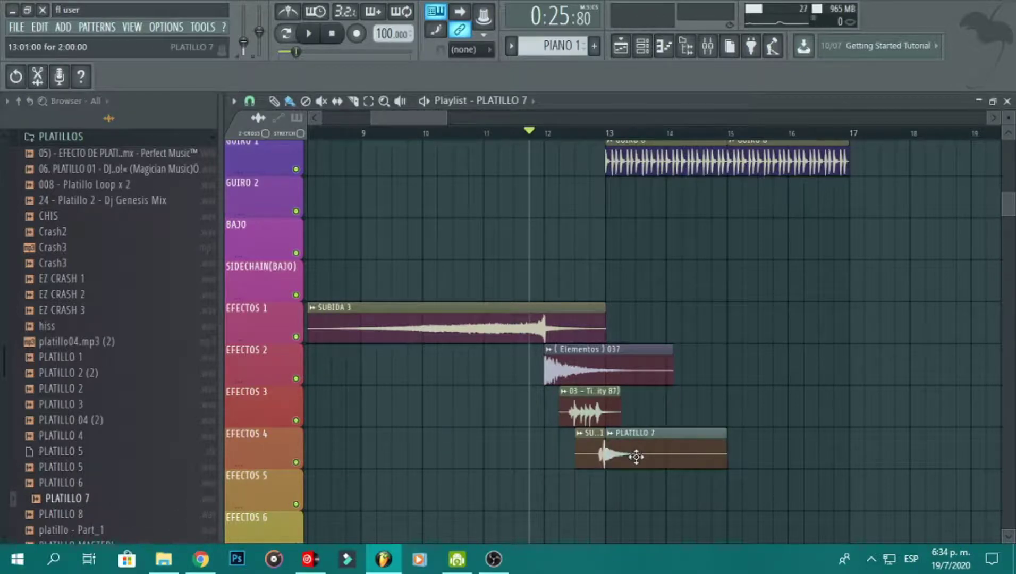
Set the PLATILLO 7 sample to Stretch mode, normalize it and turn its fade-out up fully.
double_click(638, 454)
click(601, 251)
click(589, 293)
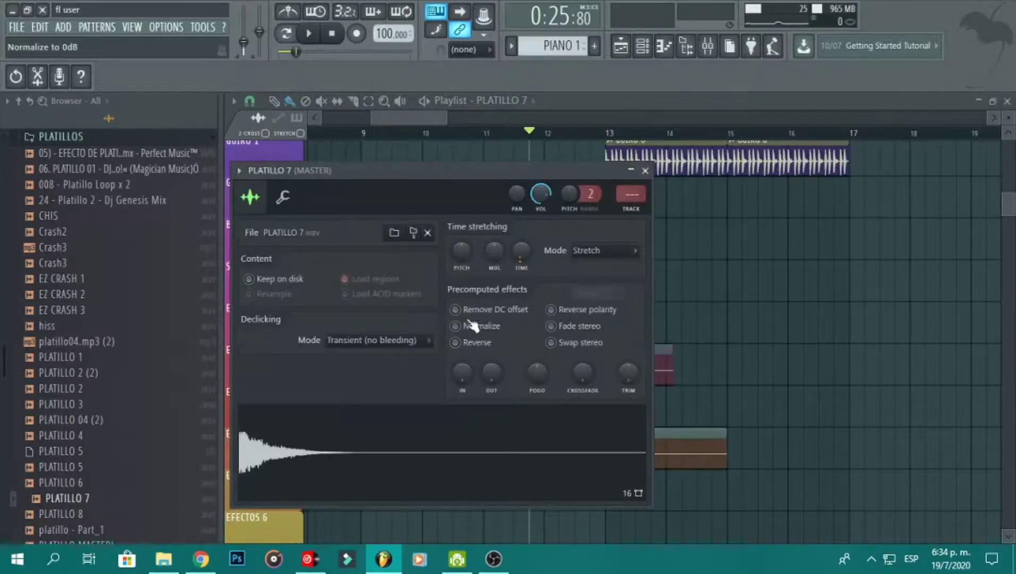
click(455, 326)
drag(491, 373, 491, 388)
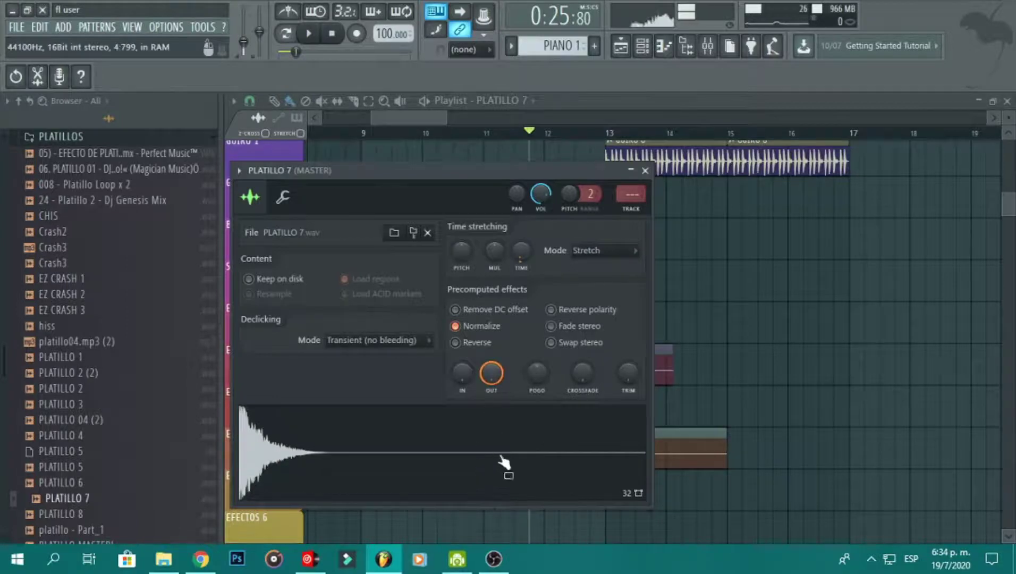
click(646, 171)
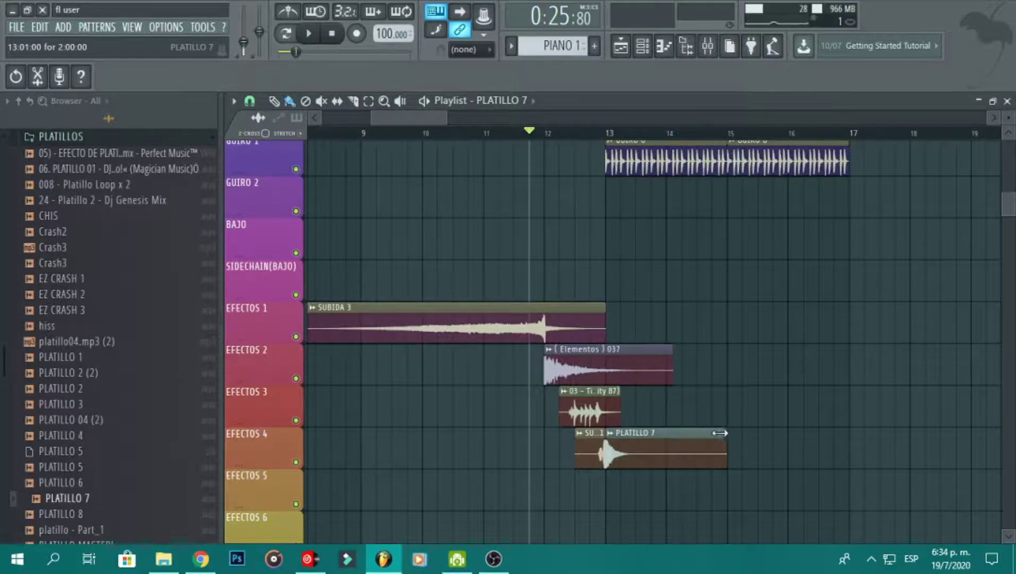
Shorten the PLATILLO 7 clip to one and a half bars and route it to the EFECTO 5 mixer track at a lower volume.
double_click(682, 440)
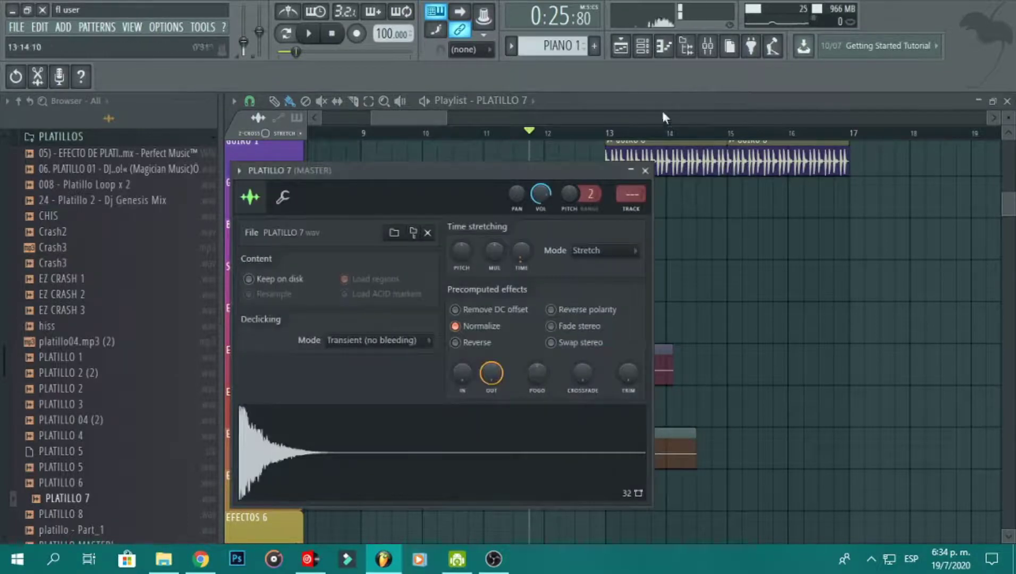
click(707, 45)
click(706, 223)
right_click(707, 225)
click(718, 241)
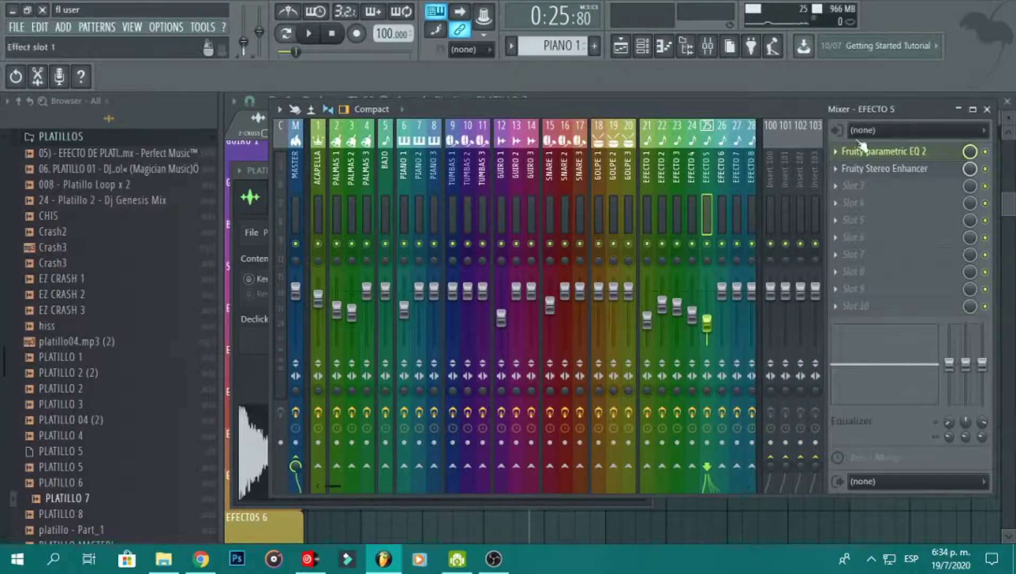
click(987, 110)
key(Escape)
Close the PLATILLOS folder and browse PROYECTOS down to its Proyecto subfolder.
scroll(334, 313, up, 5)
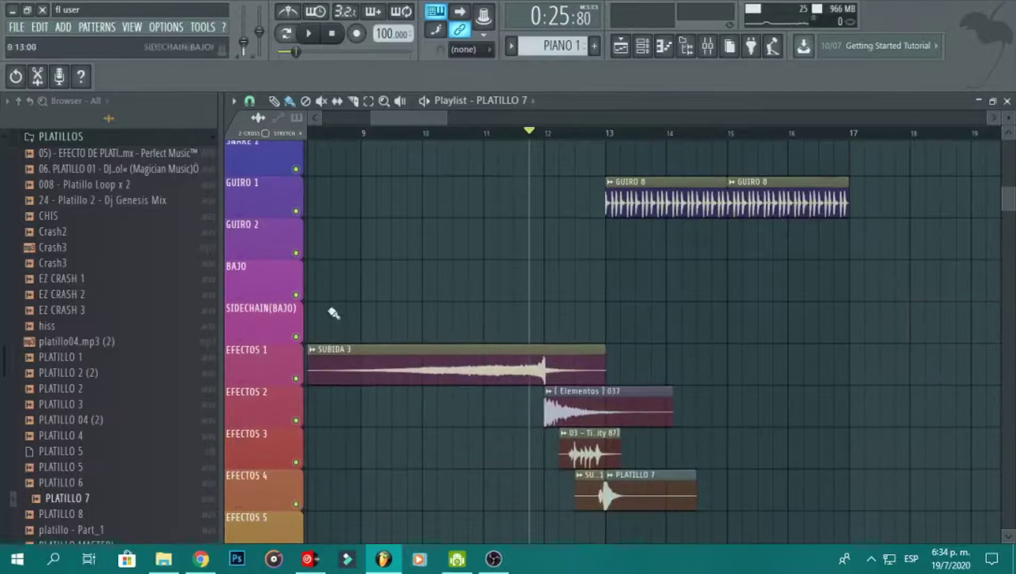
drag(3, 343, 6, 321)
click(74, 417)
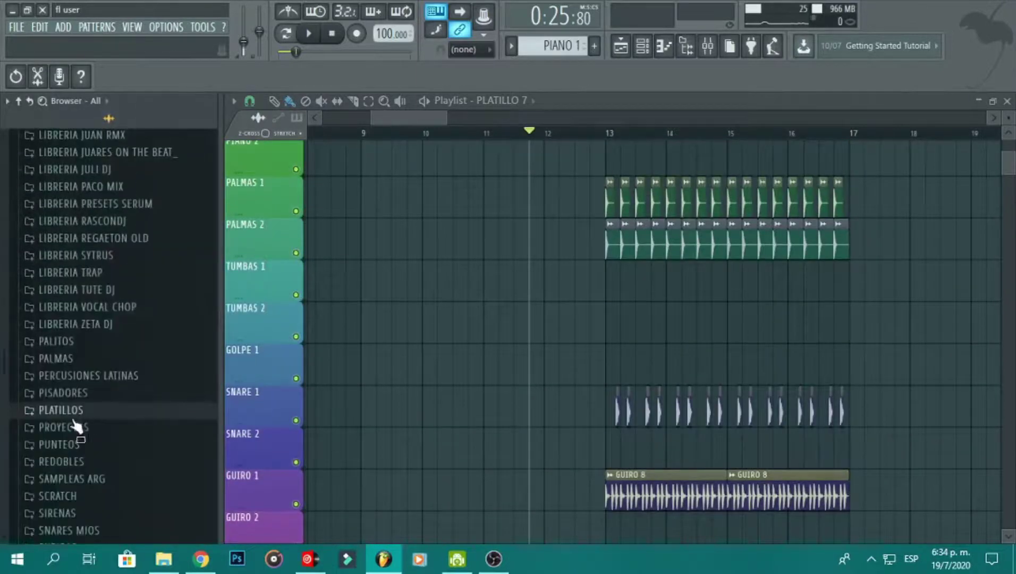
mouse_move(3, 360)
mouse_down()
mouse_move(5, 348)
mouse_move(5, 364)
mouse_up()
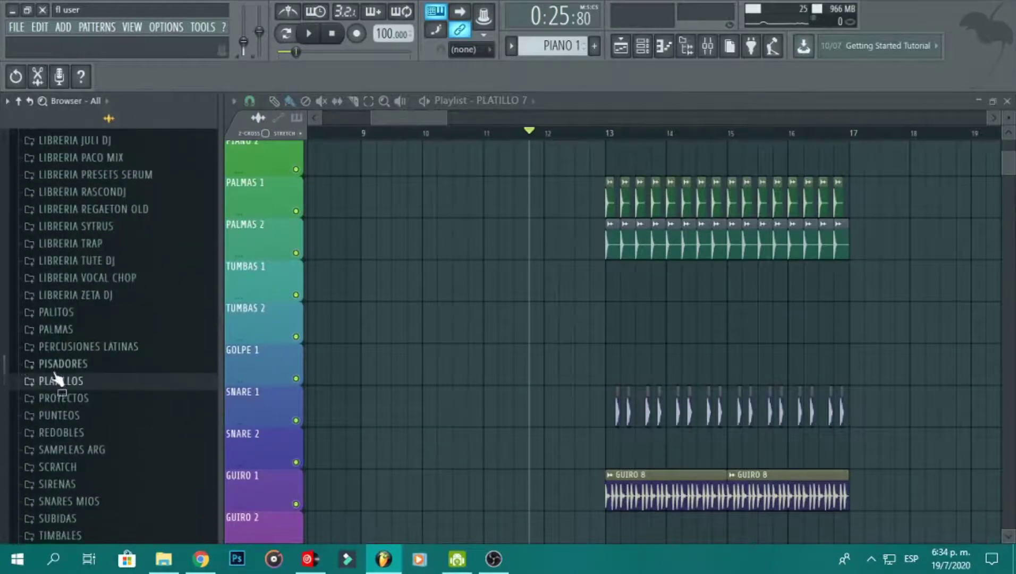
click(80, 396)
click(147, 435)
click(190, 464)
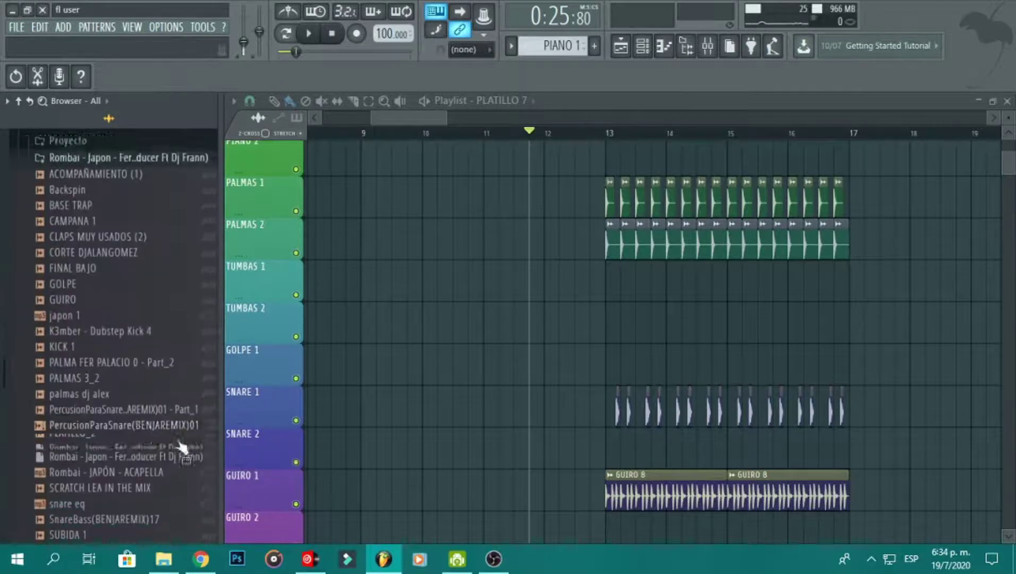
click(112, 140)
scroll(109, 140, up, 2)
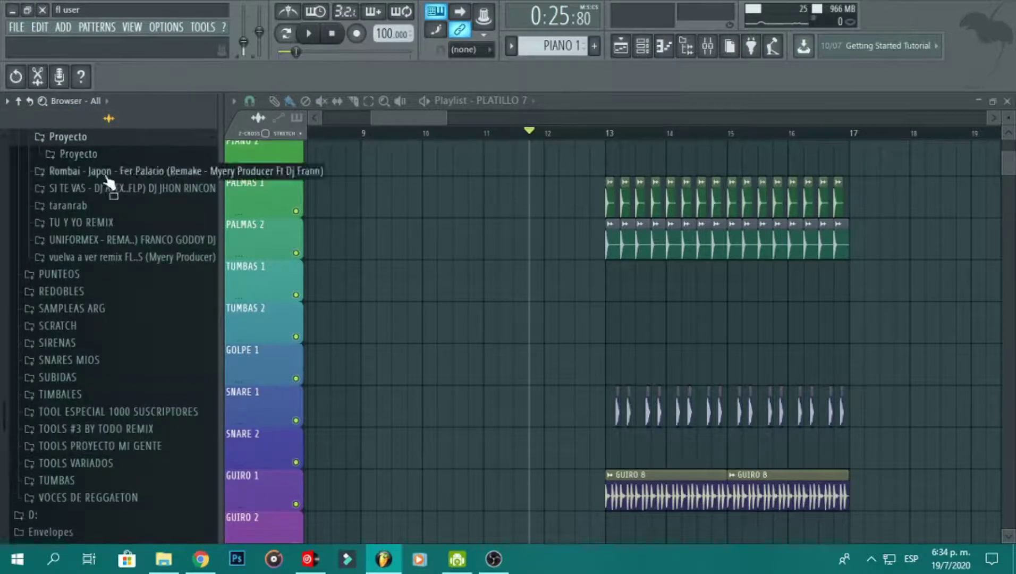
Open the nested Proyecto folder and place KICK 1 - Part_1 on every beat of the GOLPE 1 track from bar 13 to bar 17.
click(117, 157)
drag(101, 345, 618, 361)
drag(695, 358, 839, 353)
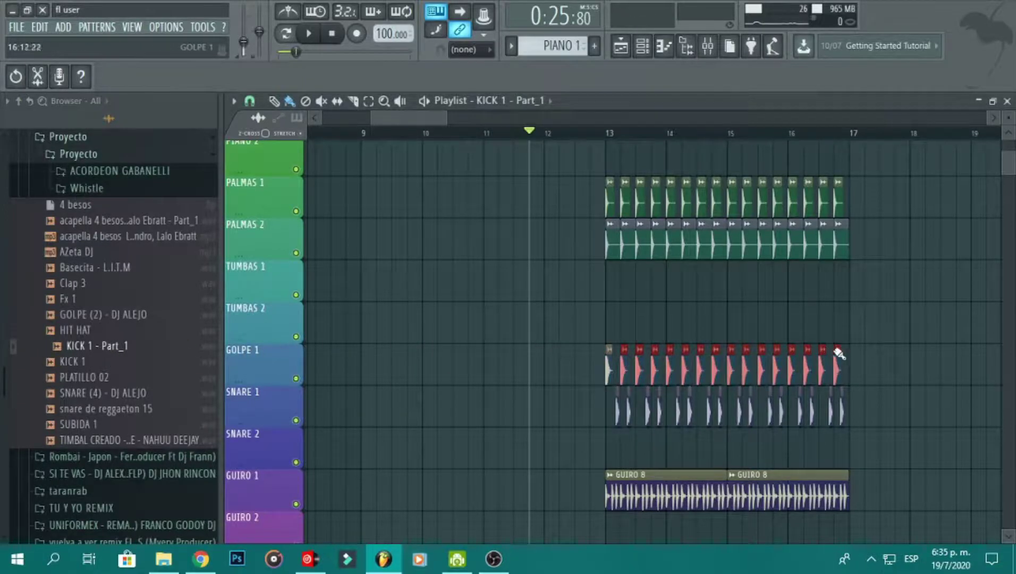
Normalize KICK 1 - Part_1 in Stretch mode with slight fade-in and fade-out, and route it to the GOLPE 1 mixer track.
double_click(841, 376)
click(643, 268)
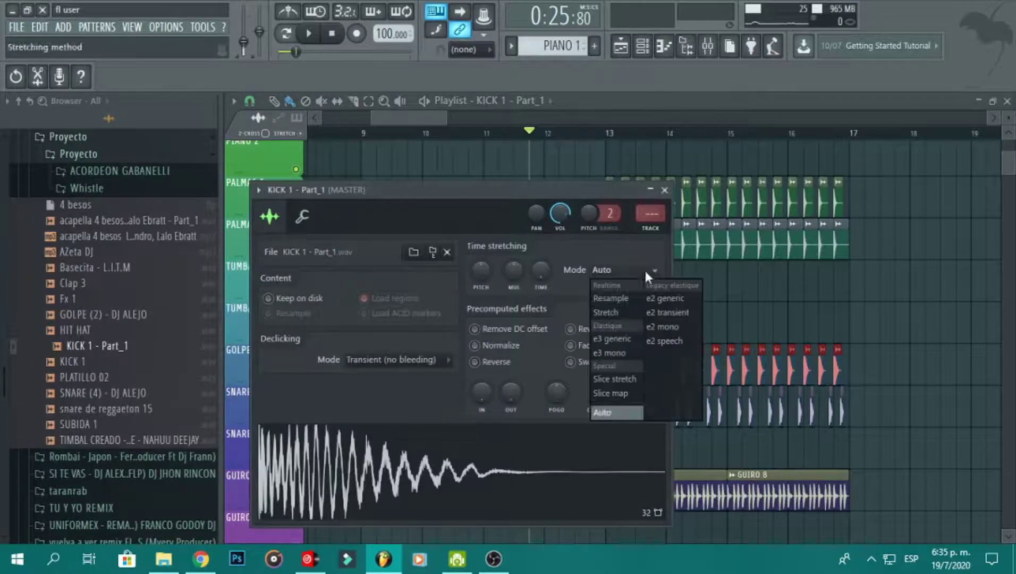
click(627, 310)
drag(500, 399, 500, 393)
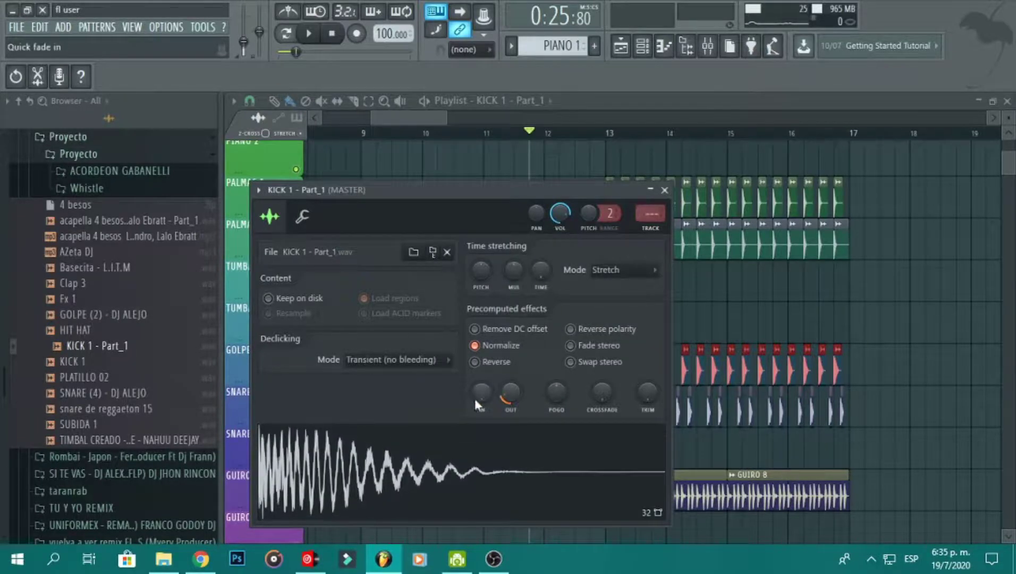
drag(482, 393, 481, 384)
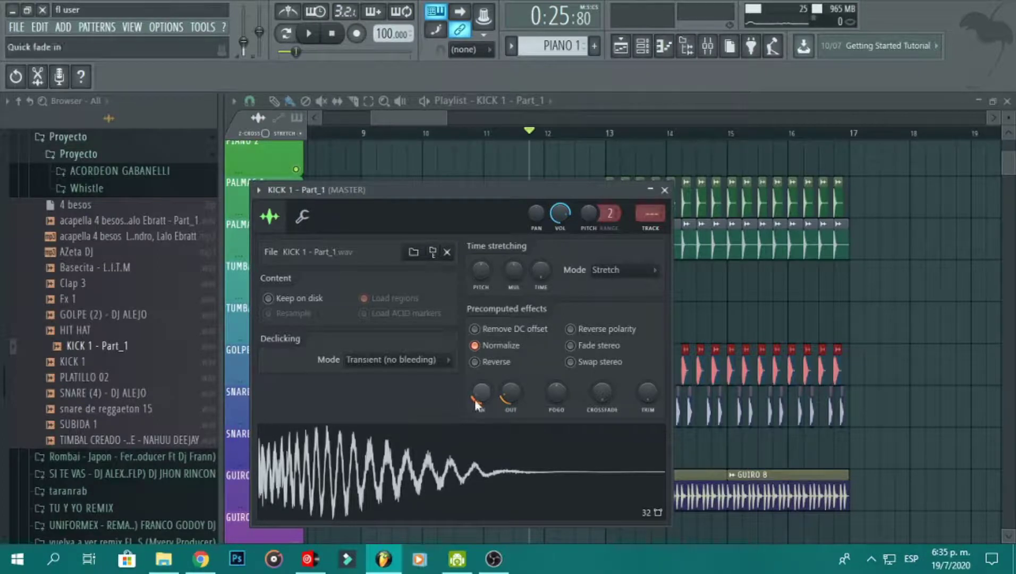
drag(651, 214, 650, 203)
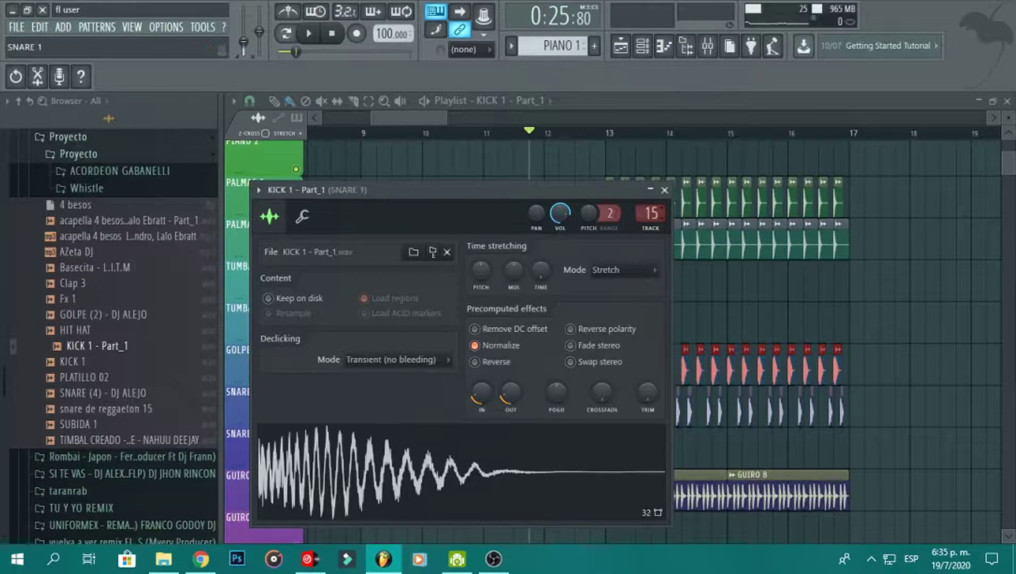
click(664, 190)
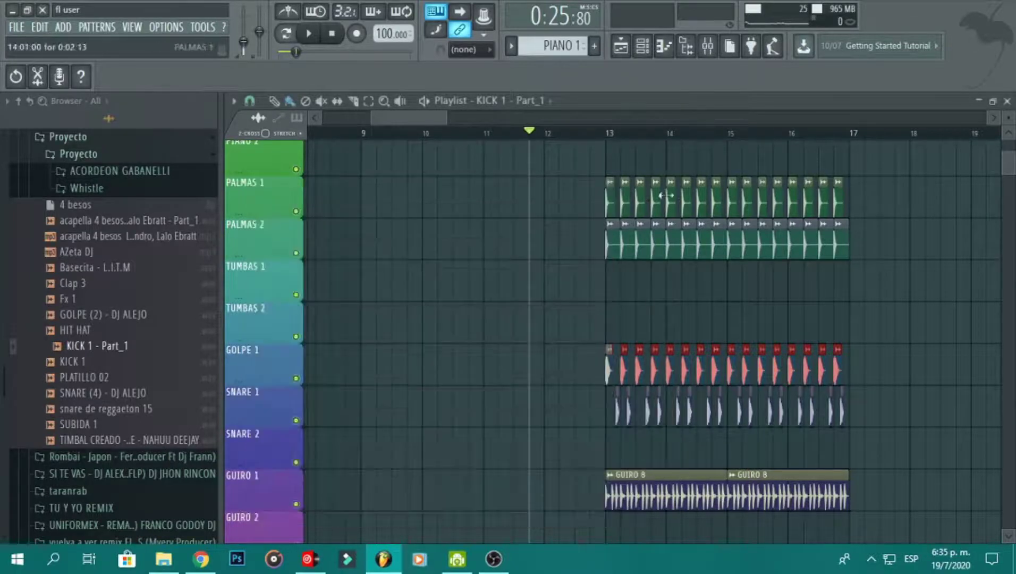
Lower the GOLPE 1 mixer volume to about 76% (-5.8 dB) and play back the section with the kick.
click(707, 47)
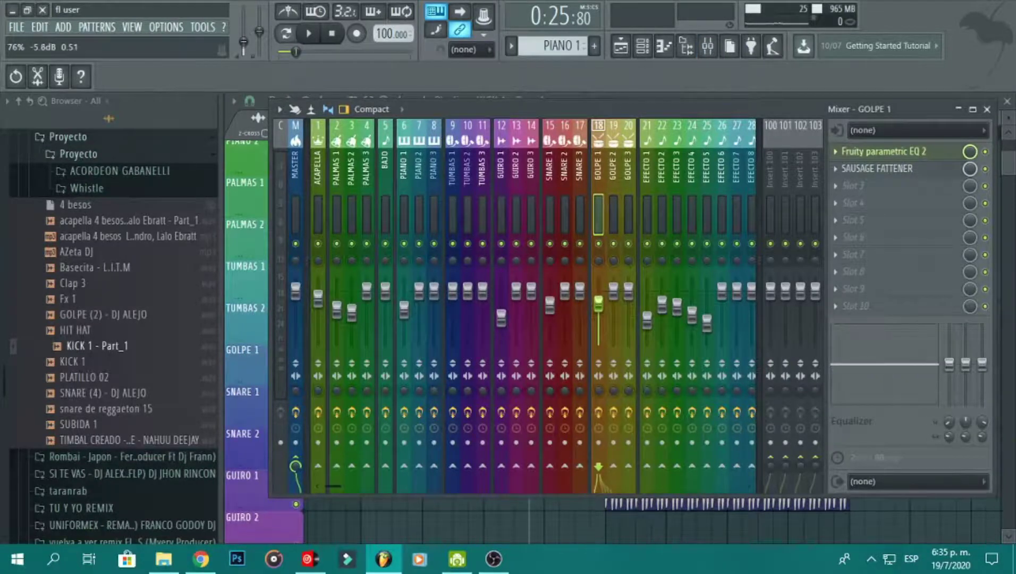
key(space)
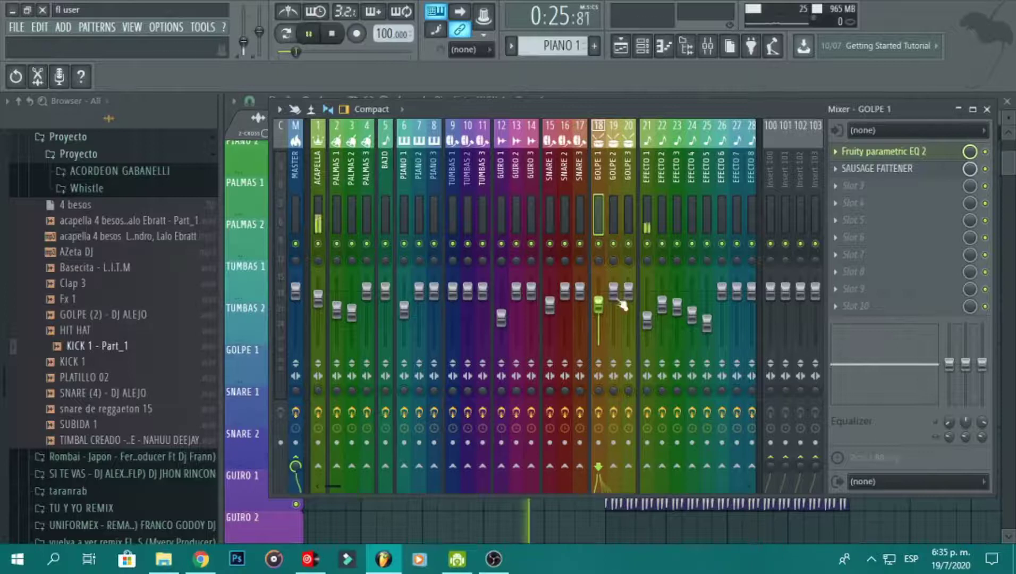
click(987, 108)
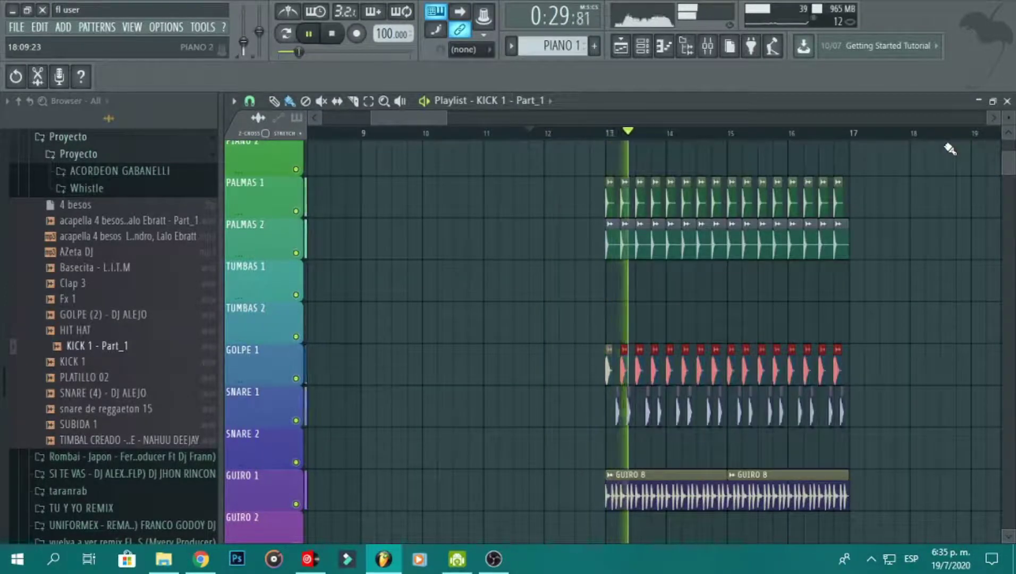
scroll(387, 255, left, 5)
scroll(386, 260, right, 2)
scroll(386, 260, up, 2)
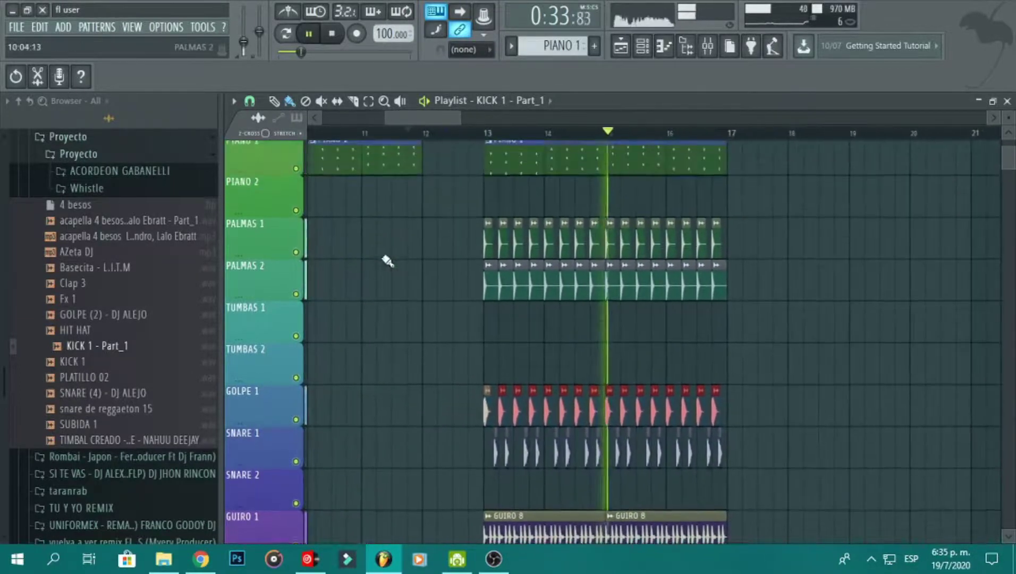
Set the ACAPELLA mixer track volume to about 84% (-3.7 dB) during playback.
double_click(583, 152)
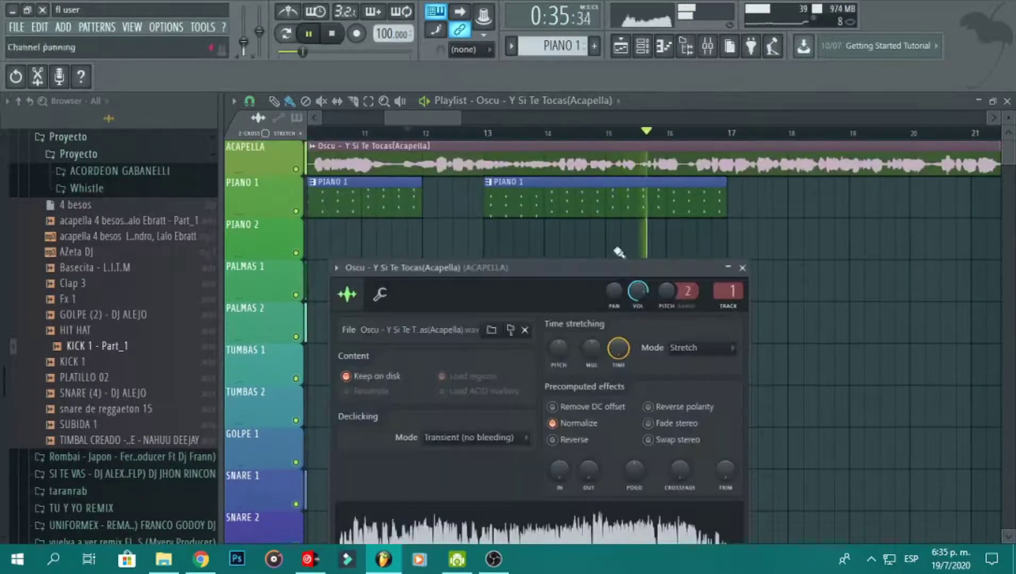
click(707, 46)
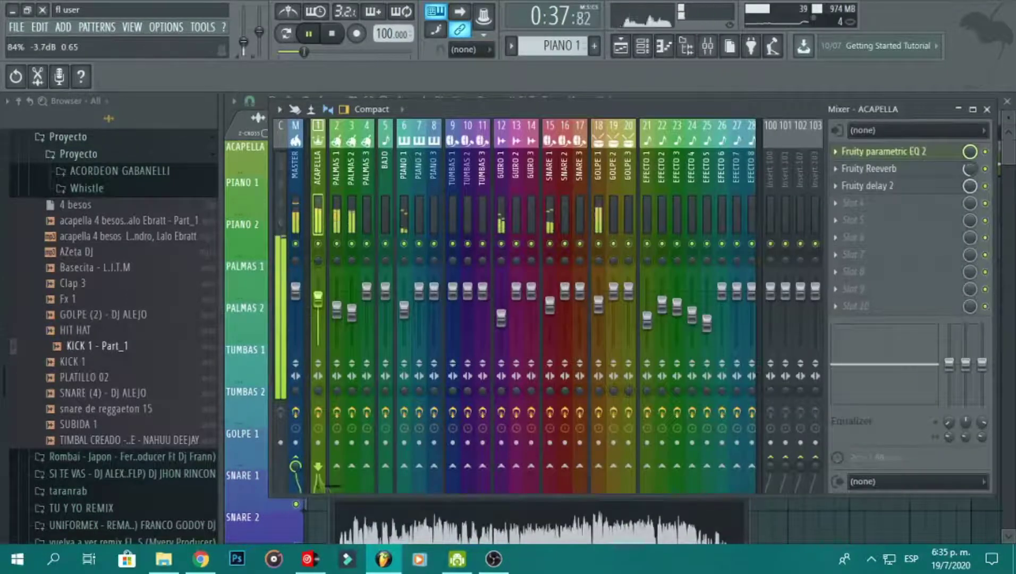
click(959, 111)
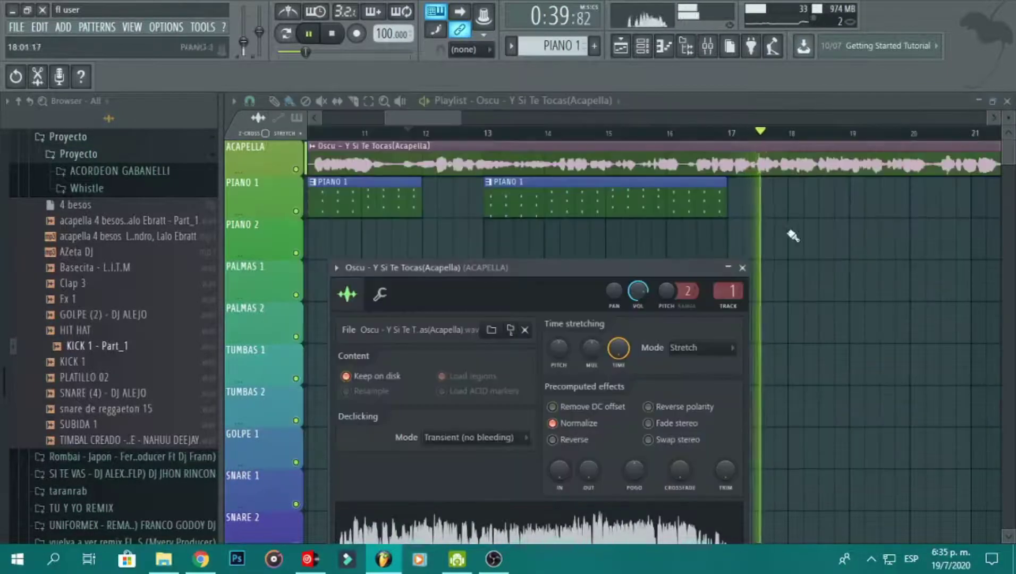
Close the acapella sample settings and replay the arrangement from around bar 12.
click(369, 102)
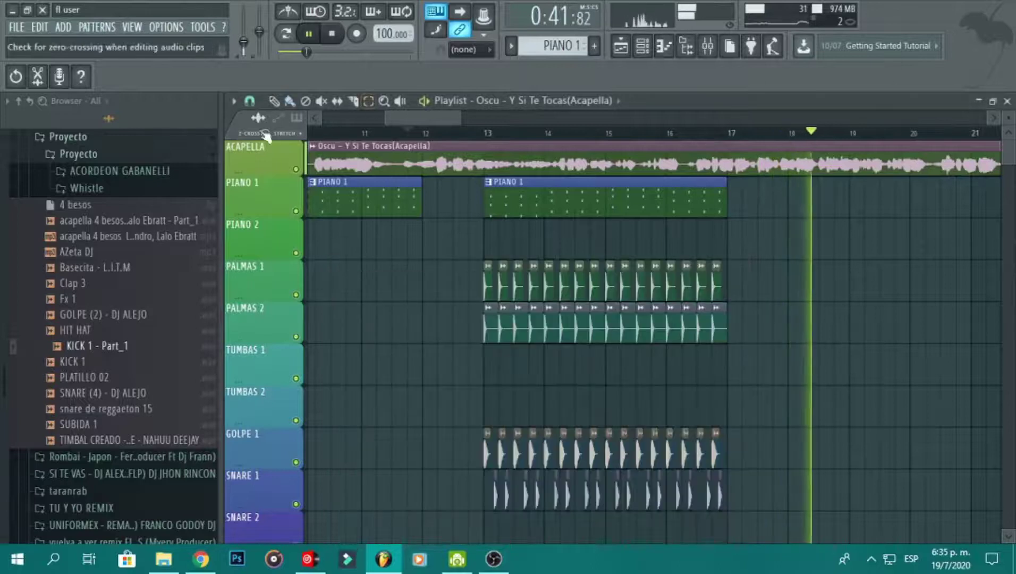
scroll(305, 136, left, 1)
key(space)
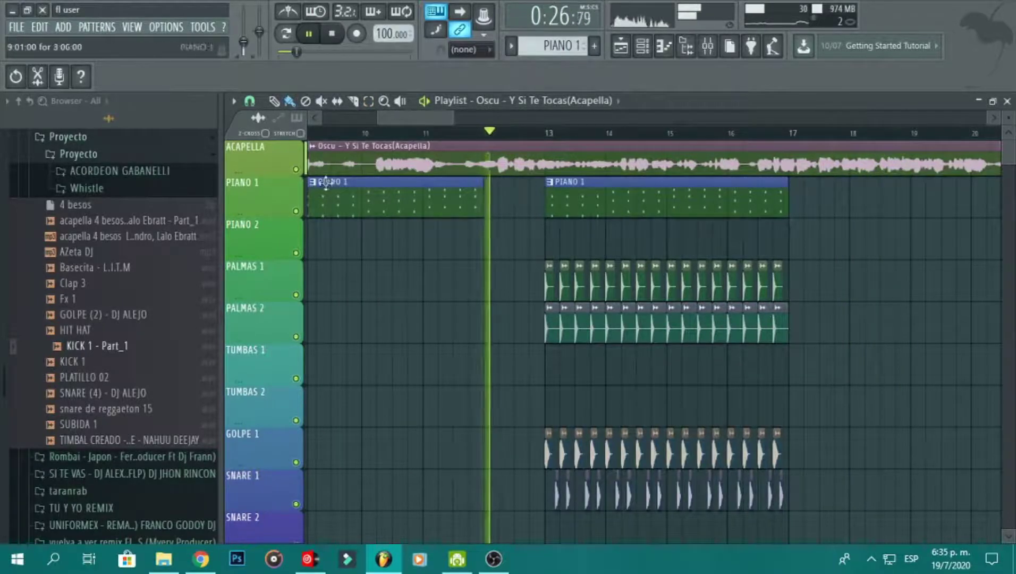
click(107, 144)
click(107, 144)
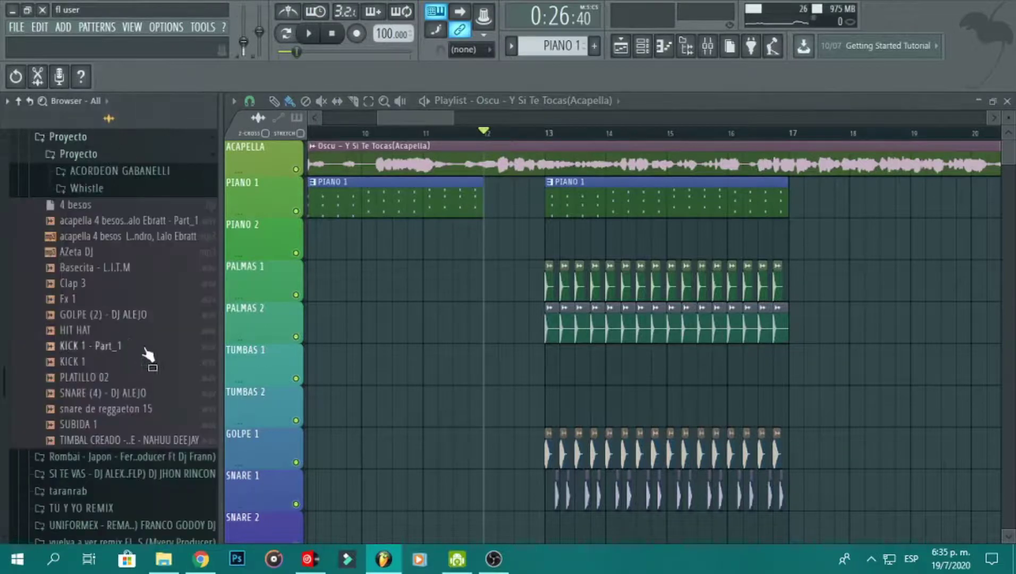
Place the Fx 1 sample on the EFECTOS 4 track from bar 9 and set it to Stretch mode with Normalize on.
click(147, 302)
drag(382, 363, 612, 390)
scroll(612, 390, down, 8)
scroll(613, 390, down, 3)
double_click(612, 381)
click(655, 291)
click(626, 332)
click(494, 365)
Route Fx 1 to the EFECTO 6 mixer track at about 23% (-22.7 dB) and adjust a low band in its parametric EQ.
click(707, 53)
click(723, 207)
right_click(722, 206)
click(714, 255)
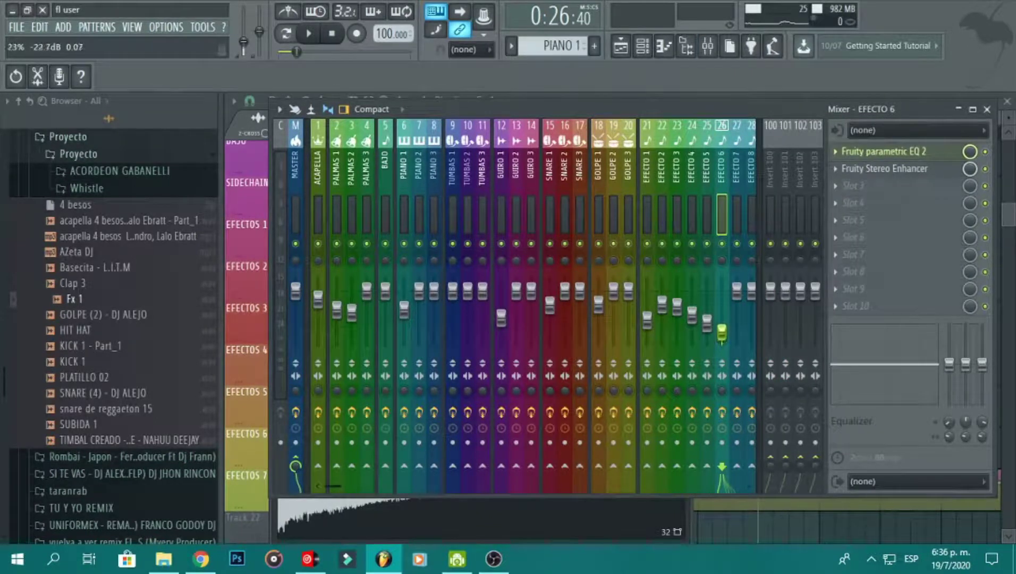
click(884, 152)
drag(395, 408, 537, 407)
click(817, 287)
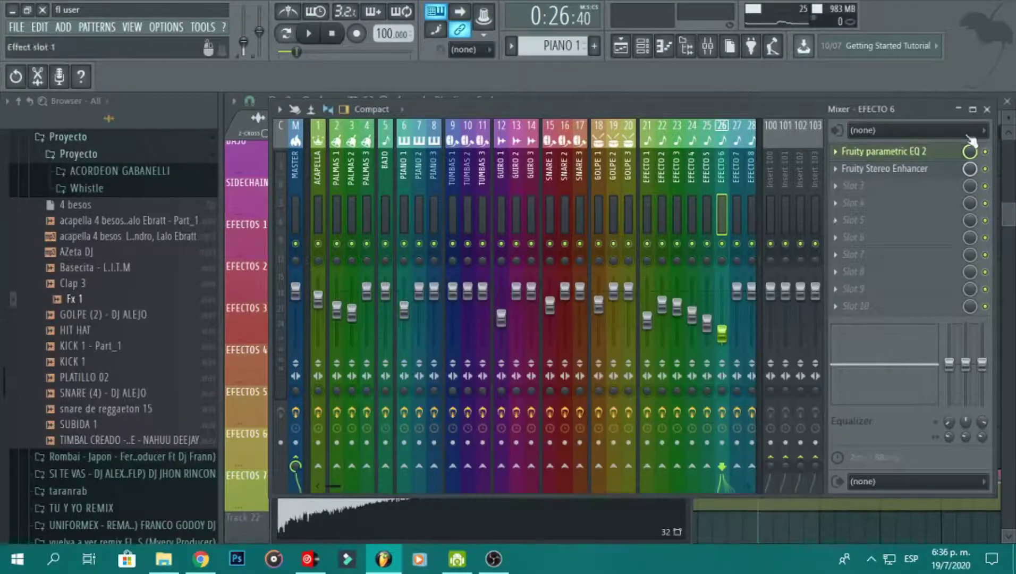
click(987, 109)
click(835, 420)
right_click(835, 420)
Browse the folders under PROYECTOS for a kick sample, auditioning KSHMR Punchy Kick 07 (D#).
drag(343, 386, 6, 348)
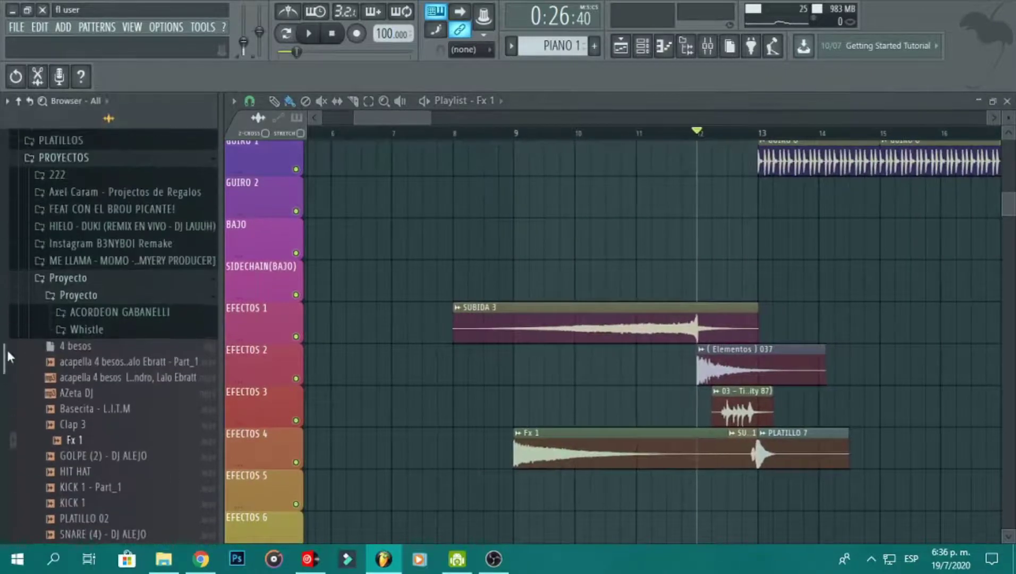
click(91, 279)
click(159, 263)
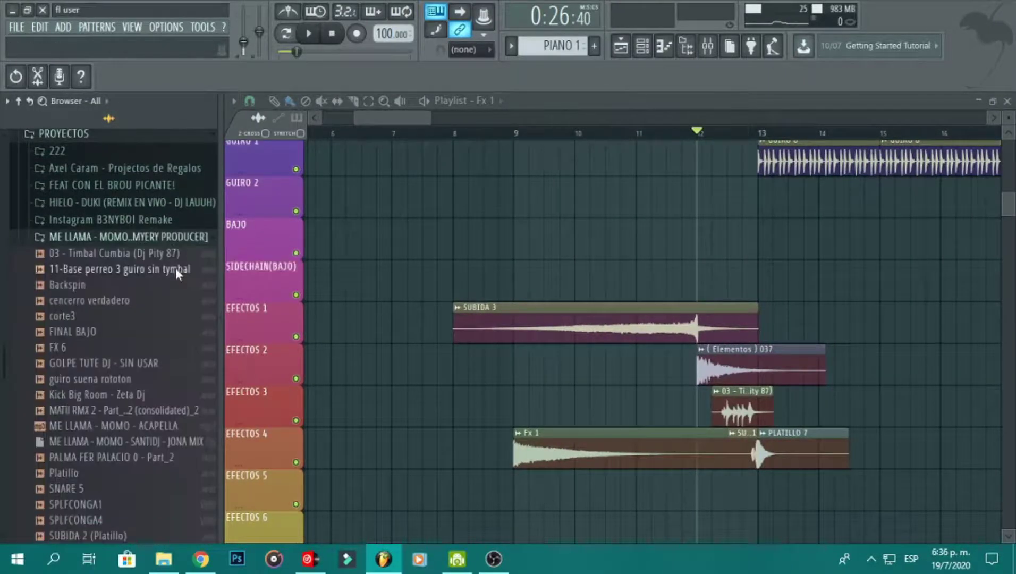
click(165, 239)
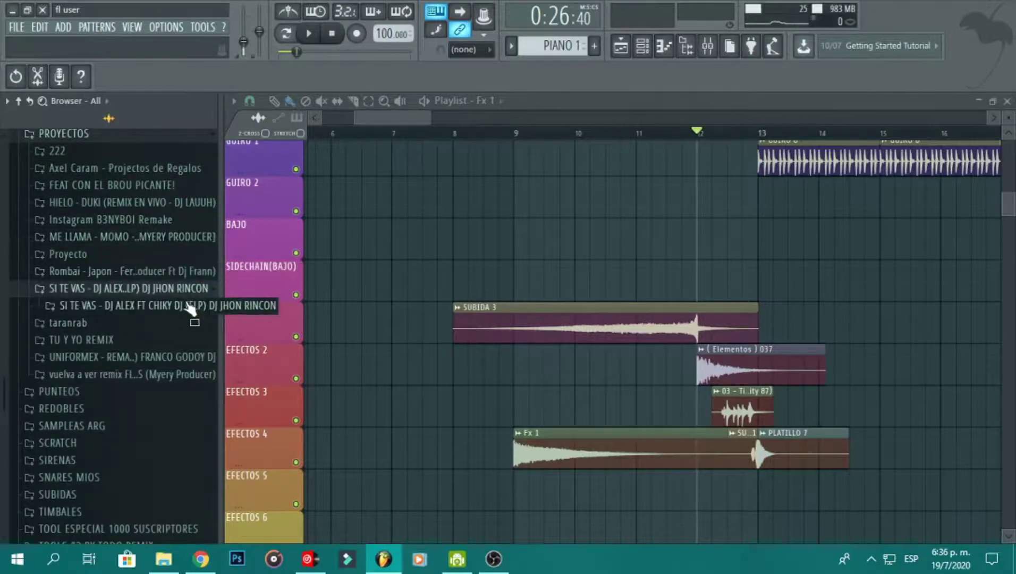
click(192, 290)
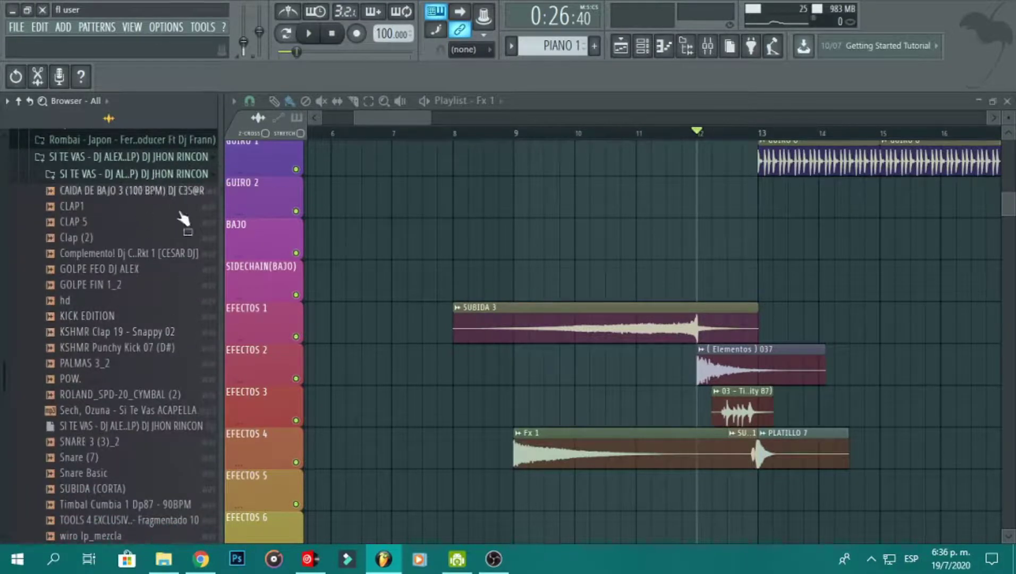
click(157, 348)
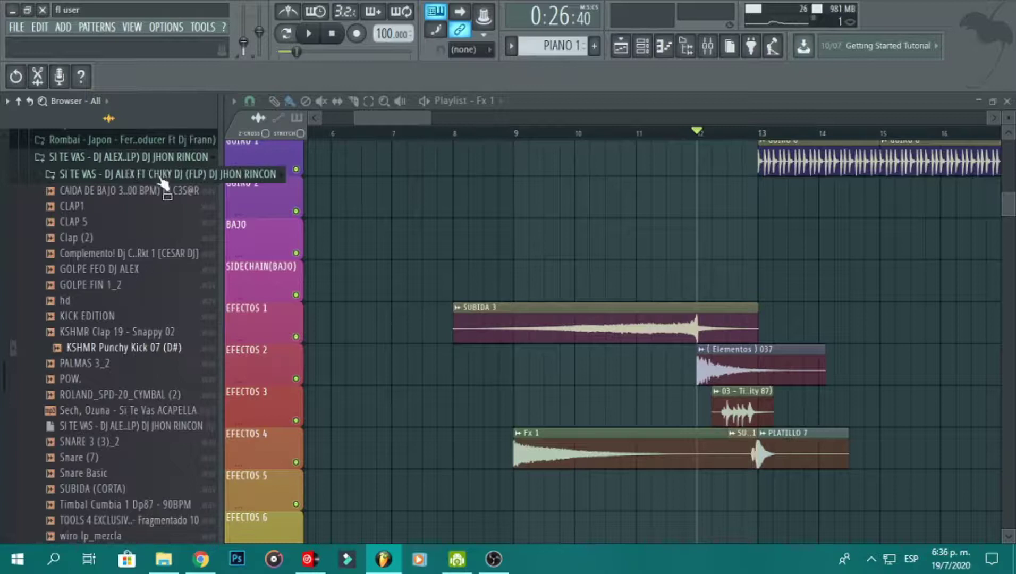
click(133, 157)
click(179, 224)
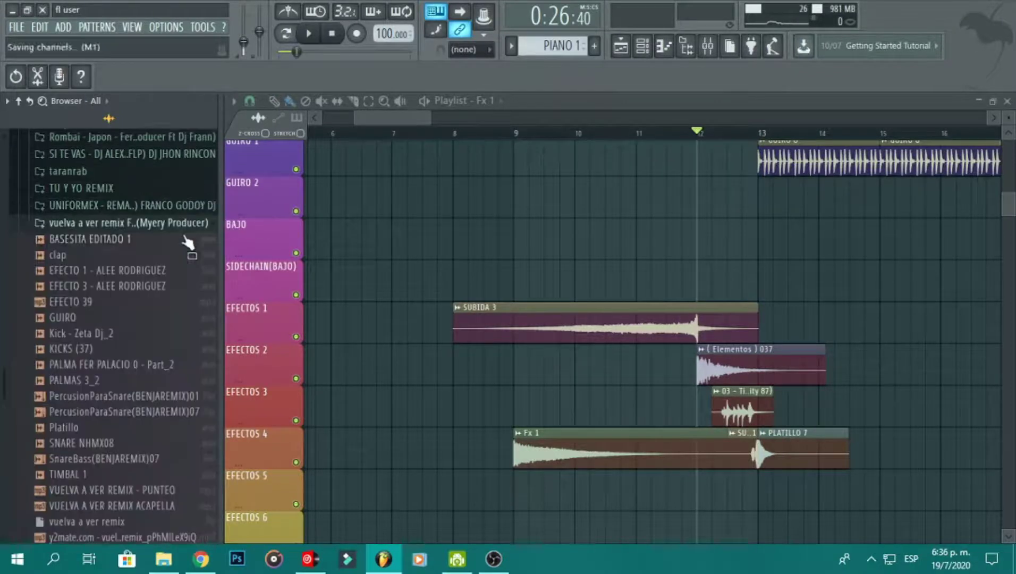
Audition the kicks in the "vuelva a ver remix" folder and paint Kick - Zeta Dj_2 on every GOLPE 1 beat from bar 9 to bar 12.
click(80, 348)
click(123, 332)
mouse_move(123, 333)
mouse_down()
mouse_move(530, 219)
mouse_move(544, 224)
mouse_move(550, 243)
mouse_move(533, 290)
mouse_move(604, 335)
mouse_move(585, 395)
mouse_move(549, 413)
mouse_move(654, 408)
mouse_up()
scroll(550, 243, up, 6)
scroll(534, 293, up, 2)
scroll(595, 367, up, 2)
scroll(550, 414, down, 1)
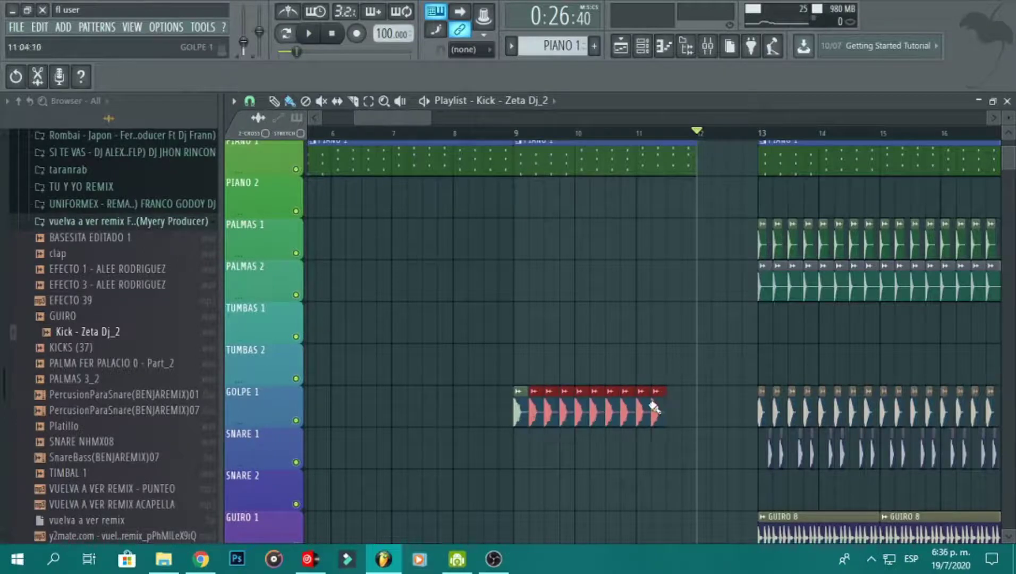
Normalize Kick - Zeta Dj_2 in Stretch mode and add a slight fade-in and a fade-out of about 20%.
double_click(693, 403)
click(662, 309)
click(659, 356)
drag(544, 432, 527, 426)
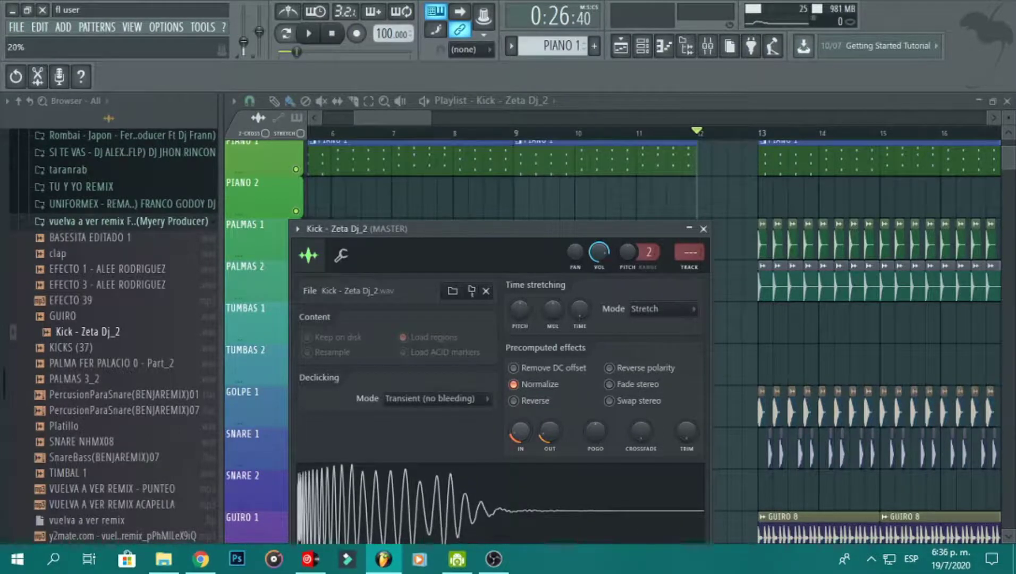
Route the kick to the EFECTO 7 mixer track at about 69% (-7.4 dB) and move a parametric EQ band to a lower frequency.
click(708, 46)
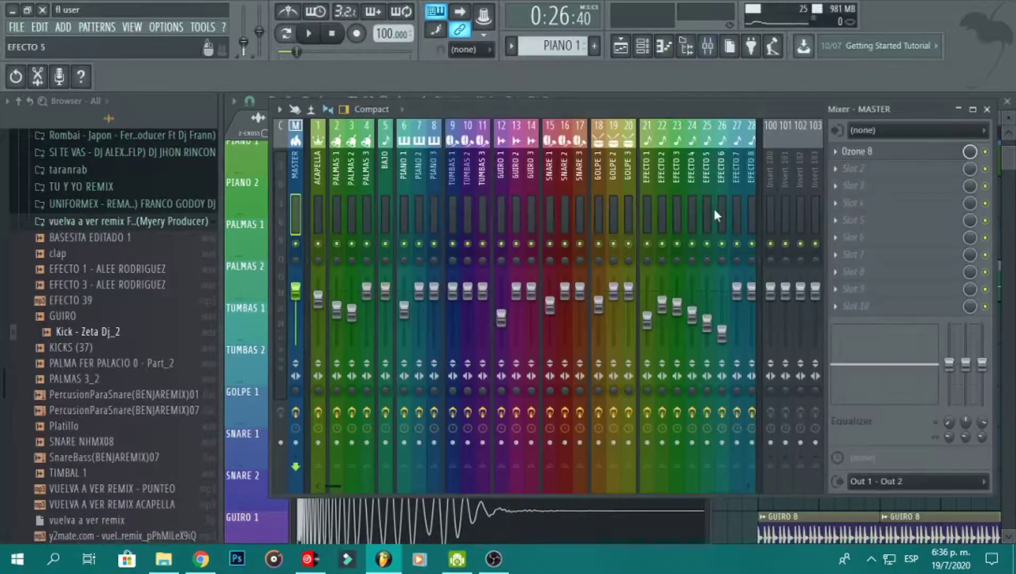
right_click(736, 216)
click(735, 241)
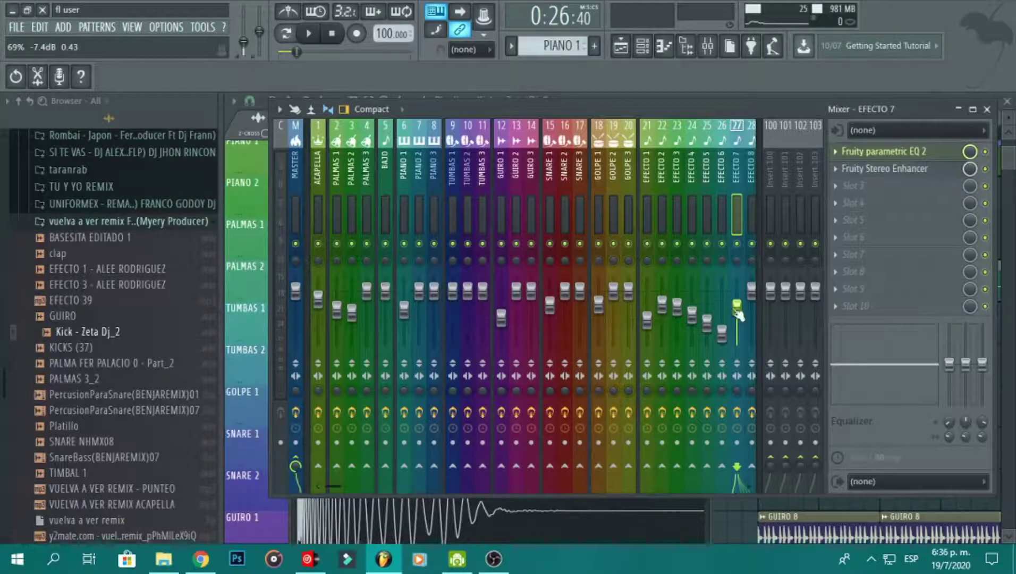
click(904, 152)
drag(535, 291, 394, 291)
click(701, 170)
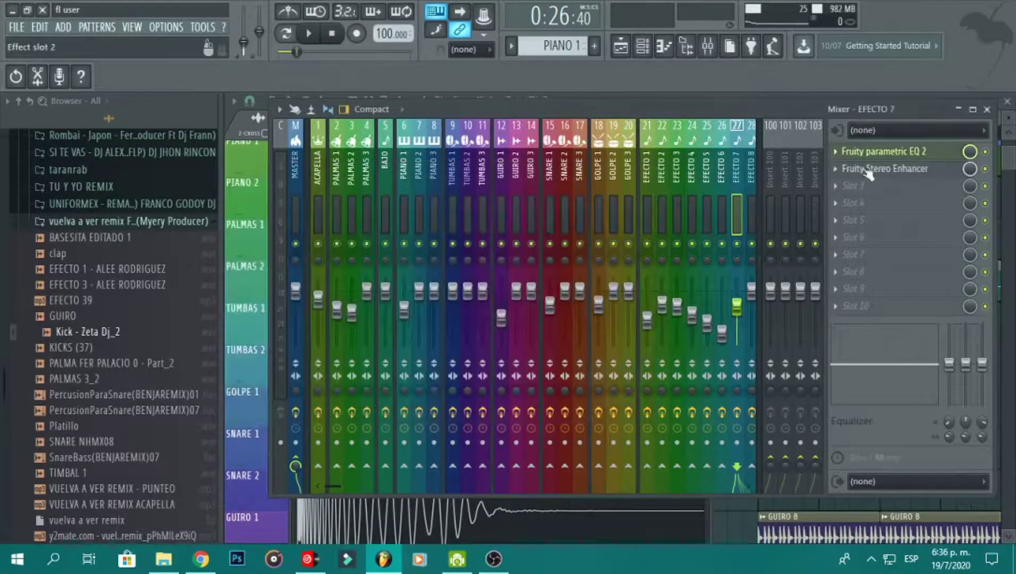
Replace the Stereo Enhancer on EFECTO 7 with SAUSAGE FATTENER, setting Fatness and Color to 1.0%.
click(830, 171)
mouse_move(850, 176)
click(576, 48)
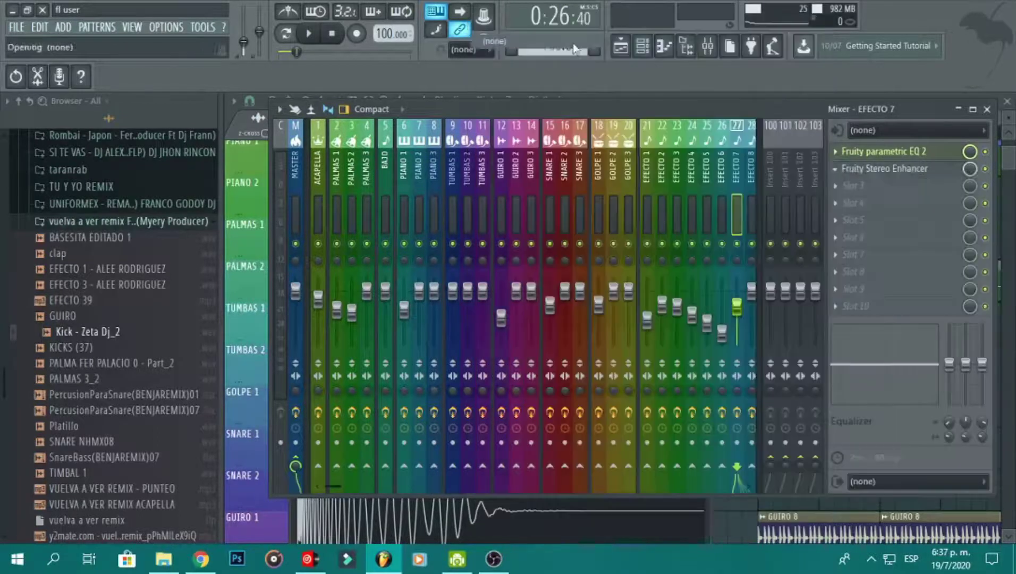
click(845, 169)
click(666, 106)
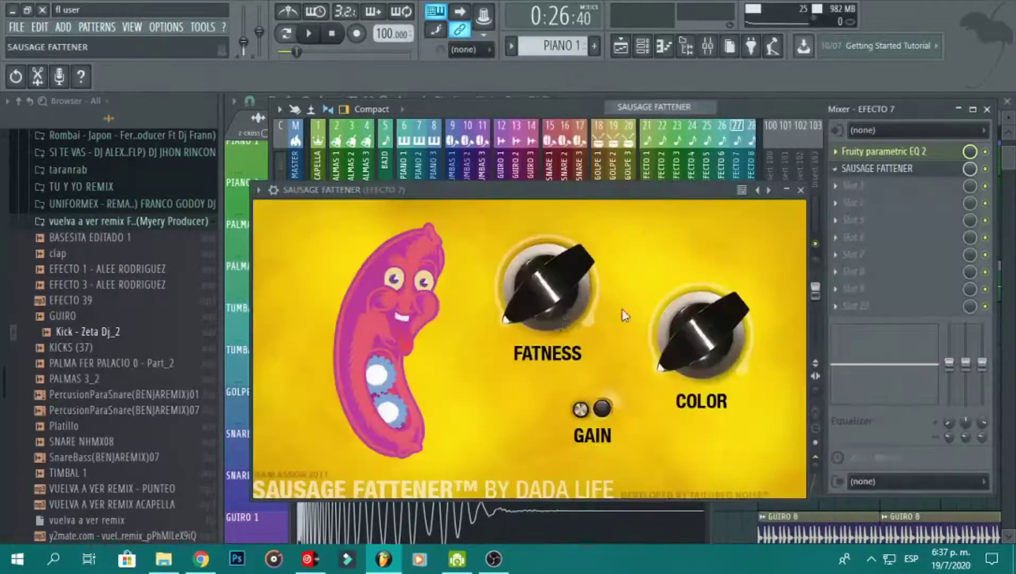
click(545, 309)
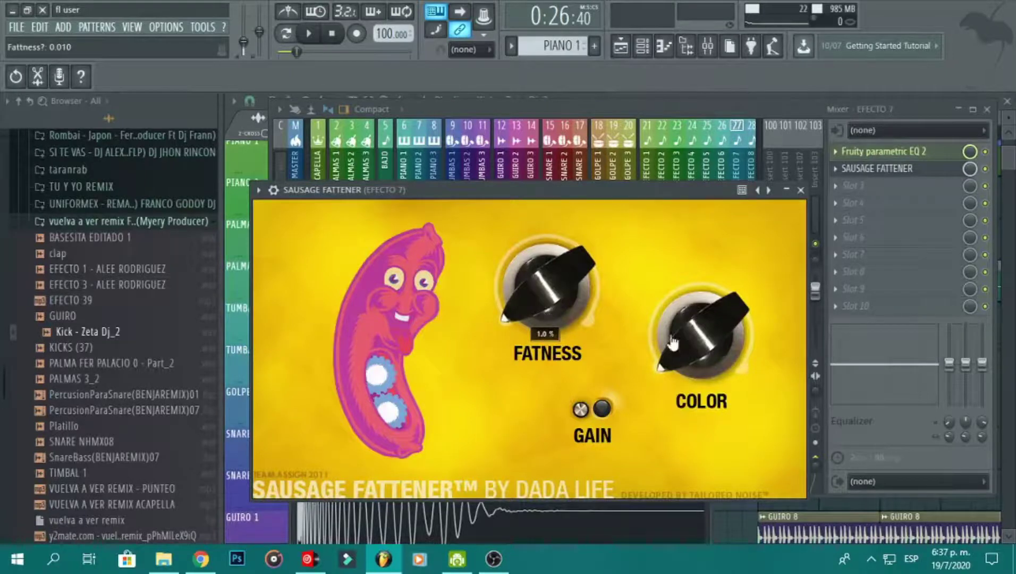
drag(695, 336, 698, 343)
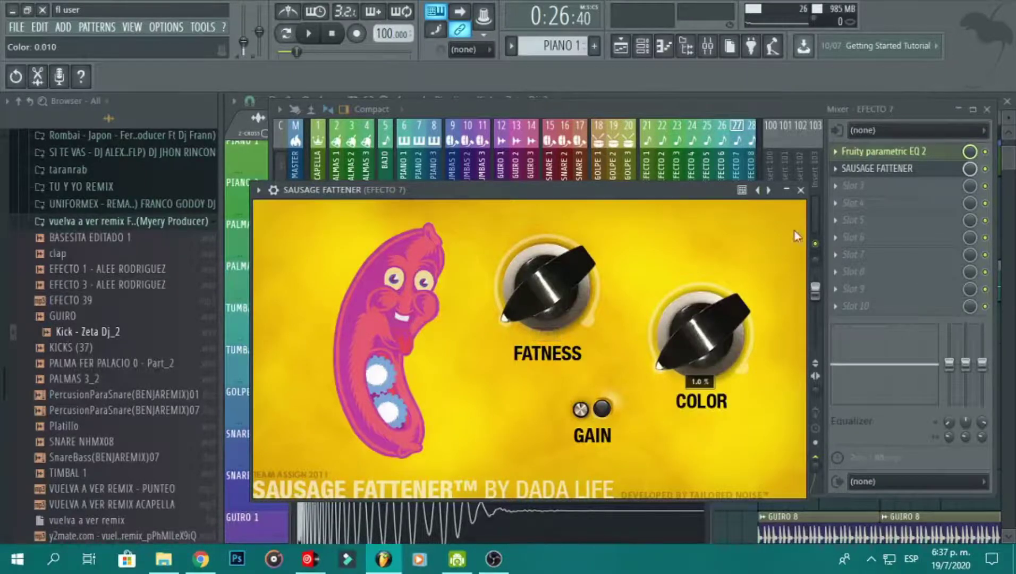
click(801, 191)
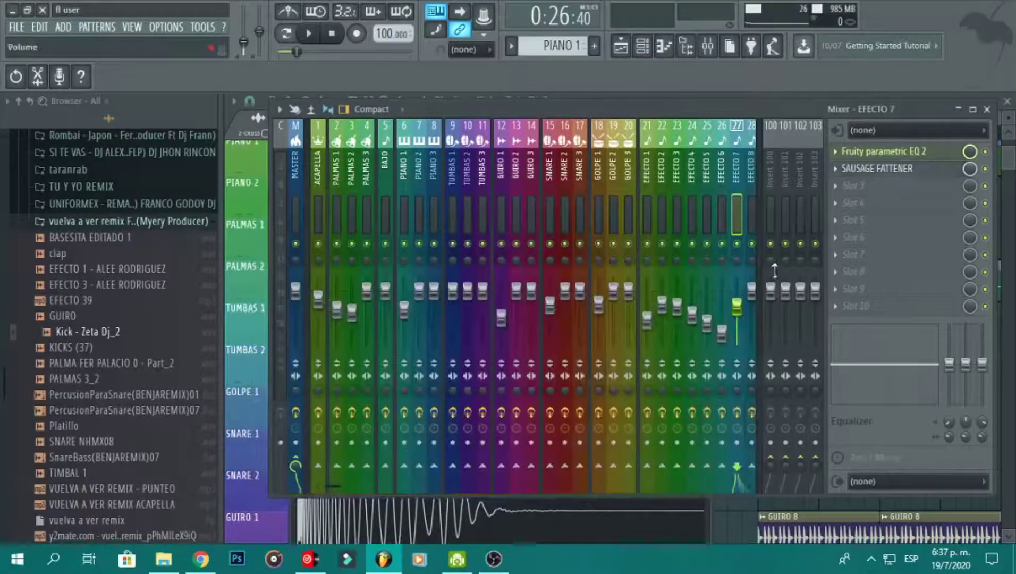
click(988, 111)
click(767, 366)
right_click(768, 366)
scroll(707, 308, up, 1)
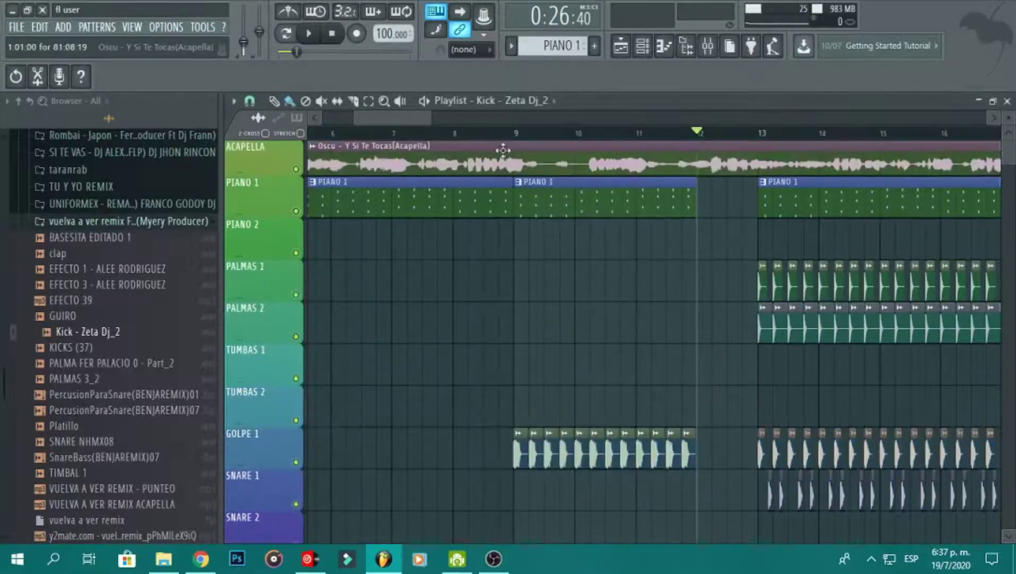
Play back the arrangement from just before bar 8 into bar 13 to check the new kick section.
click(444, 133)
key(space)
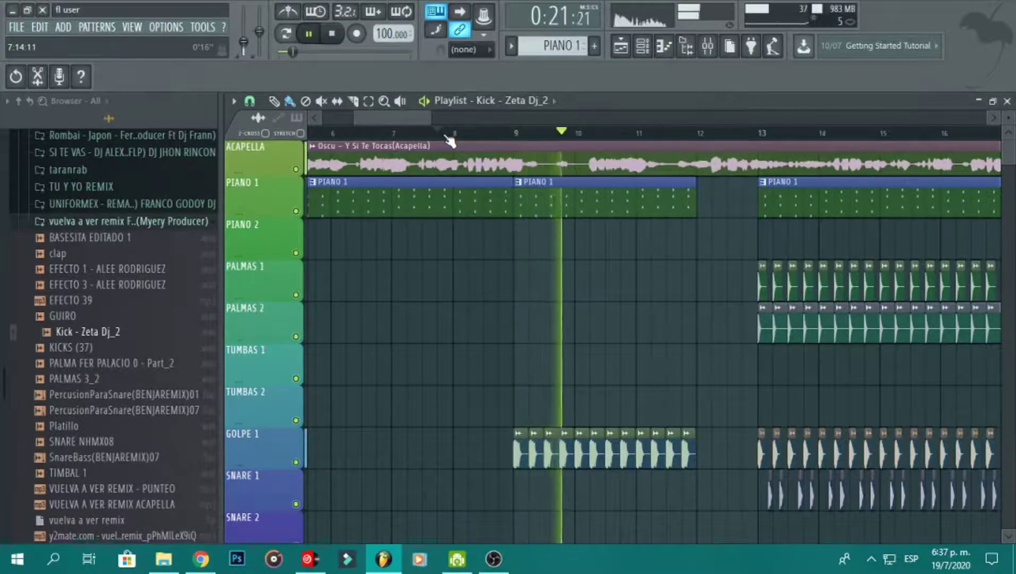
scroll(449, 141, down, 2)
scroll(449, 141, down, 3)
scroll(450, 141, right, 5)
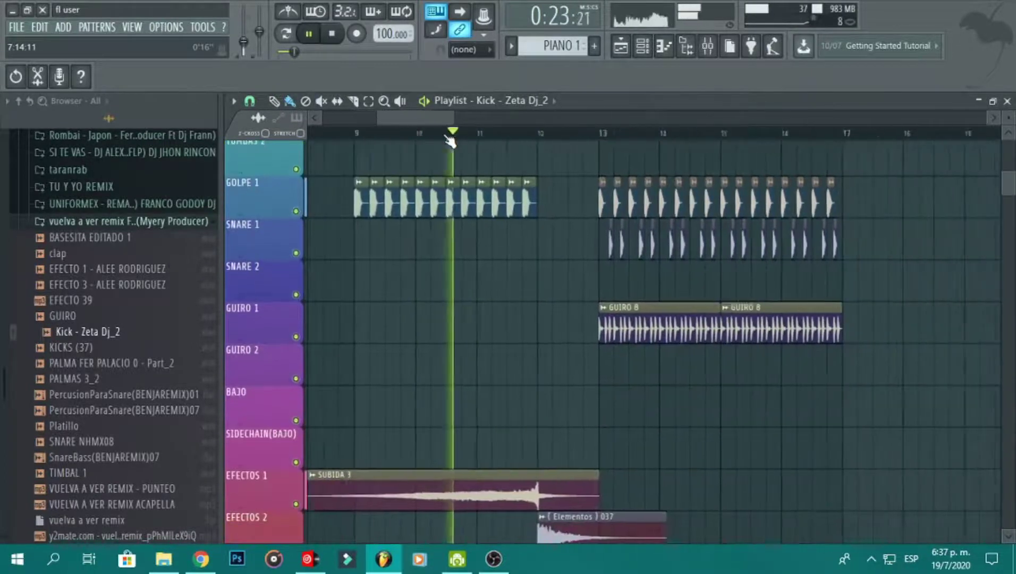
scroll(450, 141, left, 3)
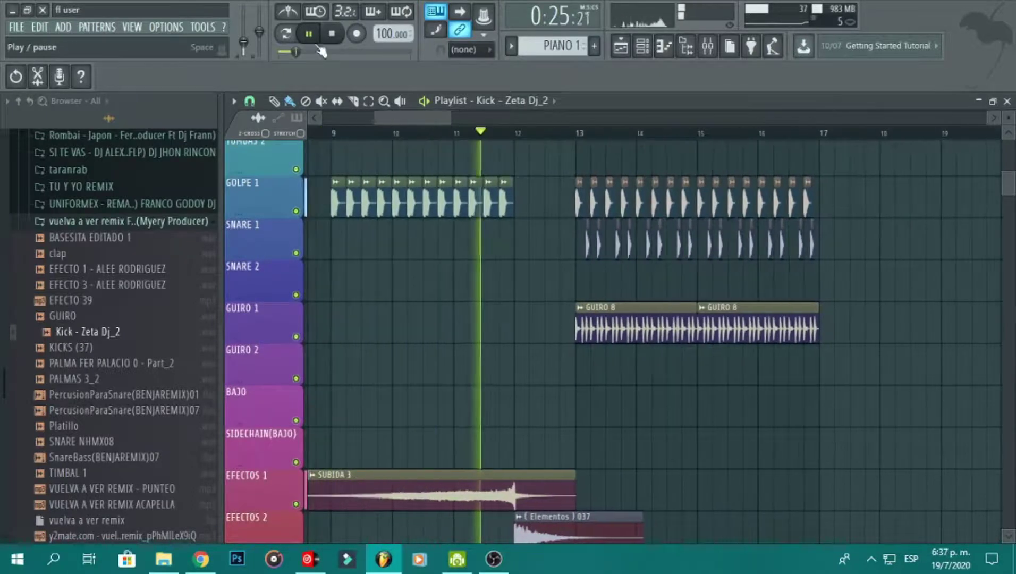
scroll(321, 42, left, 1)
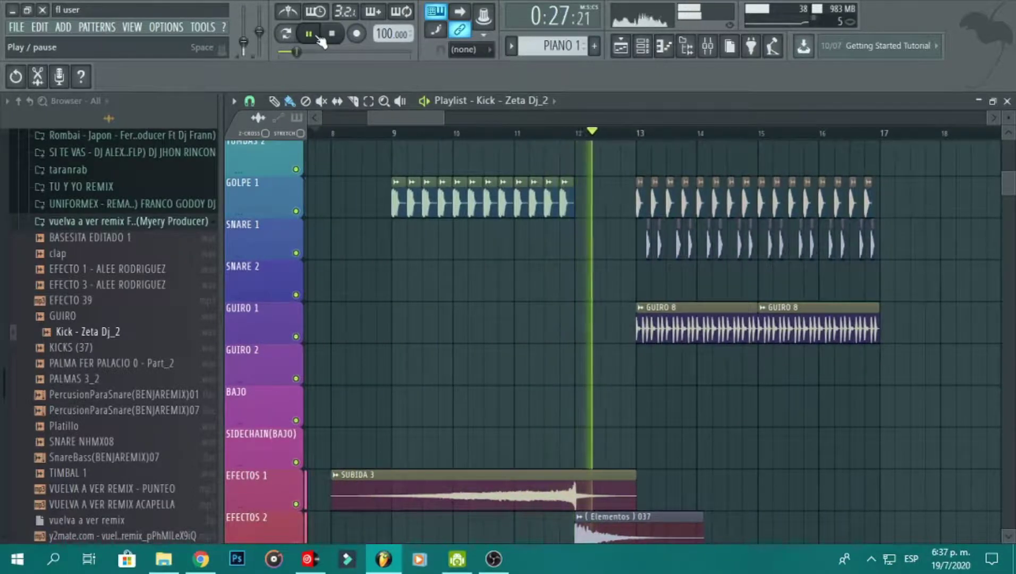
scroll(321, 41, left, 1)
scroll(321, 42, left, 2)
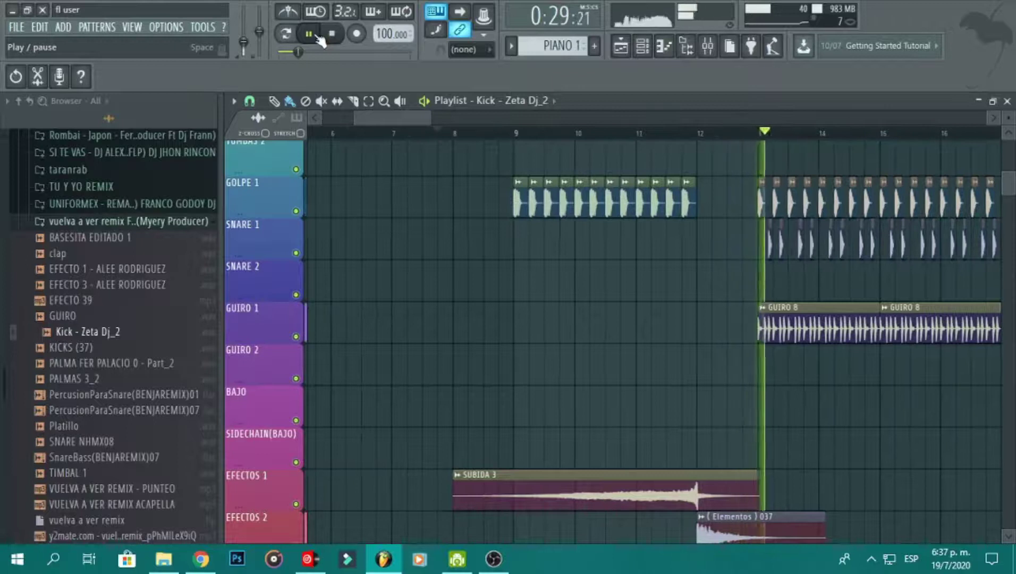
scroll(320, 41, right, 1)
click(320, 38)
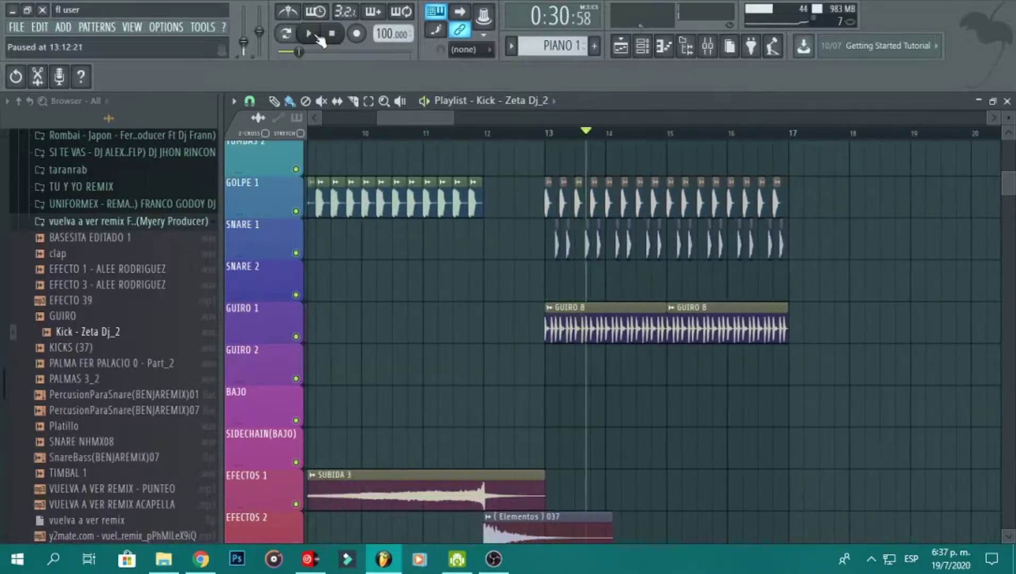
Paint the PALMAS 1 clap on every beat of the PALMAS 1 track from bar 1 to bar 4.
click(165, 222)
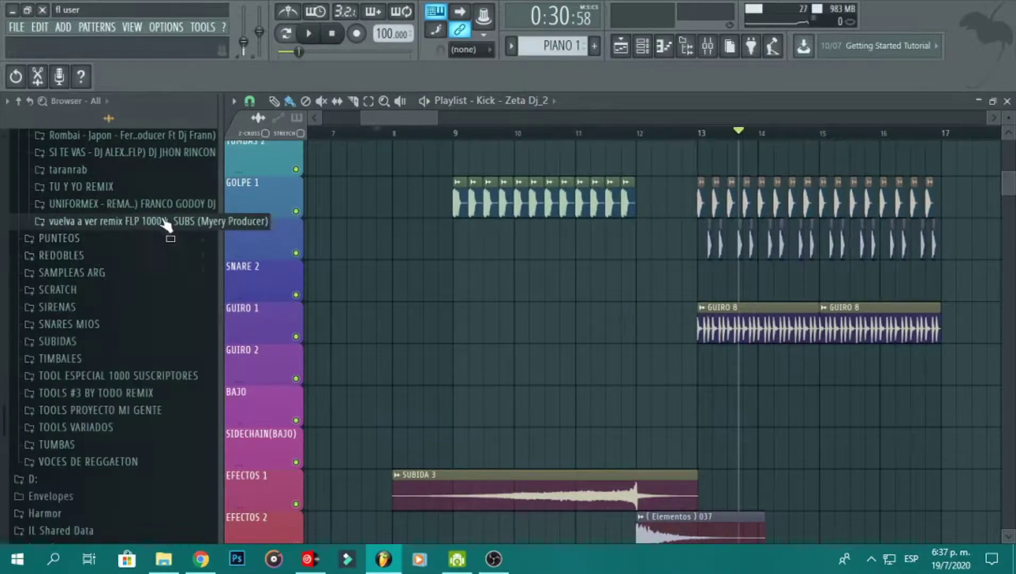
scroll(855, 280, up, 6)
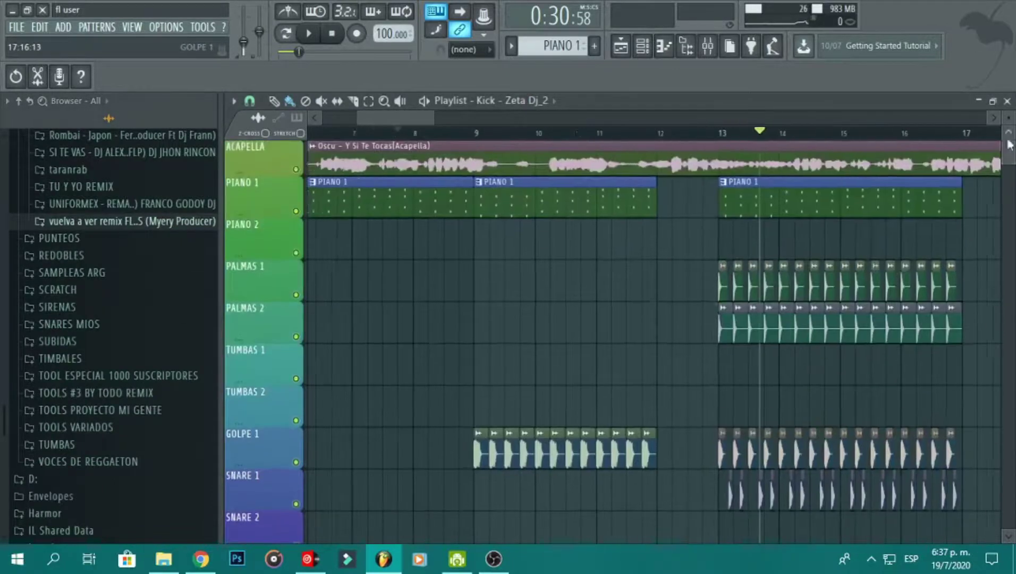
scroll(855, 281, left, 3)
scroll(871, 285, right, 1)
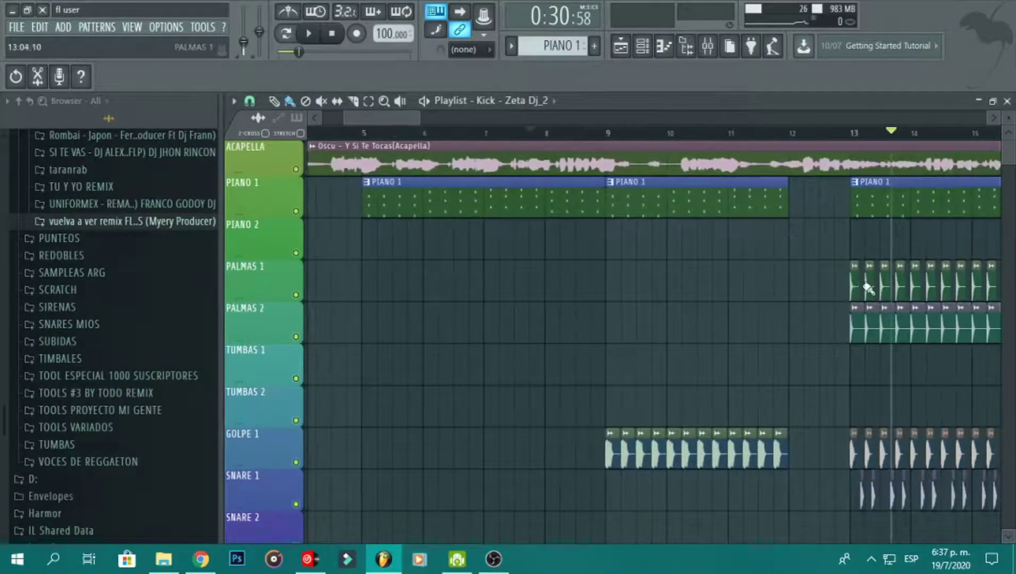
scroll(687, 227, left, 3)
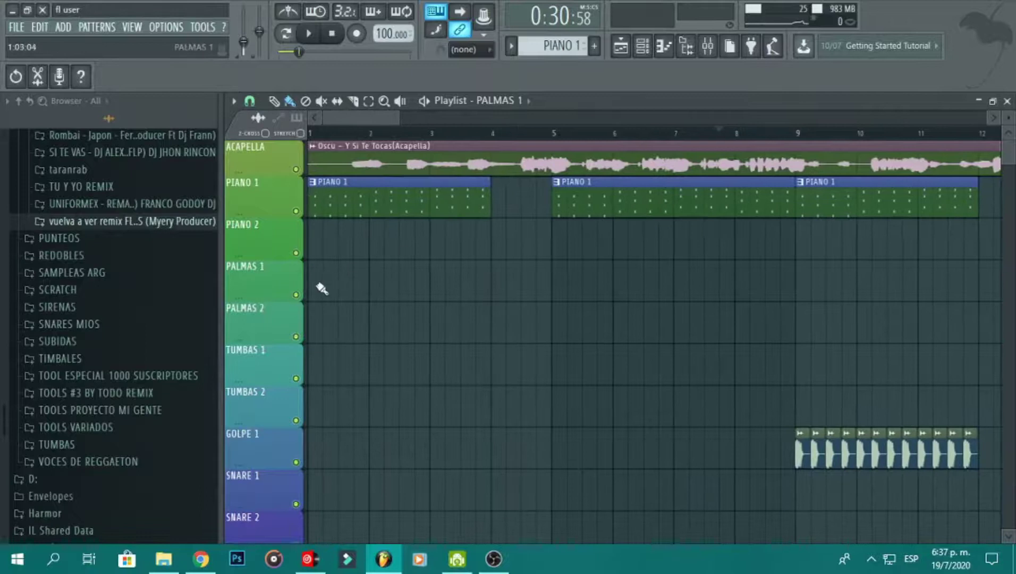
drag(314, 290, 455, 281)
Paint CLAP1 on alternating beats from bar 1 to bar 4, using the PALMAS 2 track and the TUMBAS 1 track for the beats between.
scroll(789, 318, right, 5)
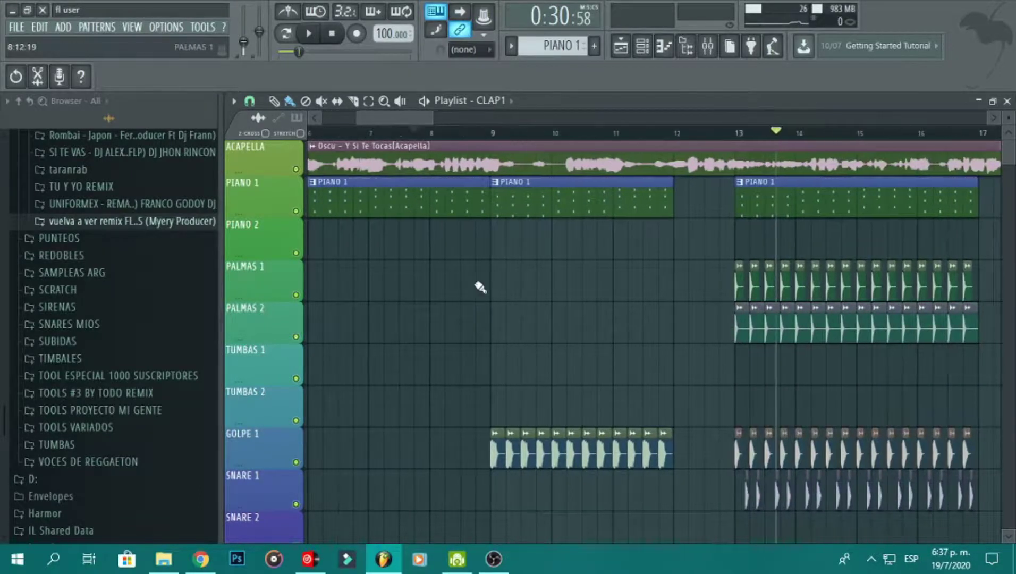
scroll(478, 286, left, 6)
drag(324, 324, 486, 313)
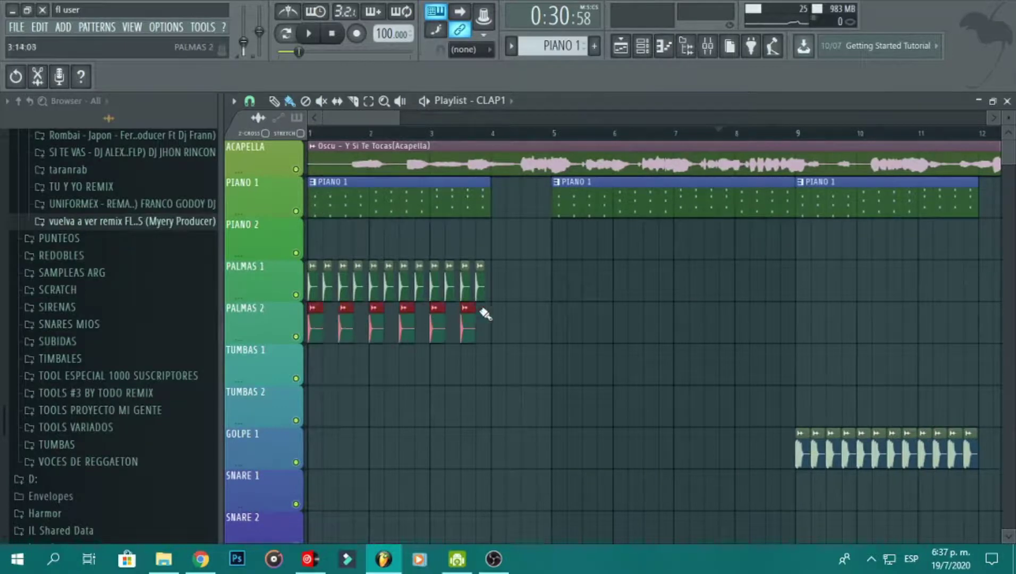
drag(319, 354, 489, 365)
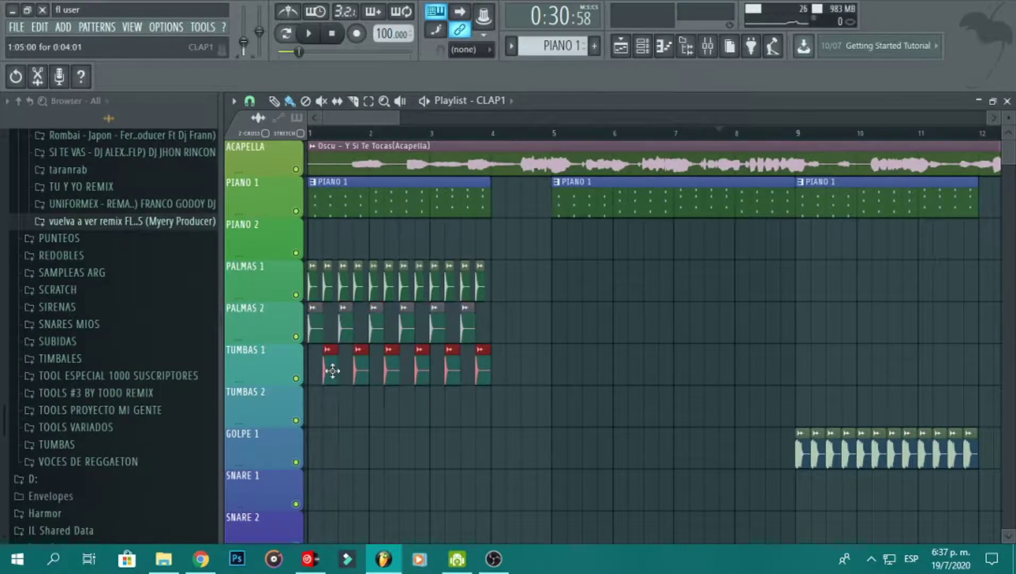
Paint the GUIRO 8 loop on the GUIRO 1 track over the opening bars, starting at bar 1.
scroll(712, 397, down, 4)
scroll(712, 398, right, 4)
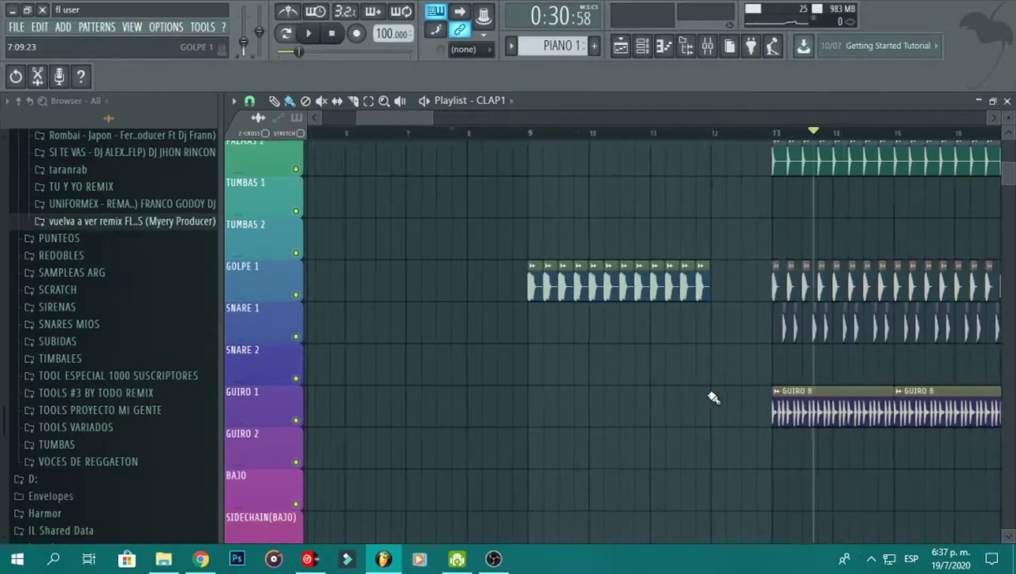
scroll(712, 398, left, 4)
mouse_move(330, 402)
mouse_down()
mouse_move(549, 424)
mouse_move(490, 426)
mouse_up()
click(556, 455)
right_click(559, 453)
Place the FILTRO GUIRO 1 LEA IN THE MIX sample from the LIBRERIA LEA IN THE MIX! tools on the GUIRO 1 track, ending at bar 13.
scroll(478, 394, right, 7)
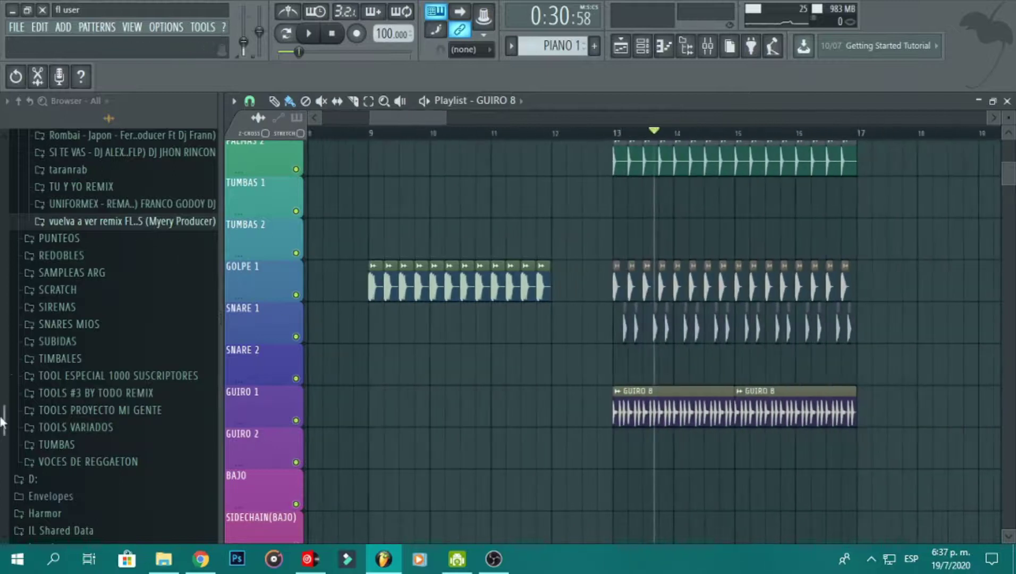
drag(2, 423, 6, 374)
click(119, 201)
drag(2, 417, 52, 283)
scroll(51, 281, up, 10)
drag(2, 258, 70, 230)
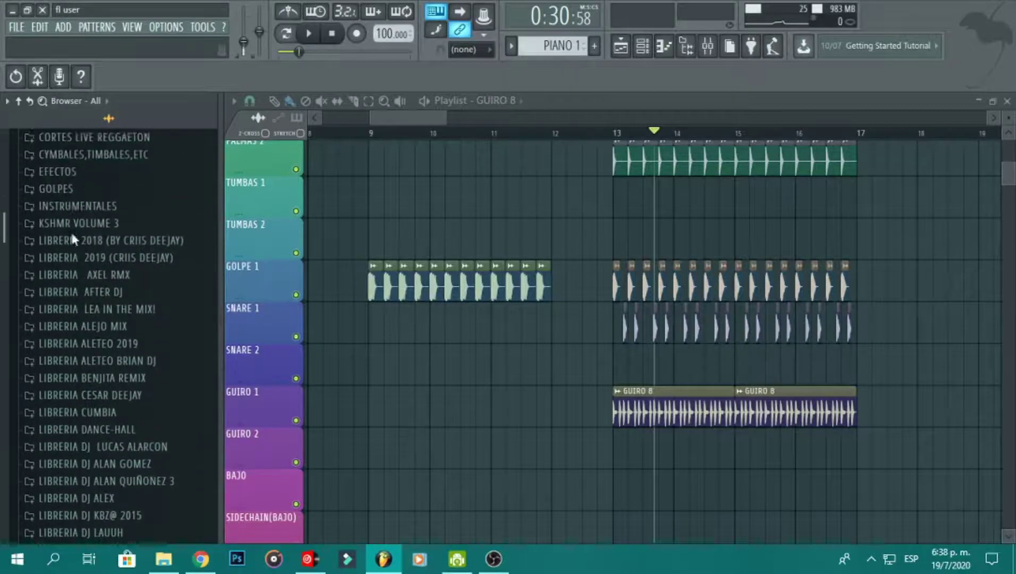
scroll(74, 229, up, 1)
click(158, 362)
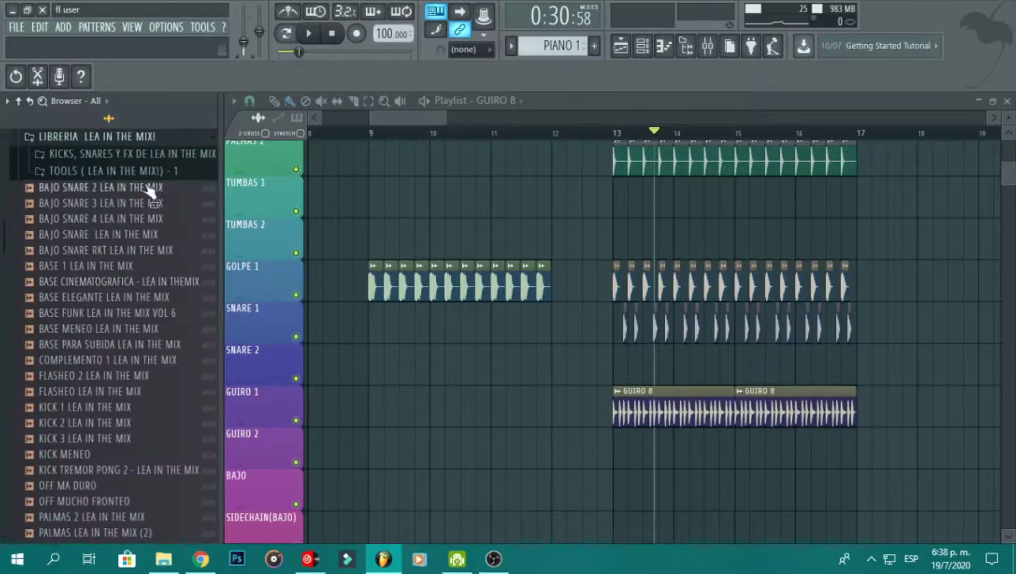
click(144, 171)
drag(3, 215, 21, 236)
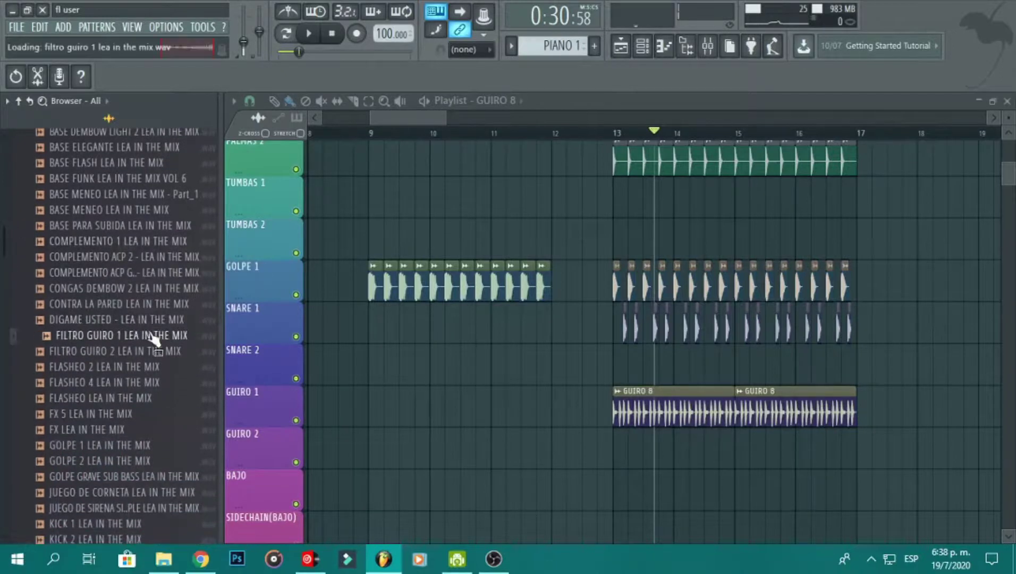
drag(413, 355, 500, 407)
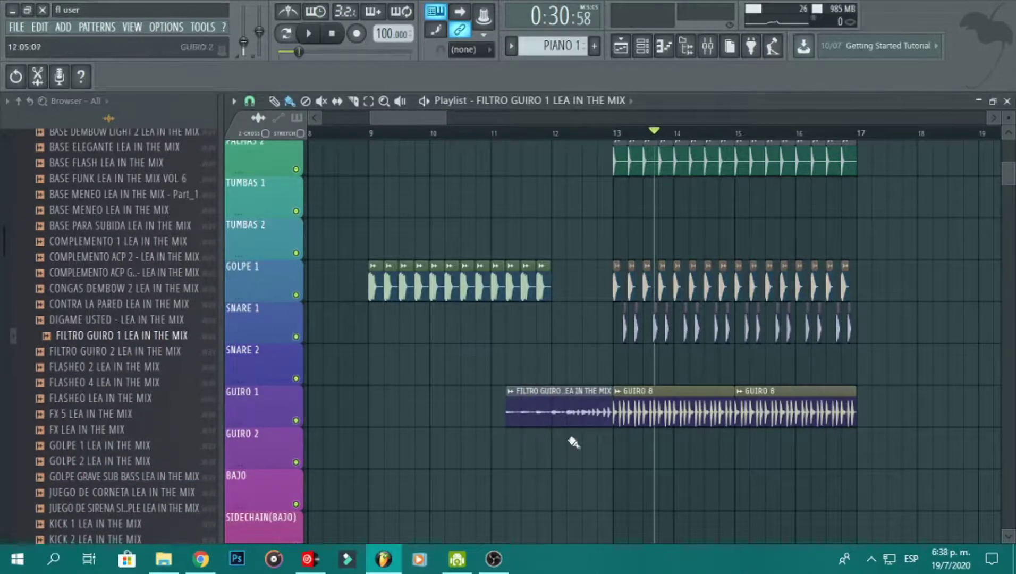
Set the FILTRO GUIRO 1 sample to Stretch mode, normalize it, add a fade-in and route it to mixer track 12.
double_click(571, 420)
click(682, 328)
click(666, 365)
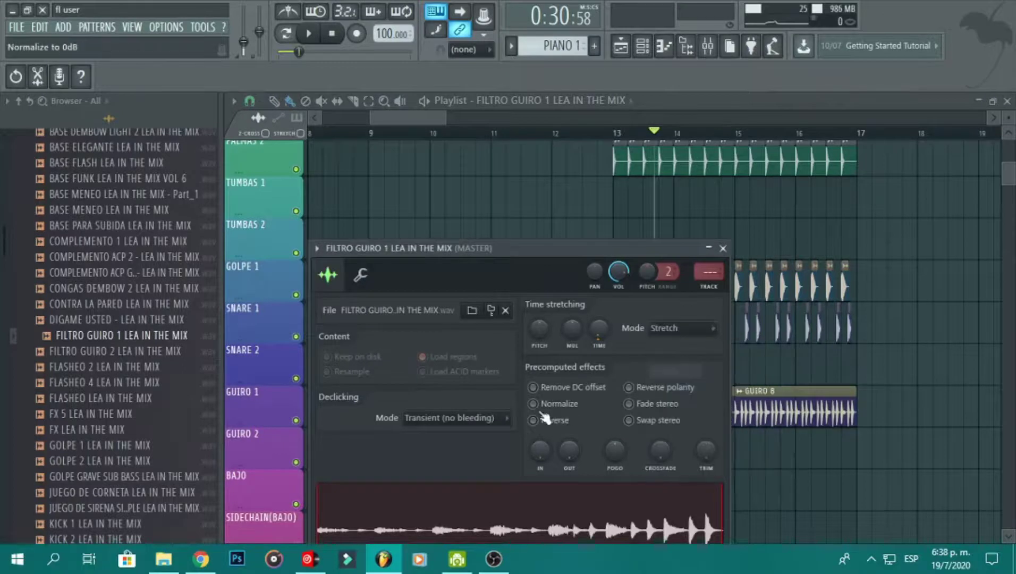
drag(540, 446, 539, 478)
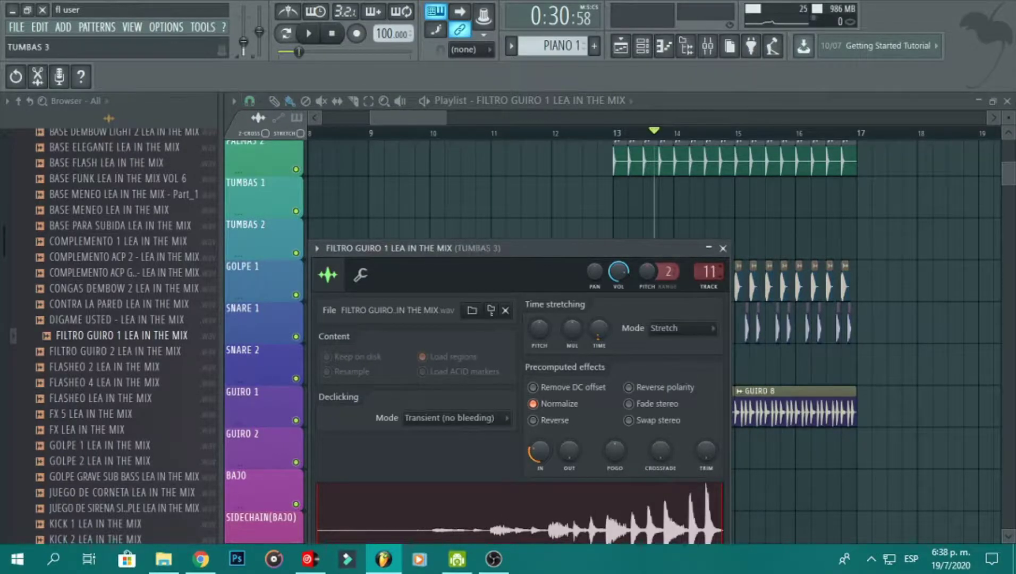
click(723, 249)
Play back the filtered guiro lead-in to bar 13 and collapse the LIBRERIA LEA IN THE MIX! sample folder.
click(534, 128)
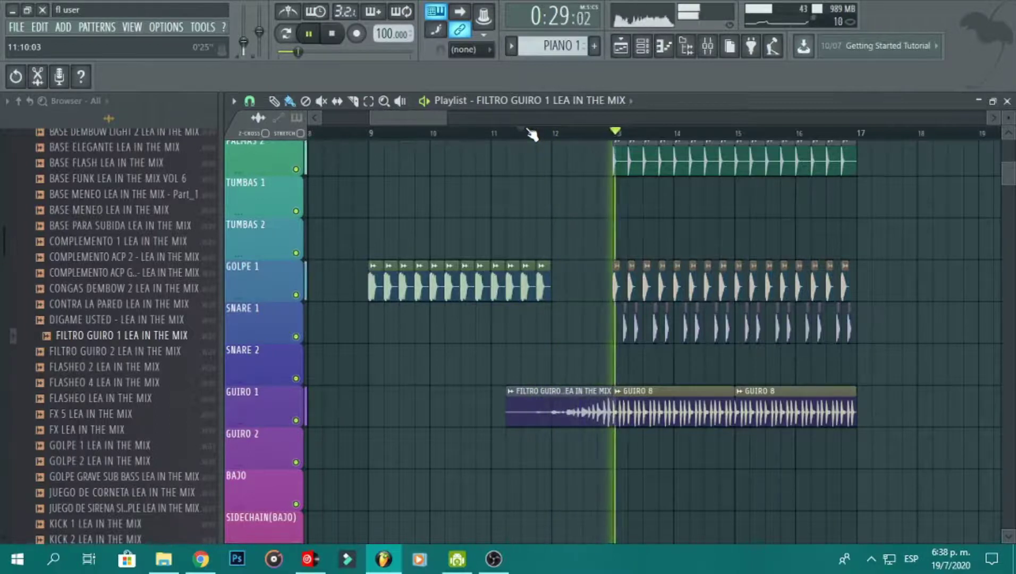
key(space)
drag(422, 119, 382, 119)
scroll(383, 127, up, 1)
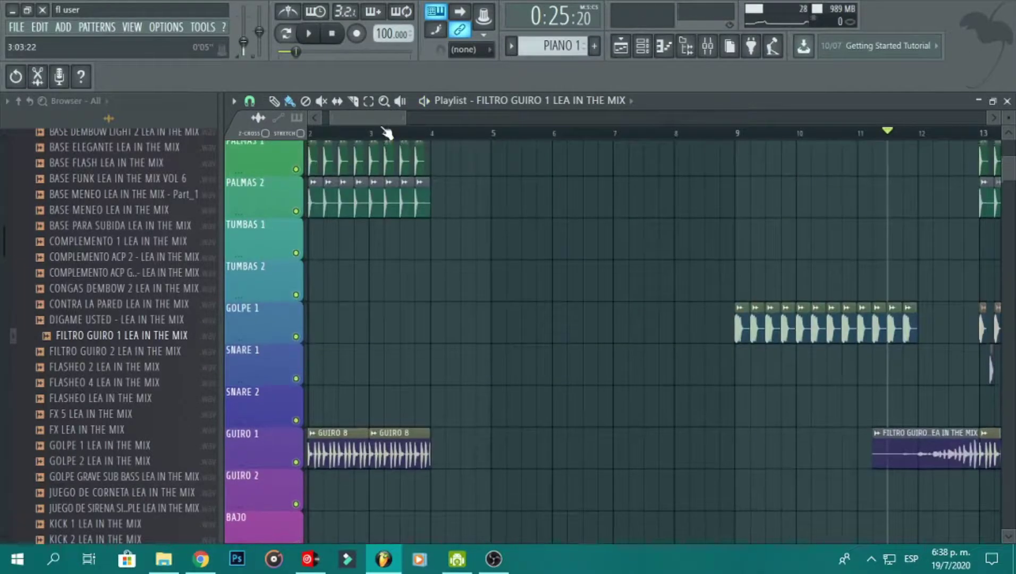
drag(4, 233, 6, 206)
click(124, 255)
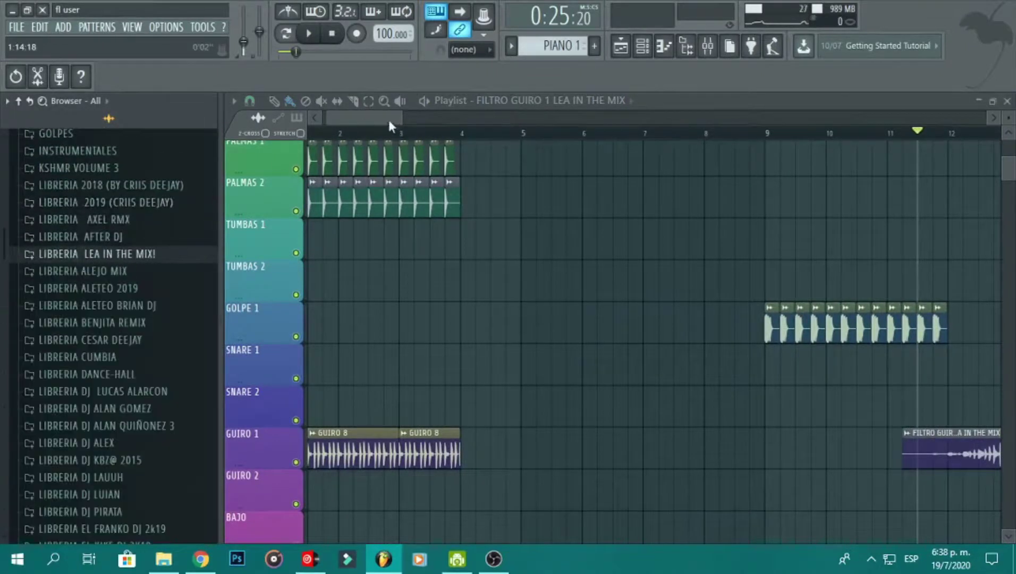
Play back the intro from bar 1 to just past bar 4 to check the piano, claps and guiro.
drag(390, 122, 374, 121)
scroll(374, 123, up, 3)
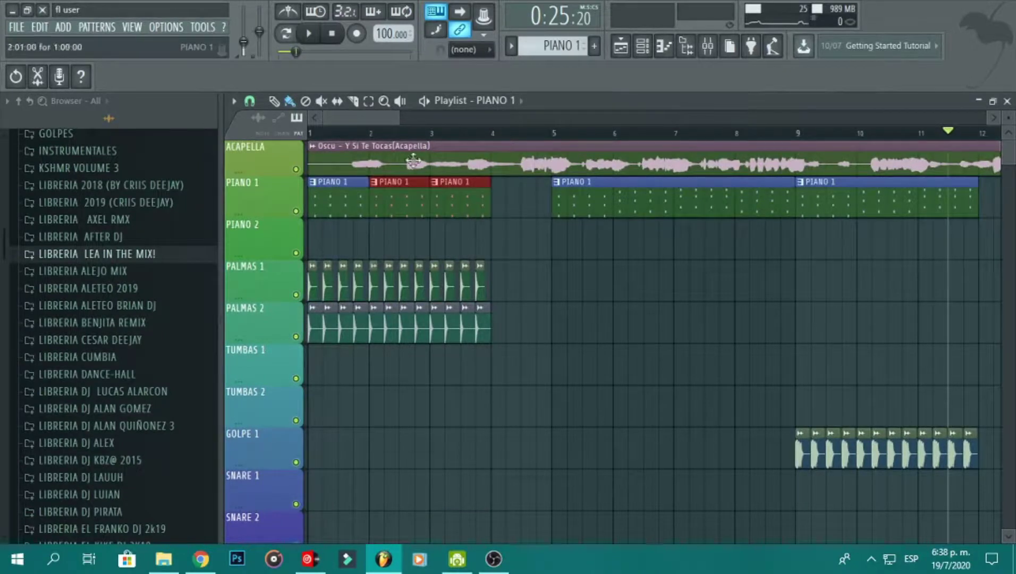
click(311, 34)
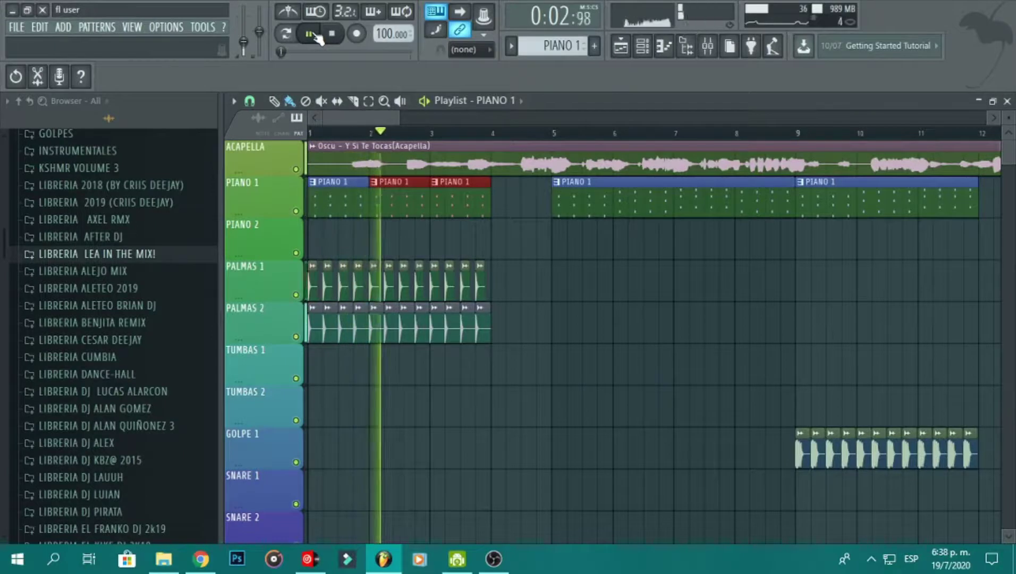
click(555, 275)
right_click(555, 276)
mouse_move(396, 118)
mouse_down()
mouse_move(419, 117)
mouse_move(406, 118)
mouse_up()
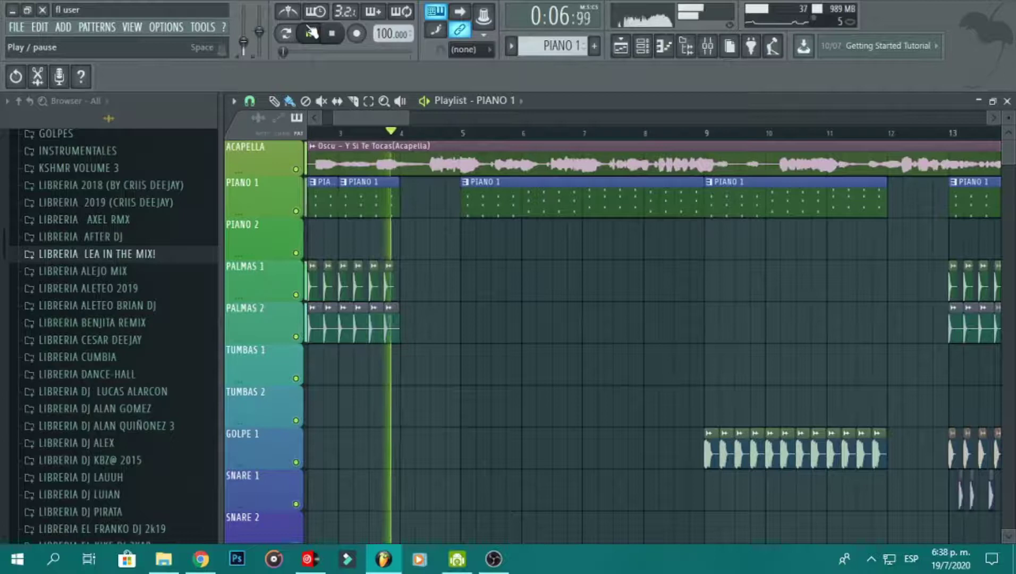
click(307, 34)
Audition the Complemento Para Golpe effects in the EFECTOS folder and place Complemento Para Golpe - 04 - FR on the EFECTOS 1 track at bar 4.
scroll(79, 202, up, 2)
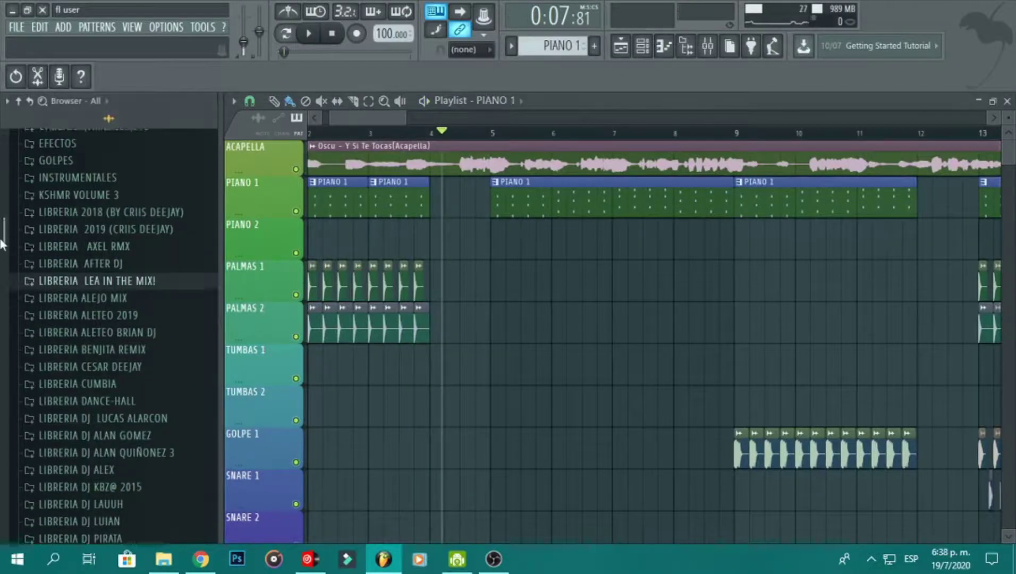
click(74, 184)
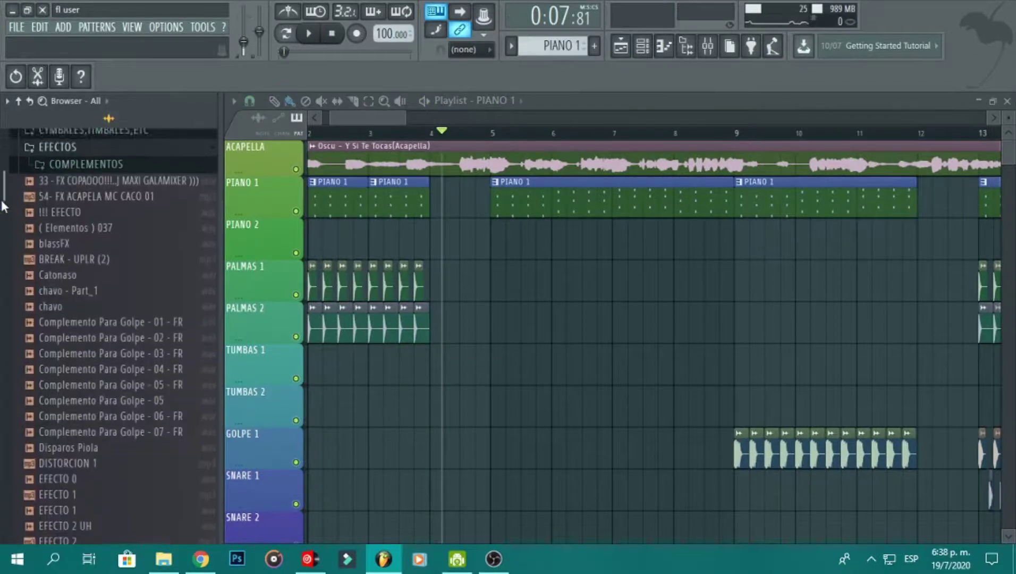
click(165, 320)
click(166, 332)
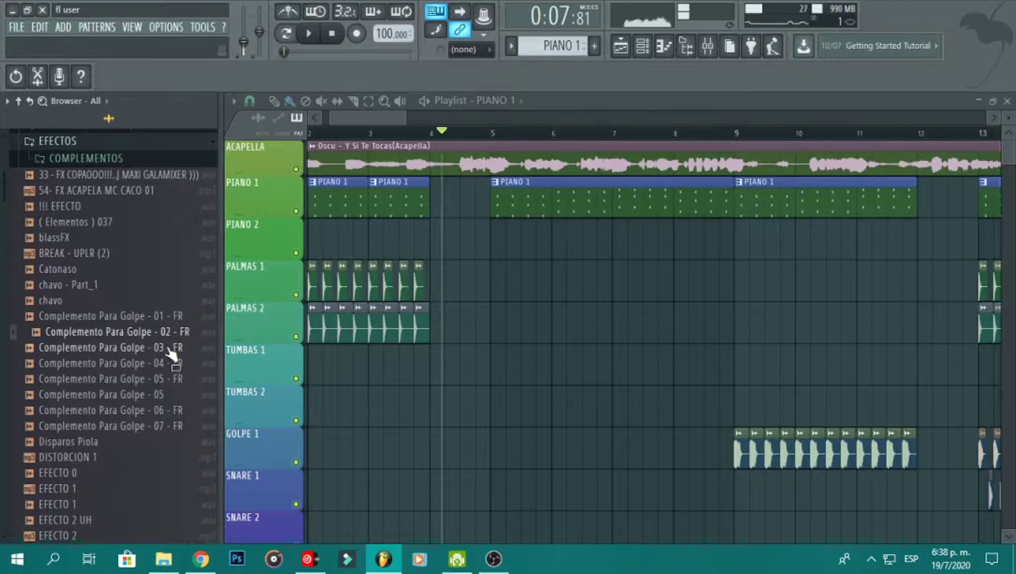
click(171, 363)
drag(201, 369, 452, 366)
scroll(455, 383, down, 6)
scroll(453, 368, down, 4)
scroll(449, 367, up, 2)
Set the Complemento Para Golpe - 04 - FR sample to Stretch mode and normalize it.
double_click(469, 360)
click(702, 355)
click(688, 380)
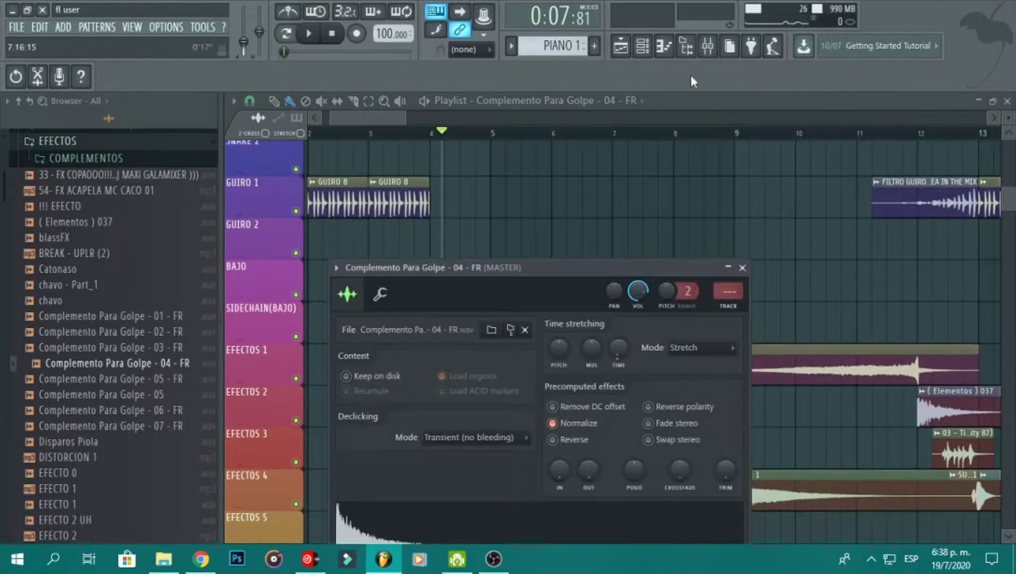
Route the Complemento Para Golpe - 04 - FR sample to mixer track 28, EFECTO 8, and lower that track's fader to about 55%.
key(F9)
click(747, 210)
right_click(719, 213)
mouse_move(754, 238)
click(713, 244)
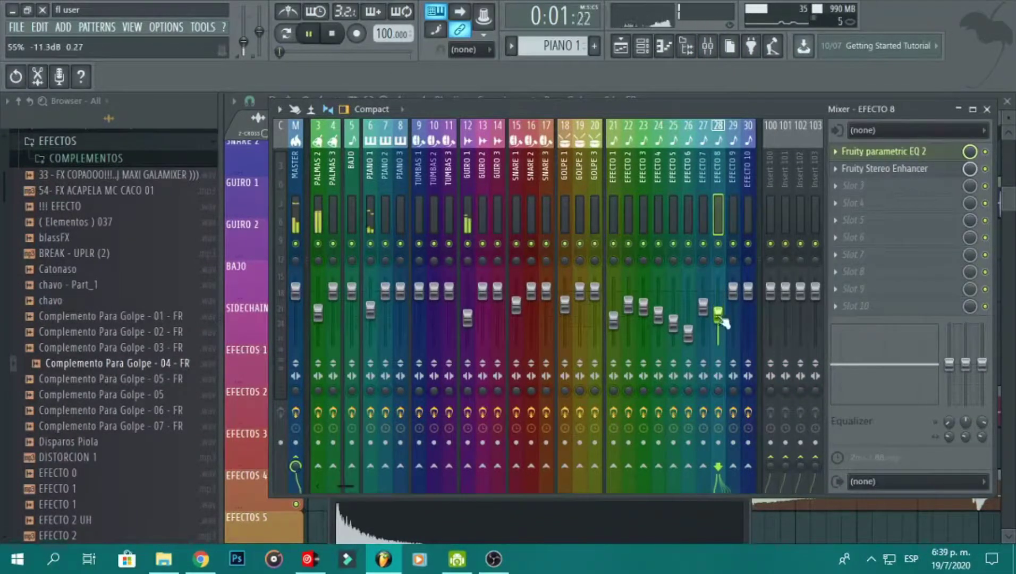
click(986, 110)
click(857, 311)
right_click(864, 312)
Place a single KICK 1 - Part_1 hit on the GOLPE 1 track at bar 4.
scroll(877, 315, left, 1)
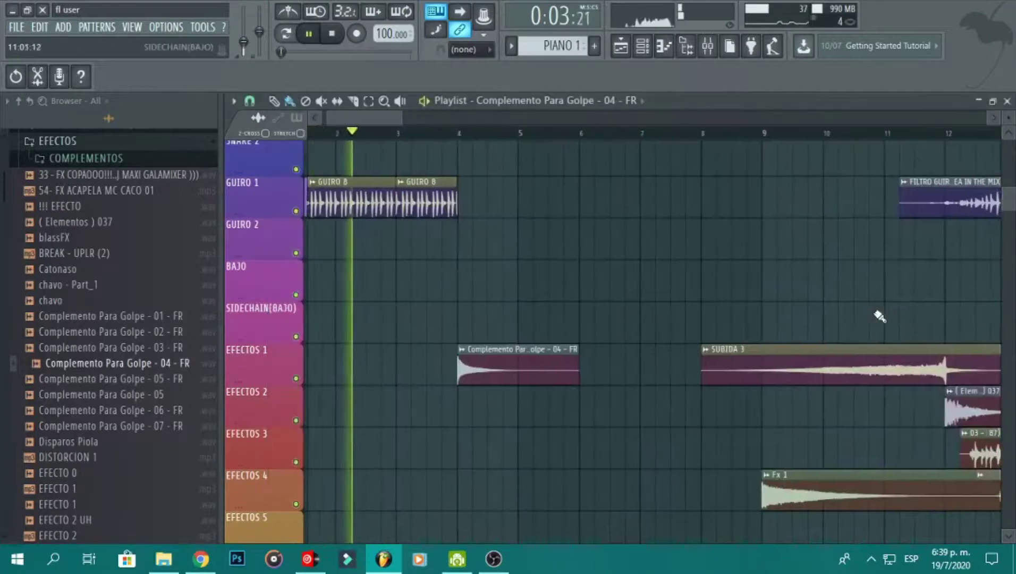
scroll(643, 252, up, 4)
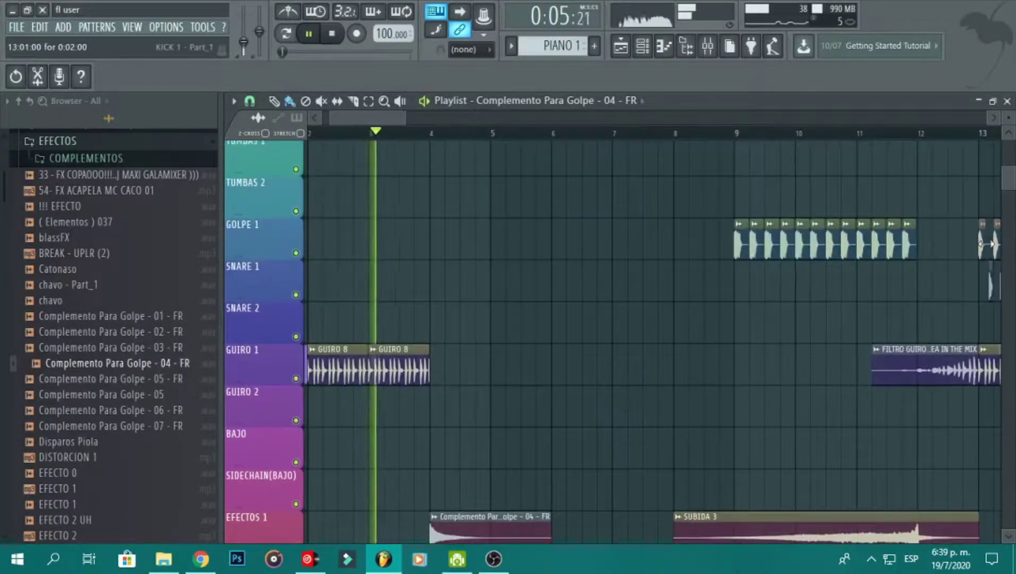
click(433, 244)
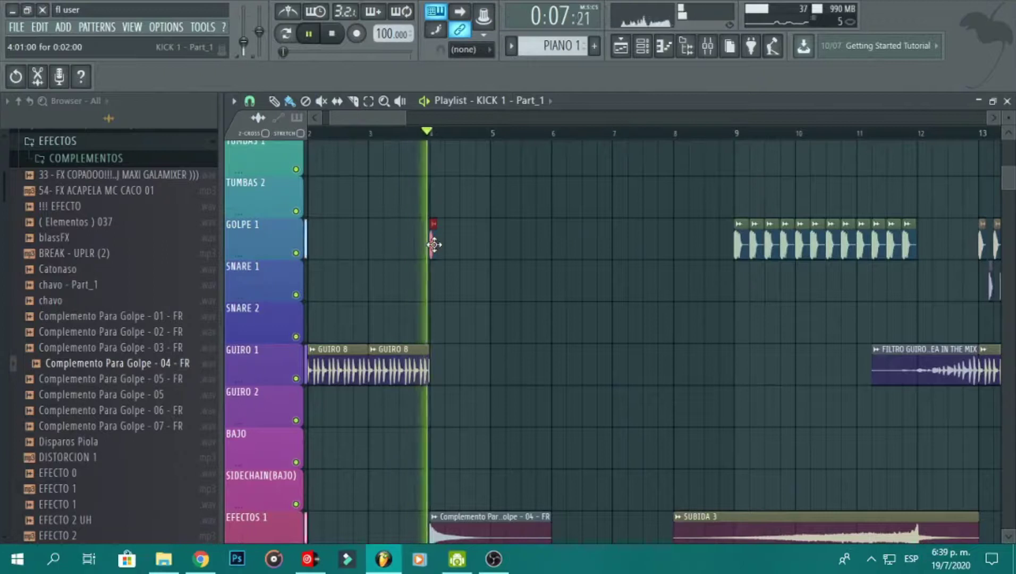
Add one CLAP1 hit on the PALMAS 2 track and one PALMAS 1 clap on the PALMAS 1 track at bar 4, and pause playback.
scroll(435, 247, up, 5)
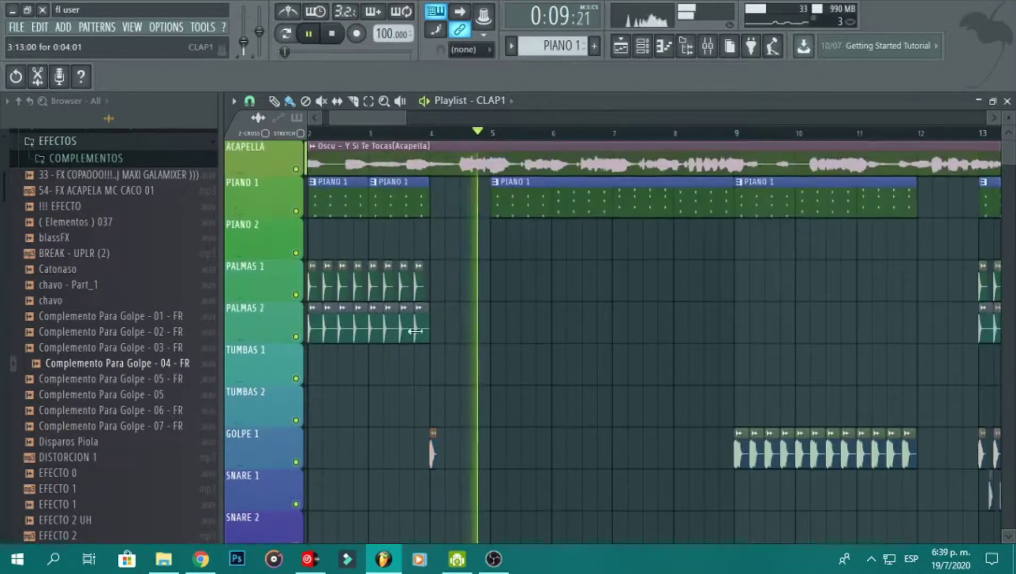
click(450, 324)
right_click(456, 328)
click(452, 329)
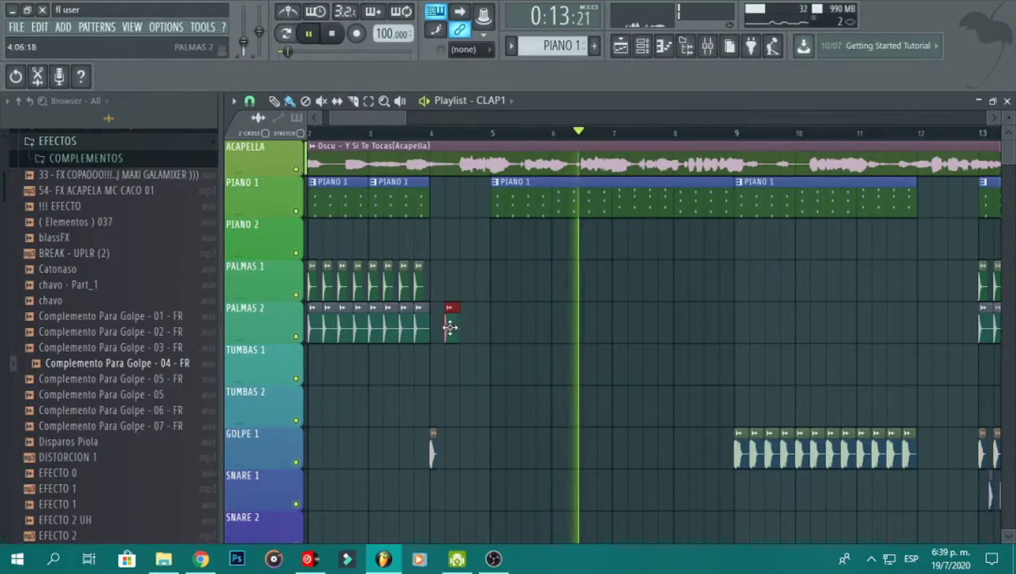
click(420, 289)
click(432, 285)
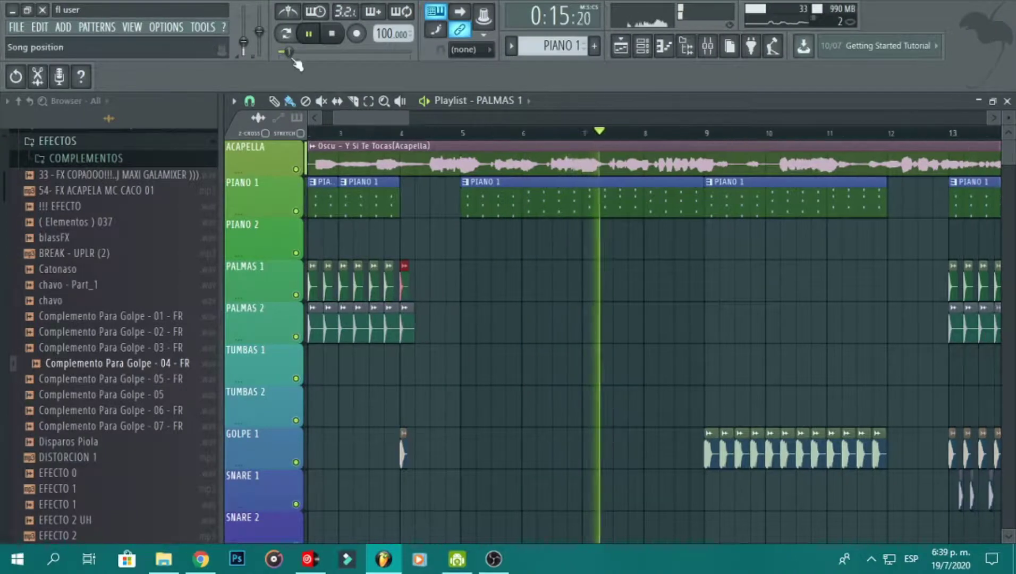
click(308, 37)
scroll(450, 203, left, 1)
Copy the M1 channel's piano notes, display all channels and paste the notes into the Sampler channel of the empty Pattern 2.
click(451, 203)
click(642, 47)
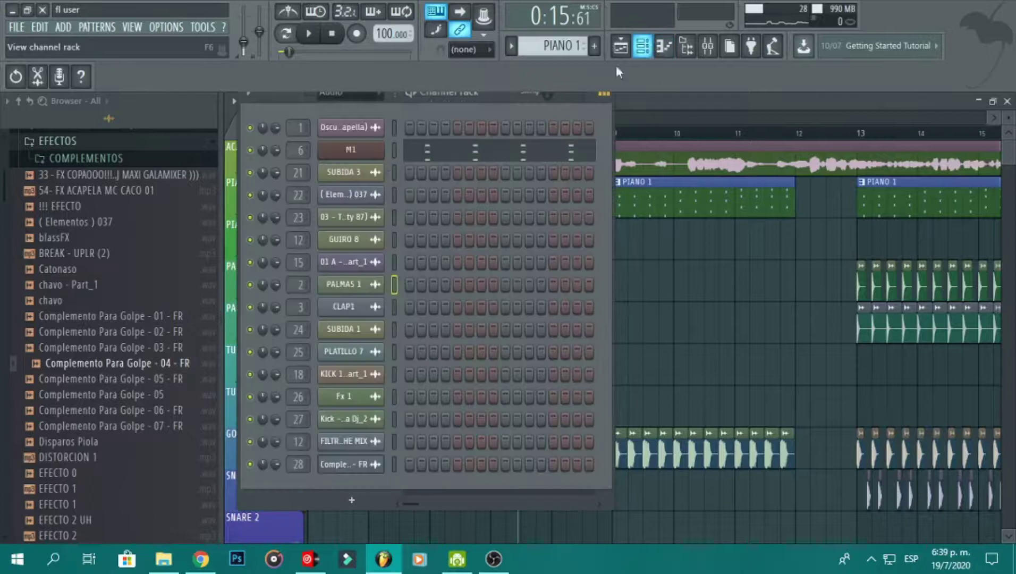
right_click(353, 150)
click(541, 167)
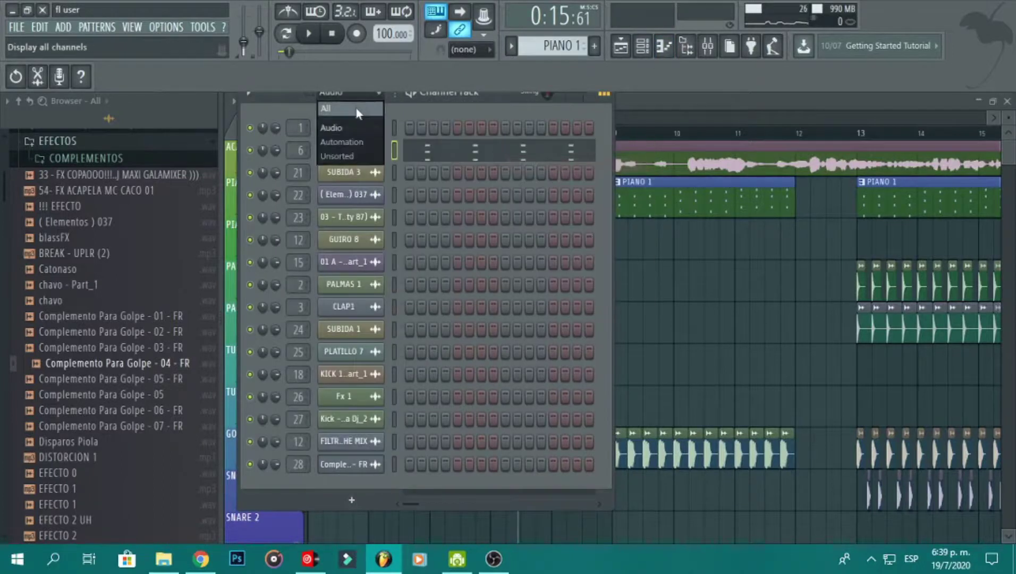
click(359, 110)
drag(560, 44, 560, 38)
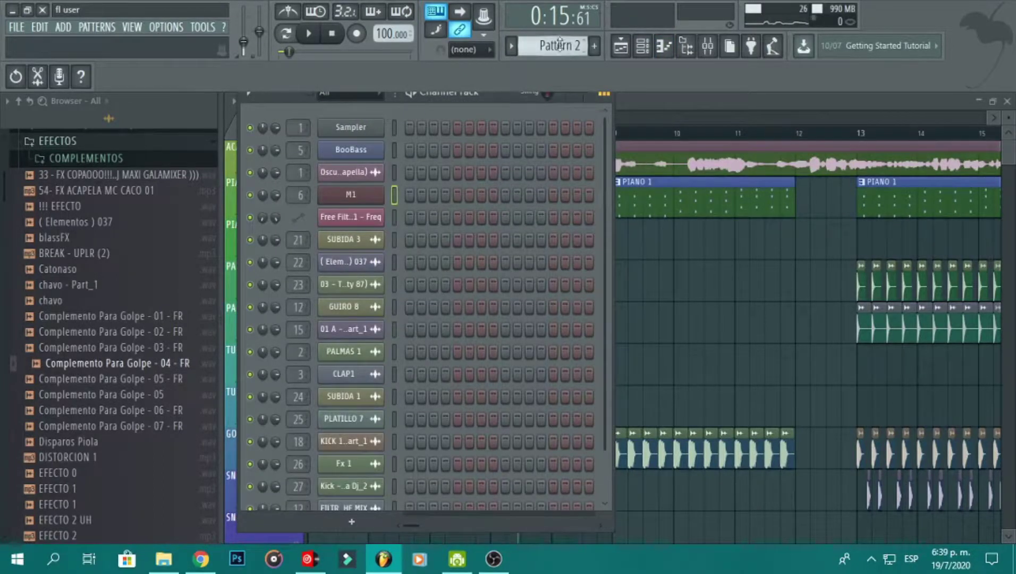
right_click(367, 126)
click(558, 158)
Open the BooBass piano roll and draw a D6 note filling bar 1.
right_click(373, 149)
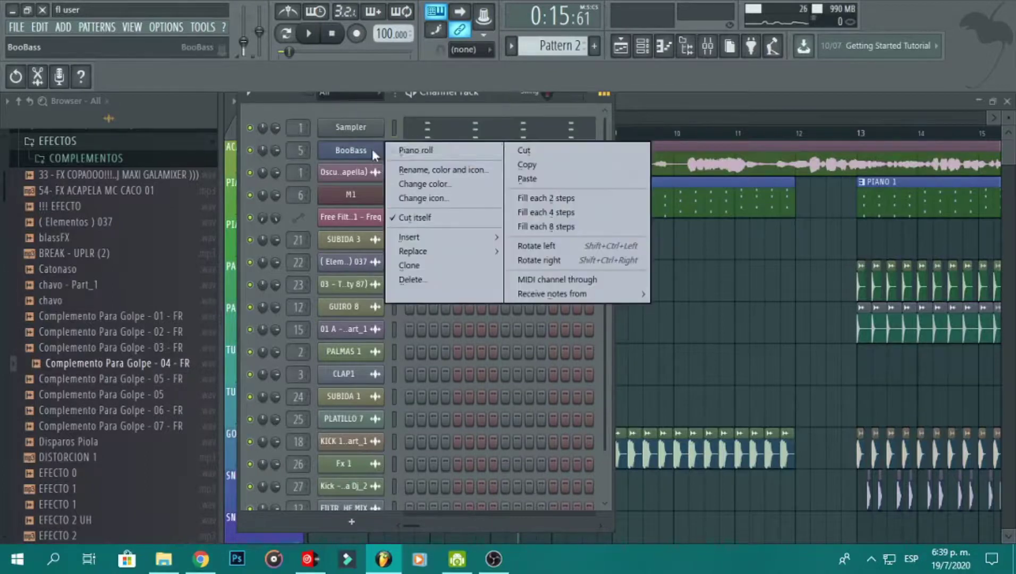
click(408, 151)
drag(852, 119, 470, 119)
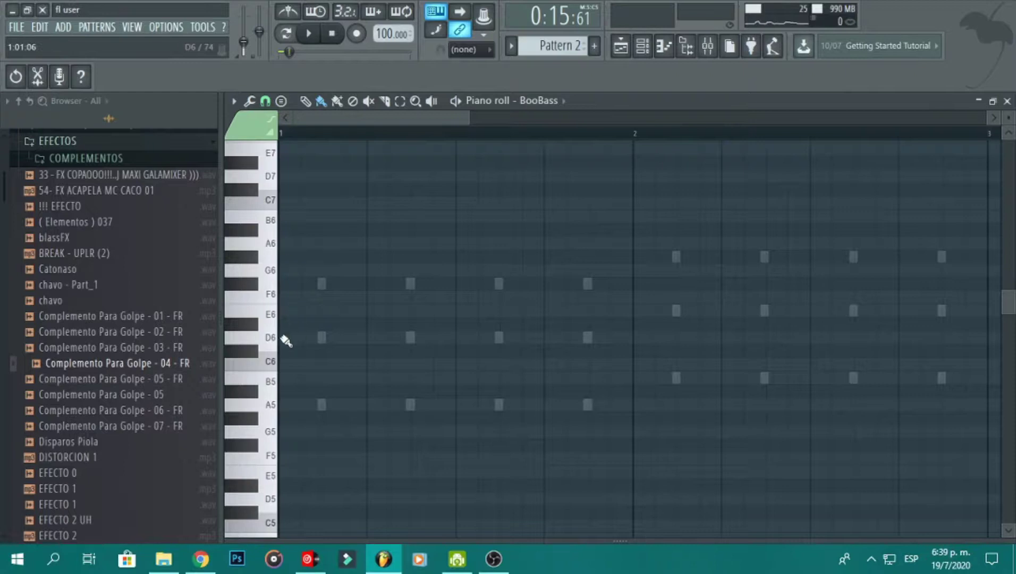
drag(286, 339, 552, 338)
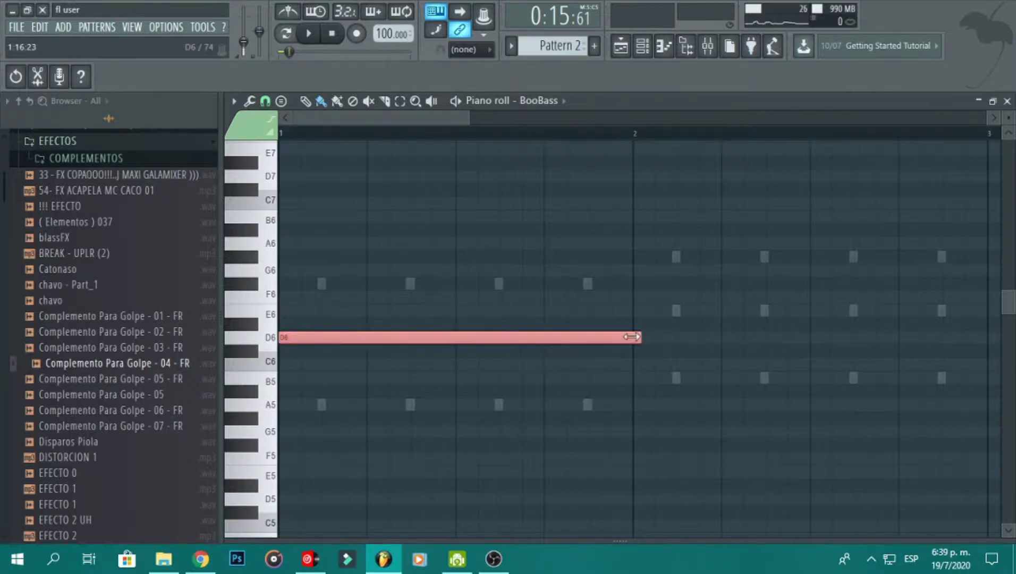
drag(444, 119, 333, 125)
scroll(483, 336, left, 4)
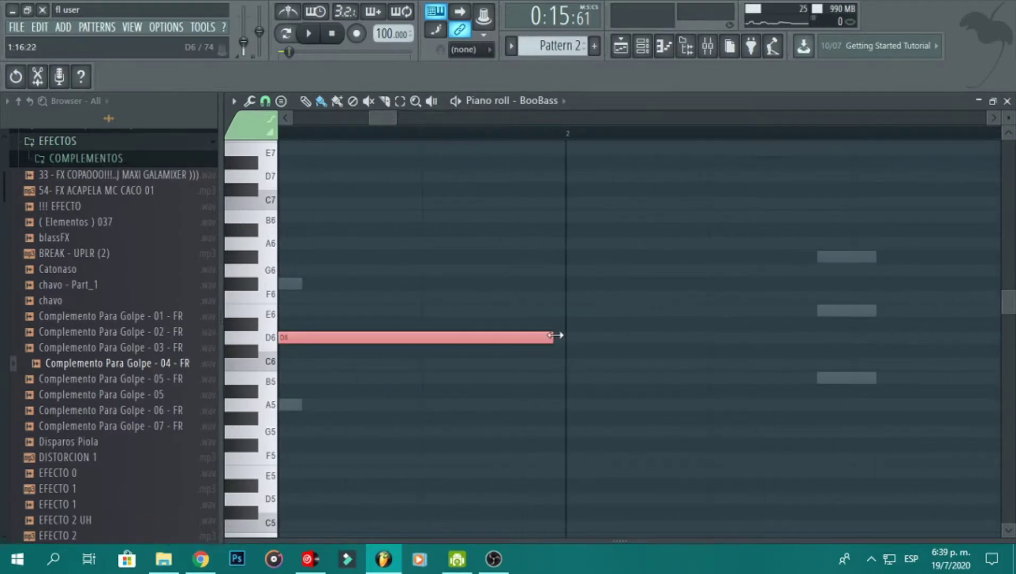
drag(395, 124, 600, 141)
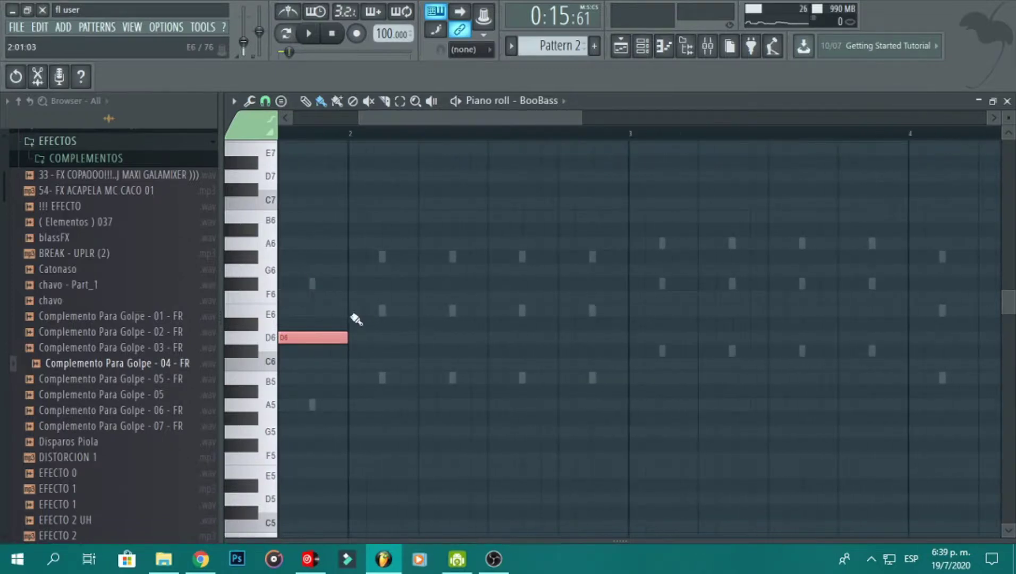
Add one-bar BooBass notes following the piano chords: E6 in bar 2, F#6 in bar 3 and E6 in bar 4.
click(353, 316)
scroll(590, 267, right, 4)
click(420, 286)
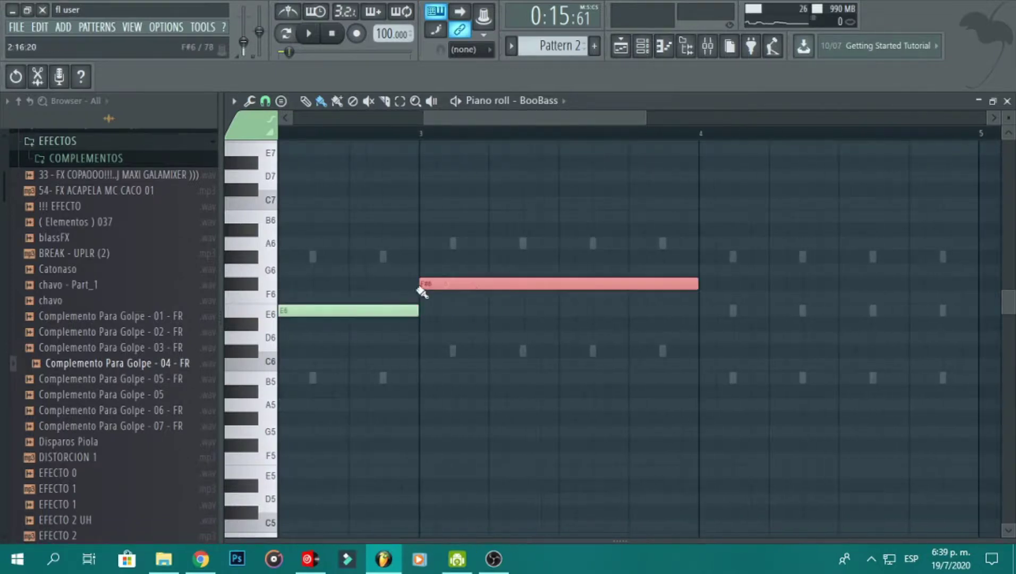
scroll(585, 311, right, 2)
scroll(665, 329, right, 1)
click(609, 311)
scroll(638, 310, left, 1)
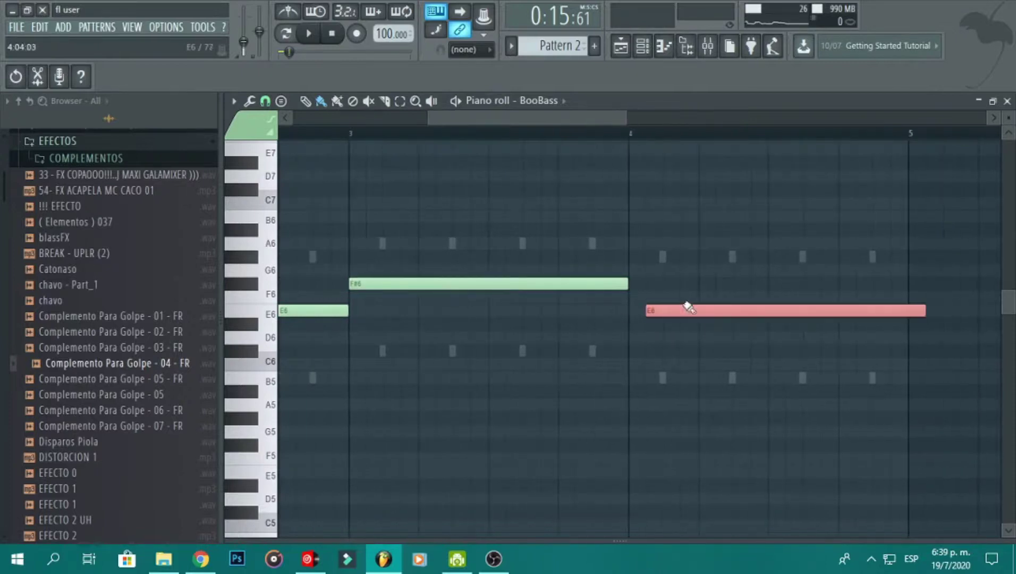
click(691, 303)
right_click(711, 298)
drag(696, 307, 679, 306)
scroll(375, 111, left, 1)
Select all four BooBass notes and transpose them down one octave.
click(400, 100)
drag(832, 407, 157, 212)
key(ctrl+Down)
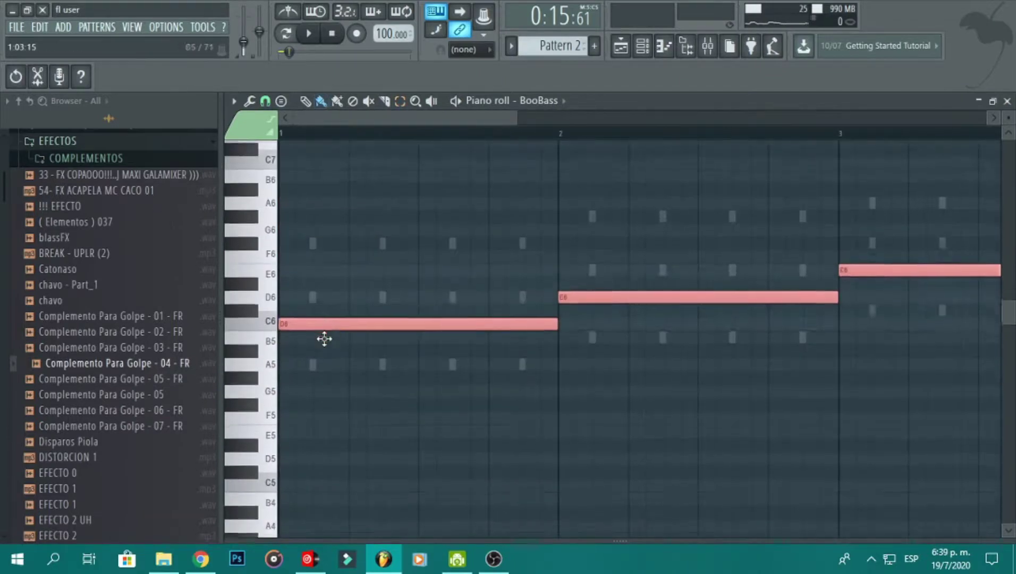
Transpose the BooBass notes in bars 2 to 4 down another octave to E4, F#4 and E4.
scroll(363, 220, right, 3)
click(407, 103)
mouse_move(519, 342)
mouse_down()
mouse_move(644, 277)
mouse_move(852, 235)
mouse_up()
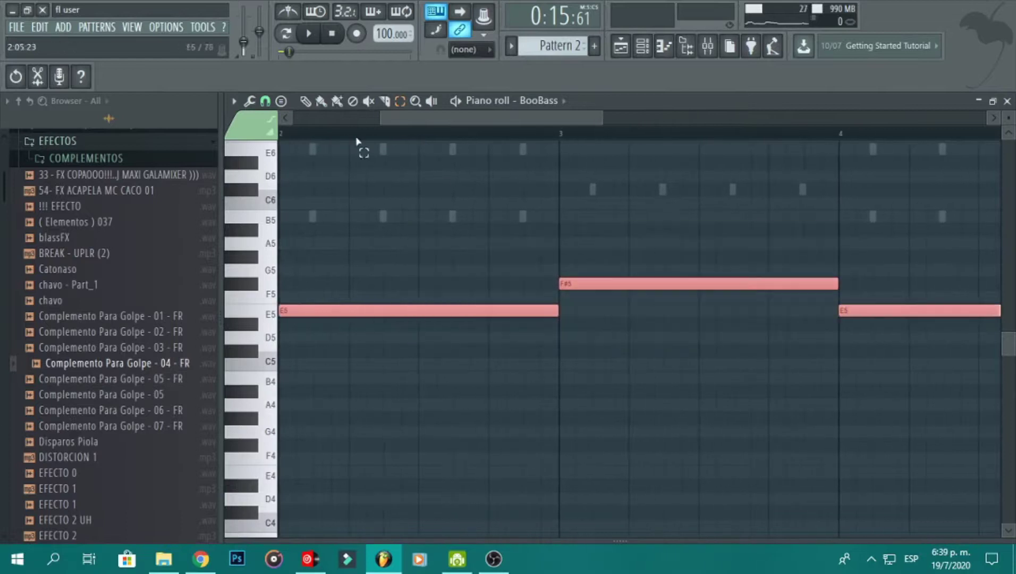
scroll(355, 139, left, 1)
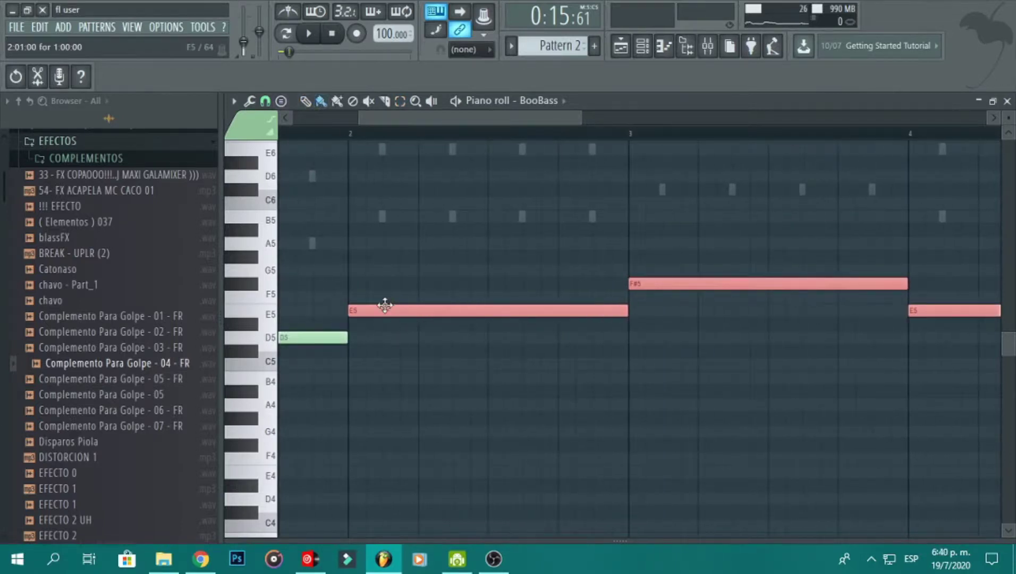
key(ctrl+Down)
scroll(386, 306, left, 3)
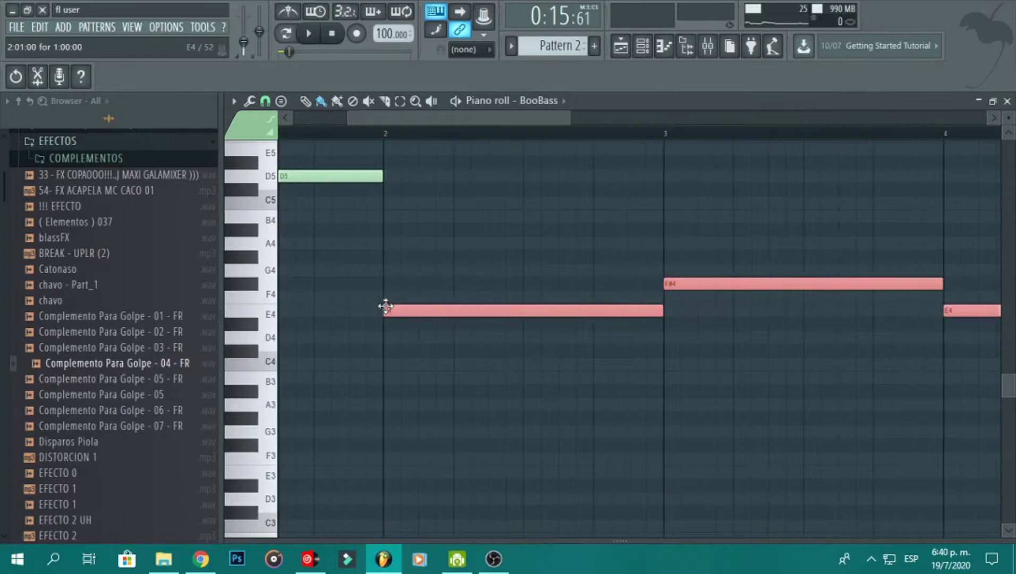
Close the BooBass piano roll, open the mixer and lower the BAJO track's level to 67% (-8.1 dB).
click(1007, 102)
right_click(379, 131)
click(527, 128)
click(710, 47)
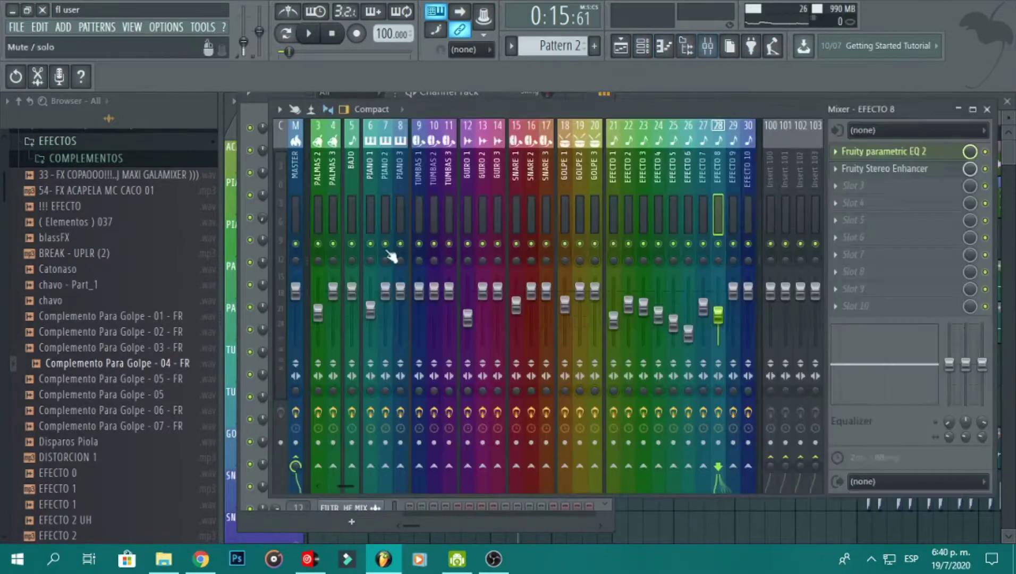
click(353, 208)
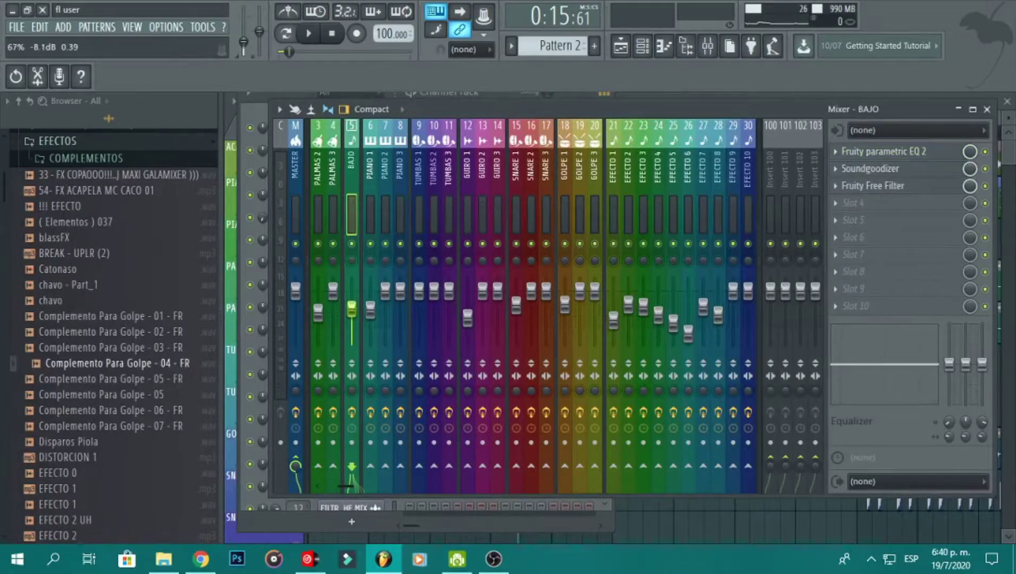
Add Fruity Stereo Enhancer to the fourth effect slot of the BAJO mixer track and close the mixer.
click(861, 211)
click(658, 429)
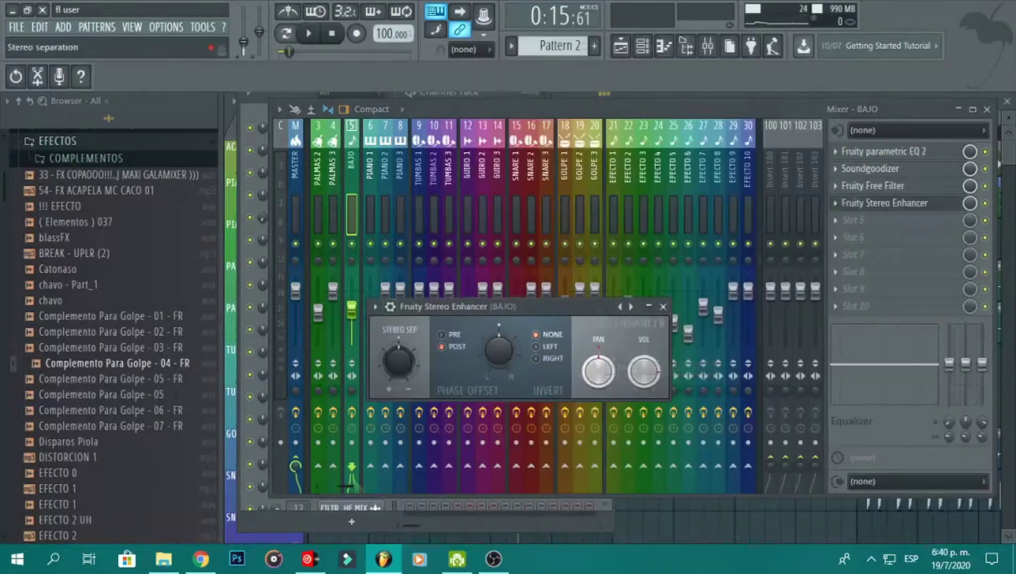
click(664, 307)
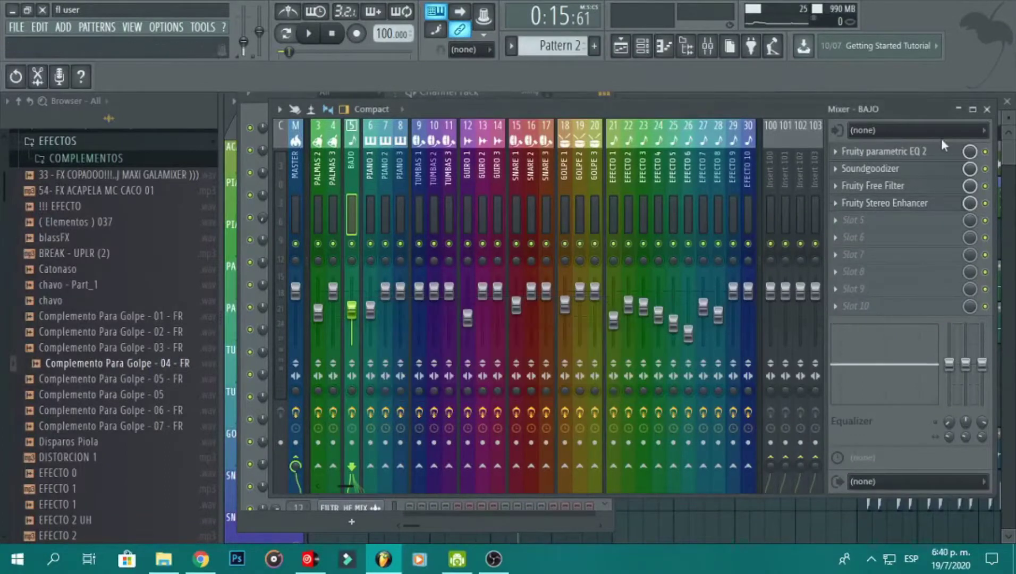
click(987, 110)
Return the playlist view to bar 1 and reduce the track height to examine the whole arrangement.
click(729, 356)
drag(765, 357, 467, 387)
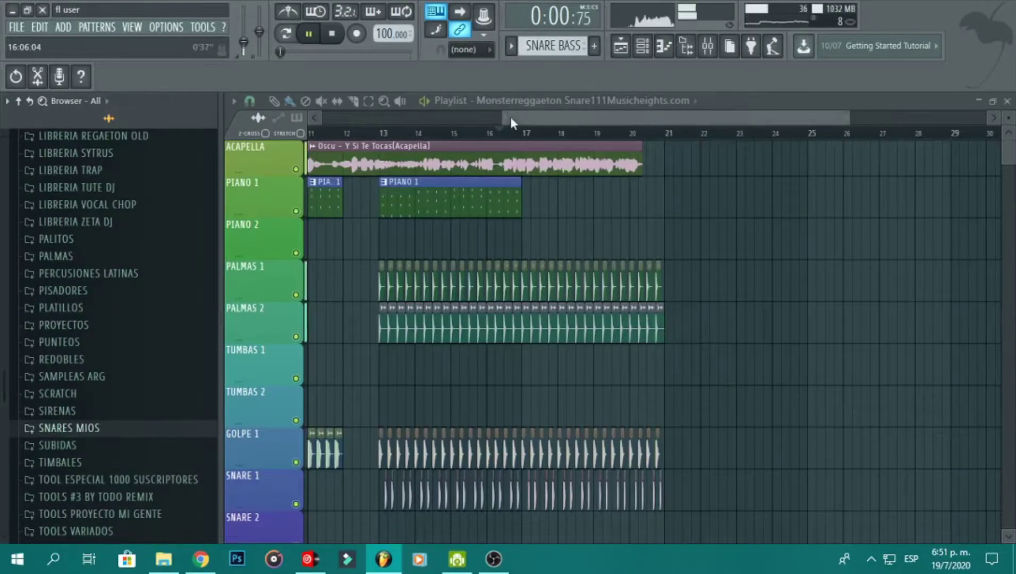
drag(511, 117, 289, 129)
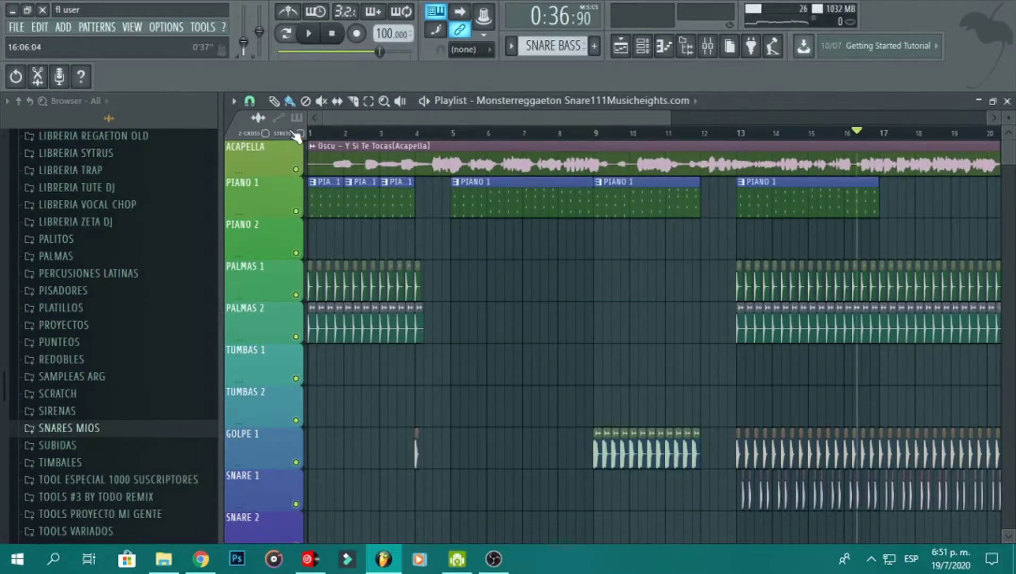
mouse_move(1009, 150)
mouse_down()
mouse_move(1009, 227)
mouse_move(1008, 153)
mouse_up()
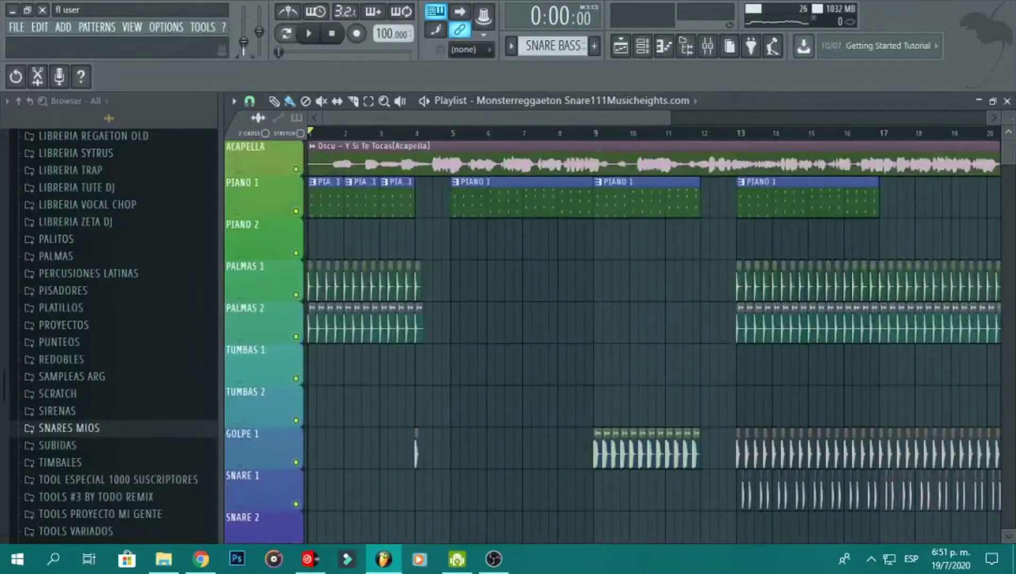
drag(1009, 118, 1009, 128)
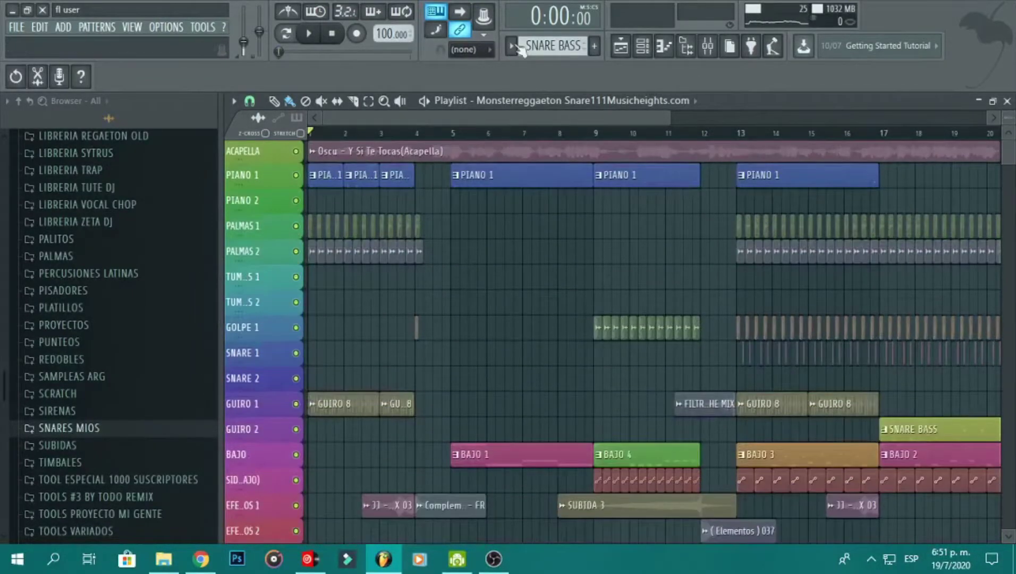